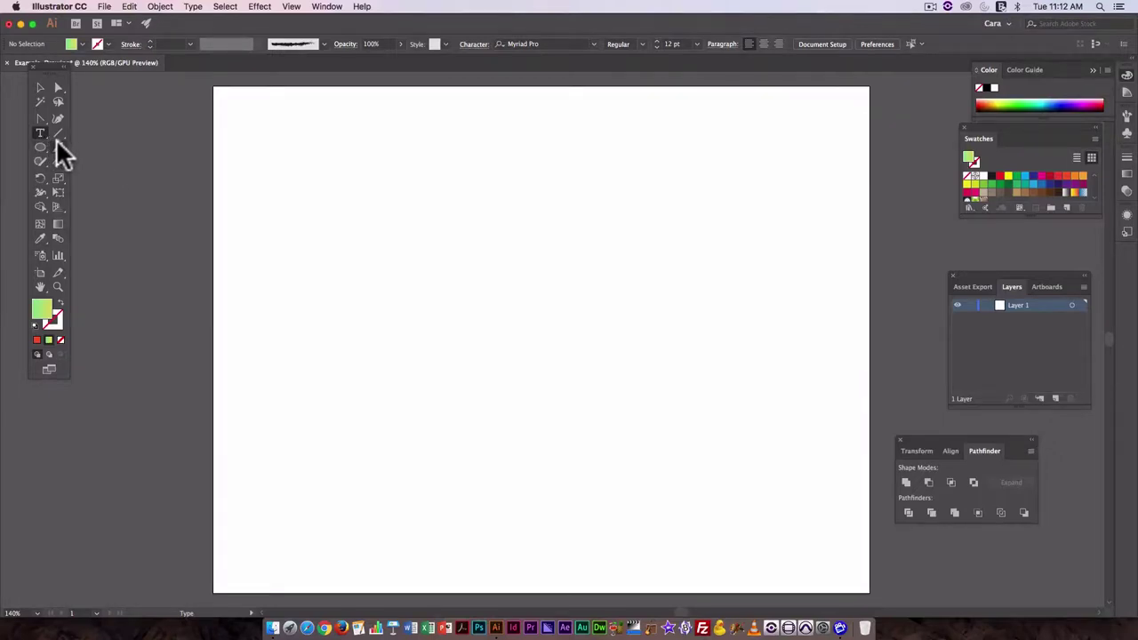
Open the Type tool's flyout to show the text-creation tools.
mouse_move(53, 138)
left_mouse_down()
mouse_move(131, 174)
mouse_move(47, 140)
left_mouse_up()
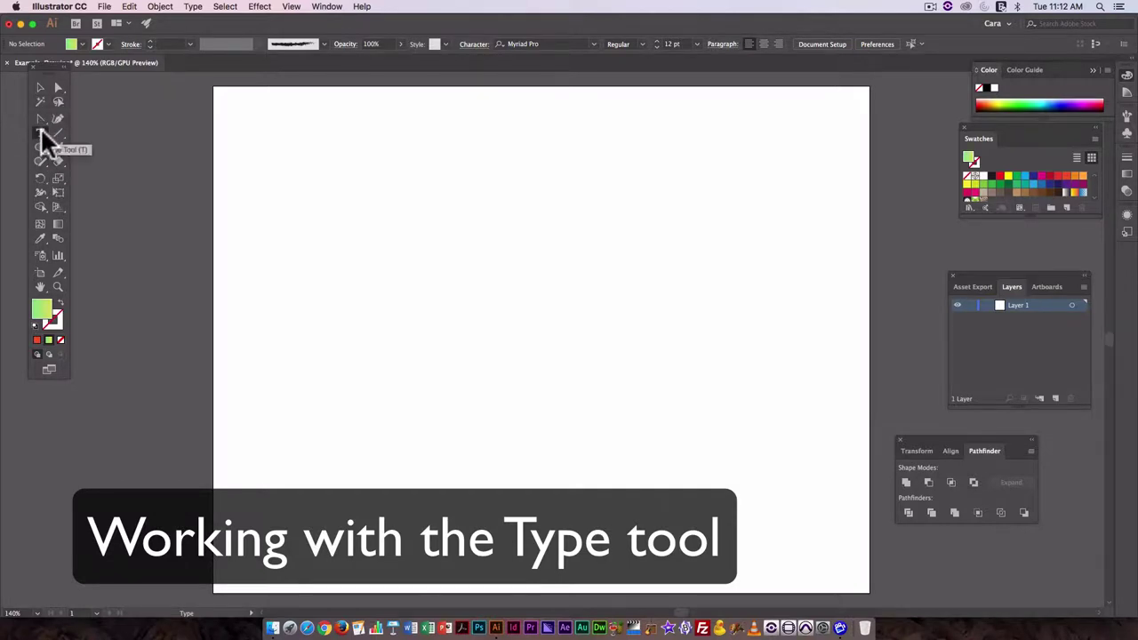
left_click(40, 129)
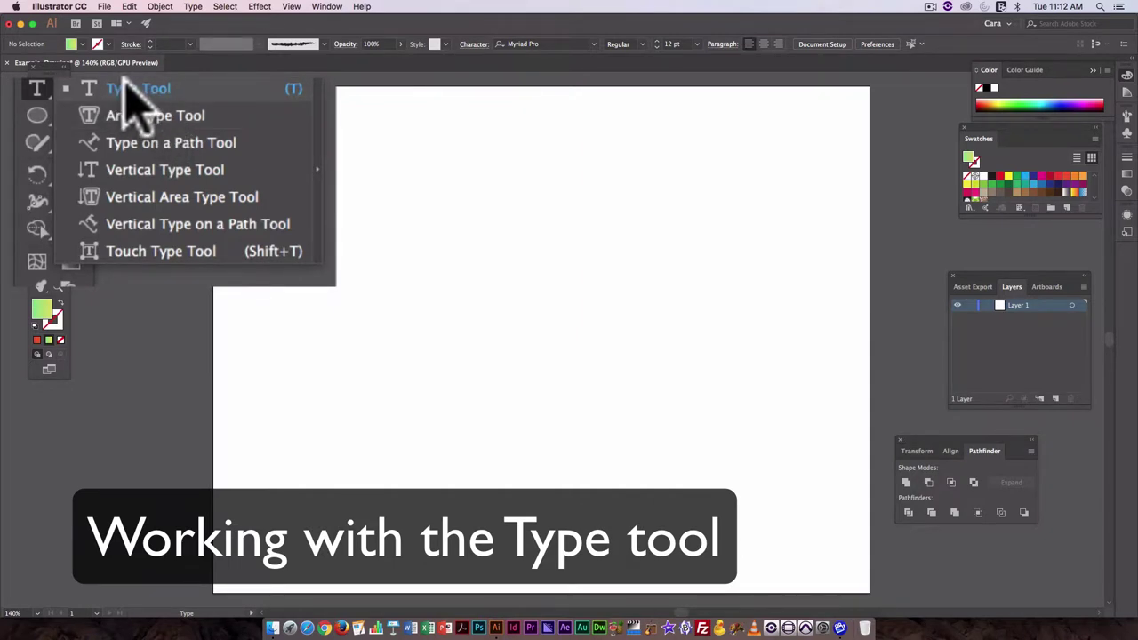
Choose Type Tool and click the artboard to place 'Lorem ipsum' point text.
left_click(129, 88)
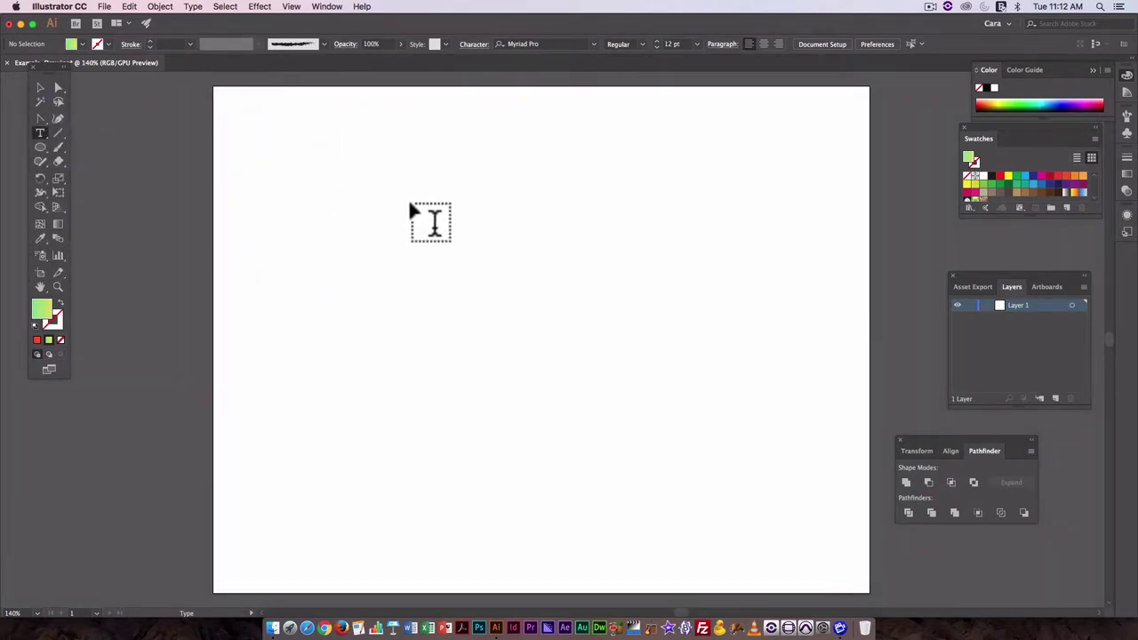
left_click(302, 161)
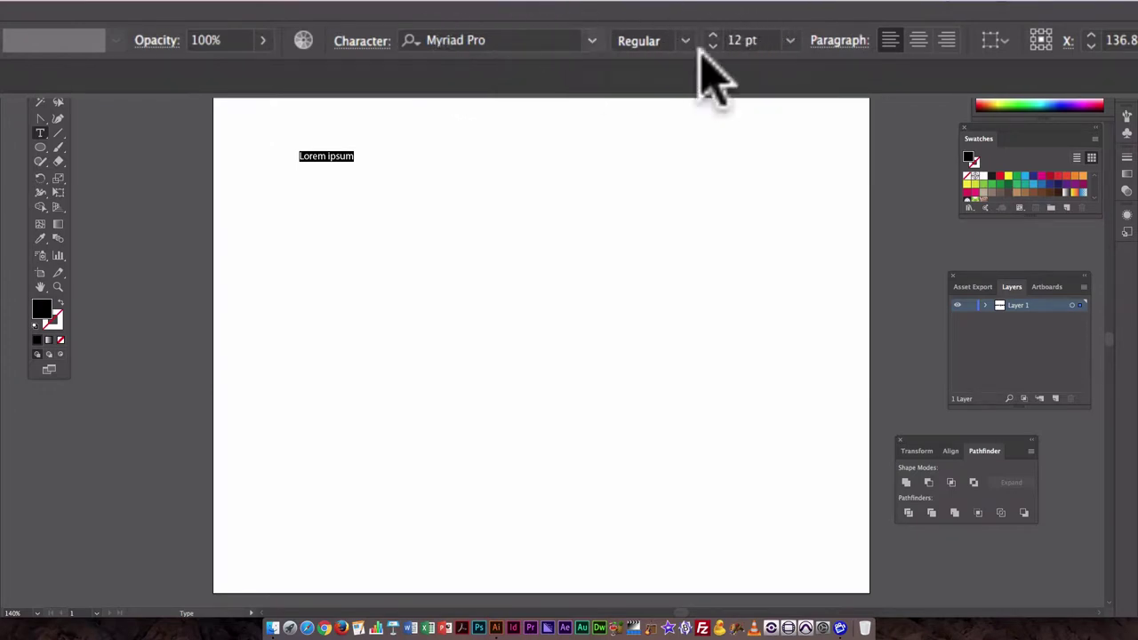
Enlarge the Lorem ipsum text to 72 pt, then to 126 pt.
left_click(790, 42)
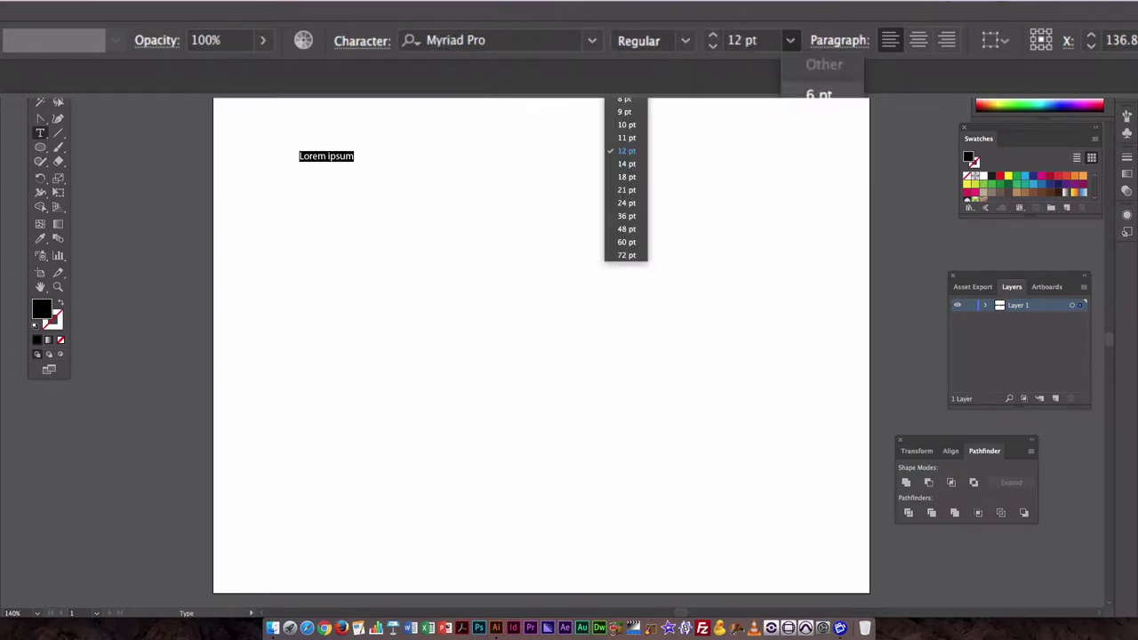
left_click(627, 255)
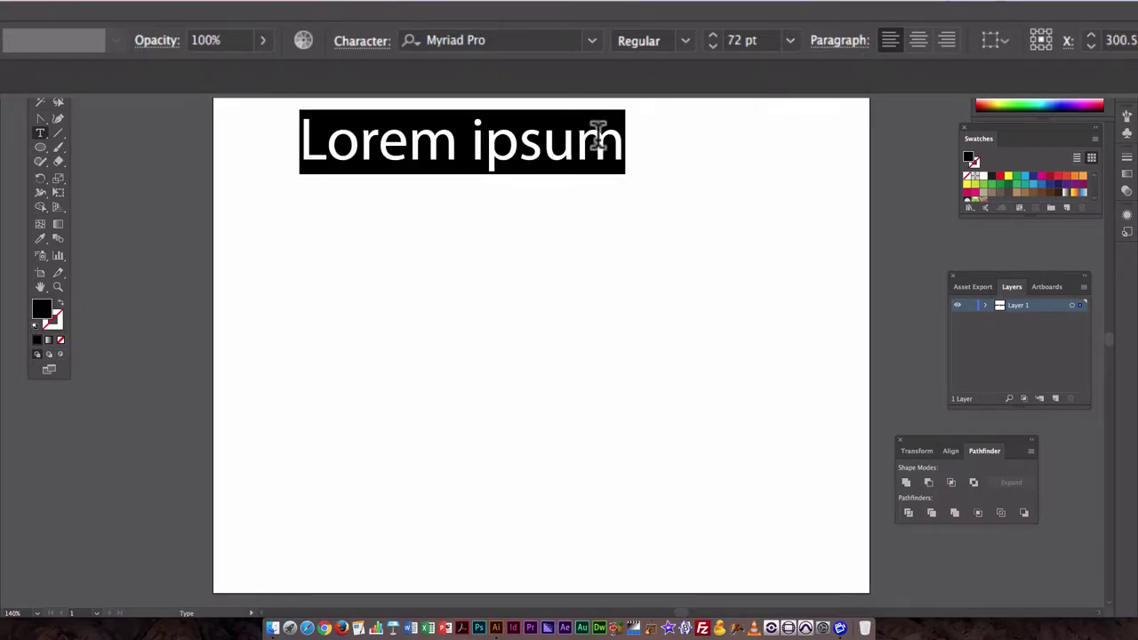
left_click(789, 41)
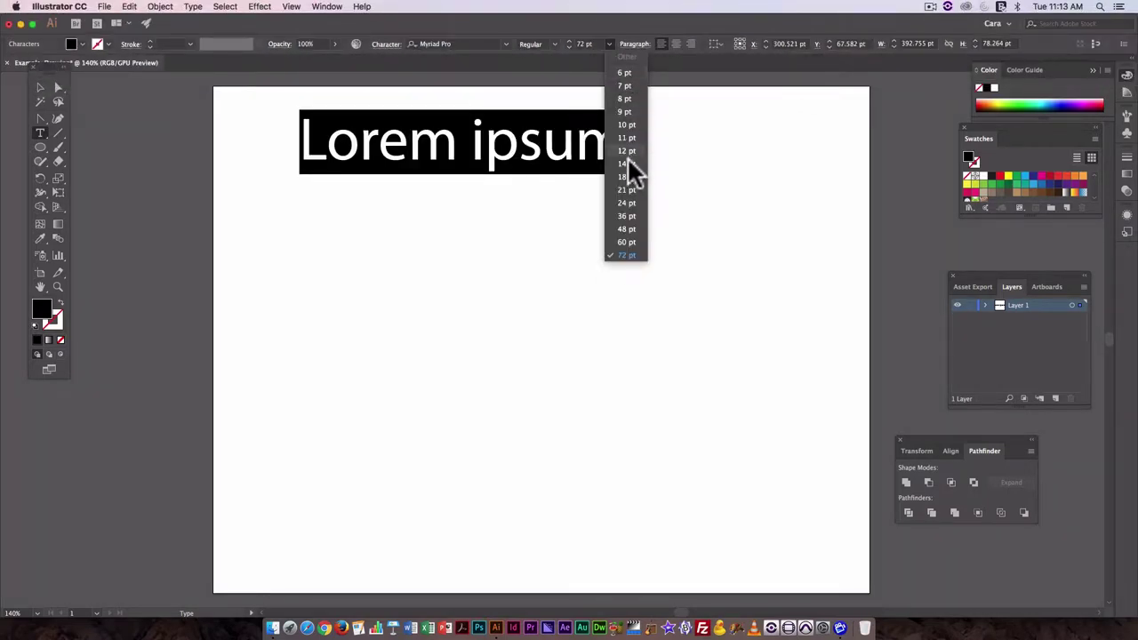
double_click(582, 43)
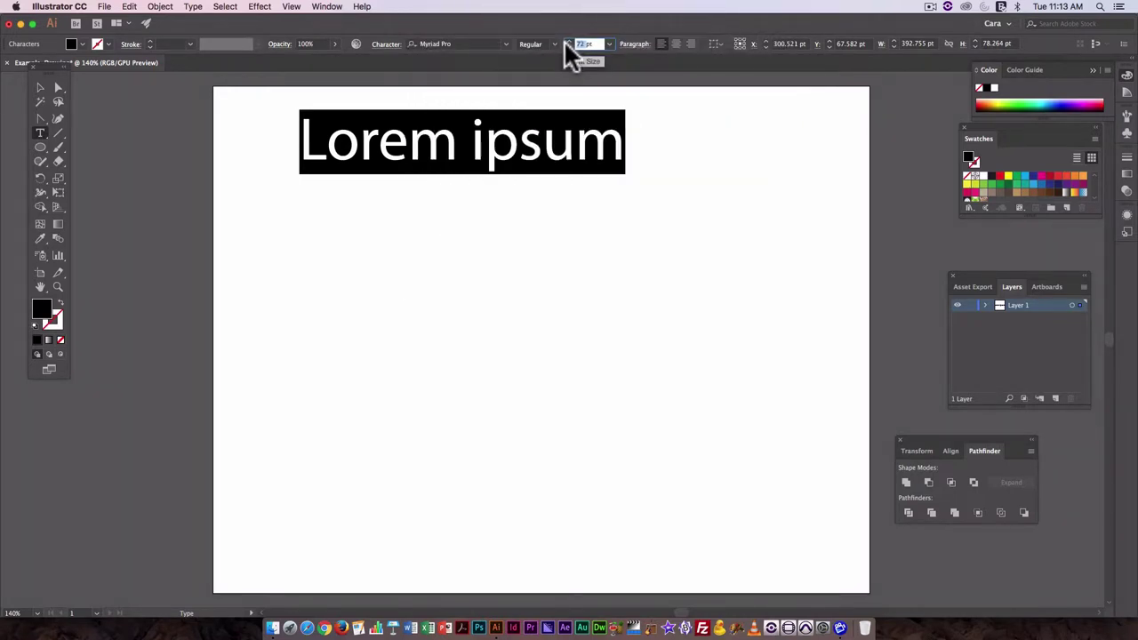
type("12")
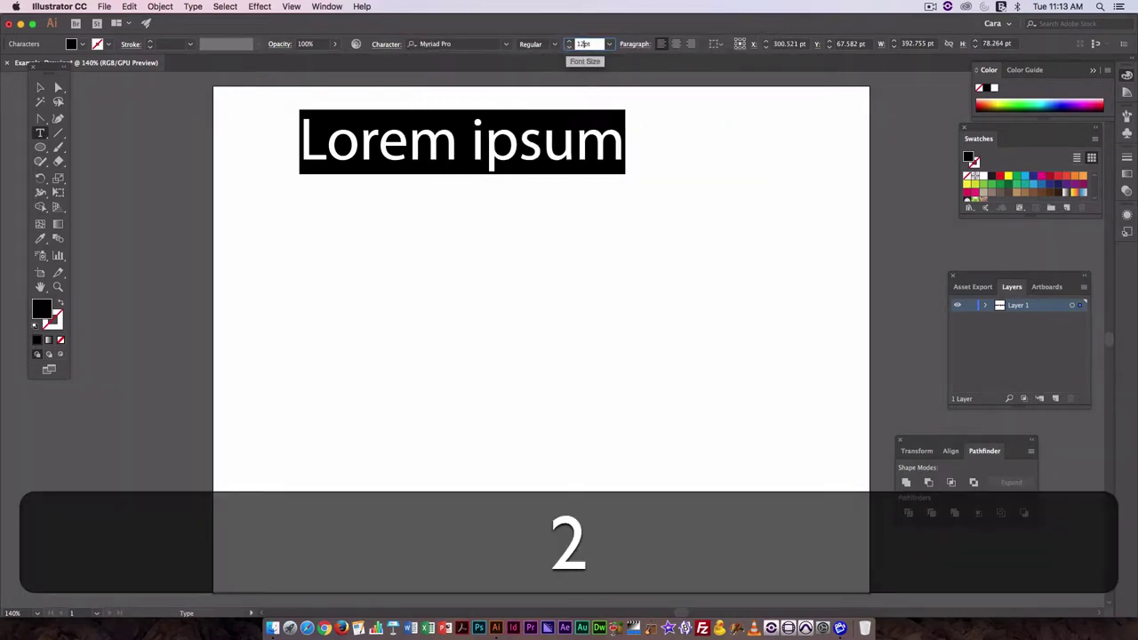
type("6")
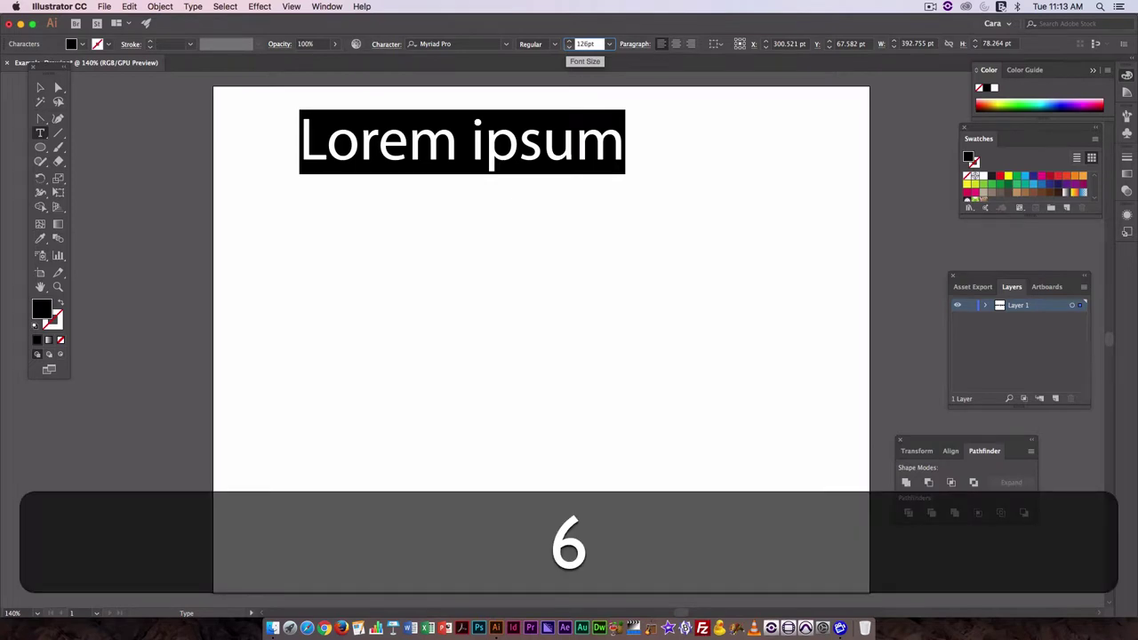
key("Return")
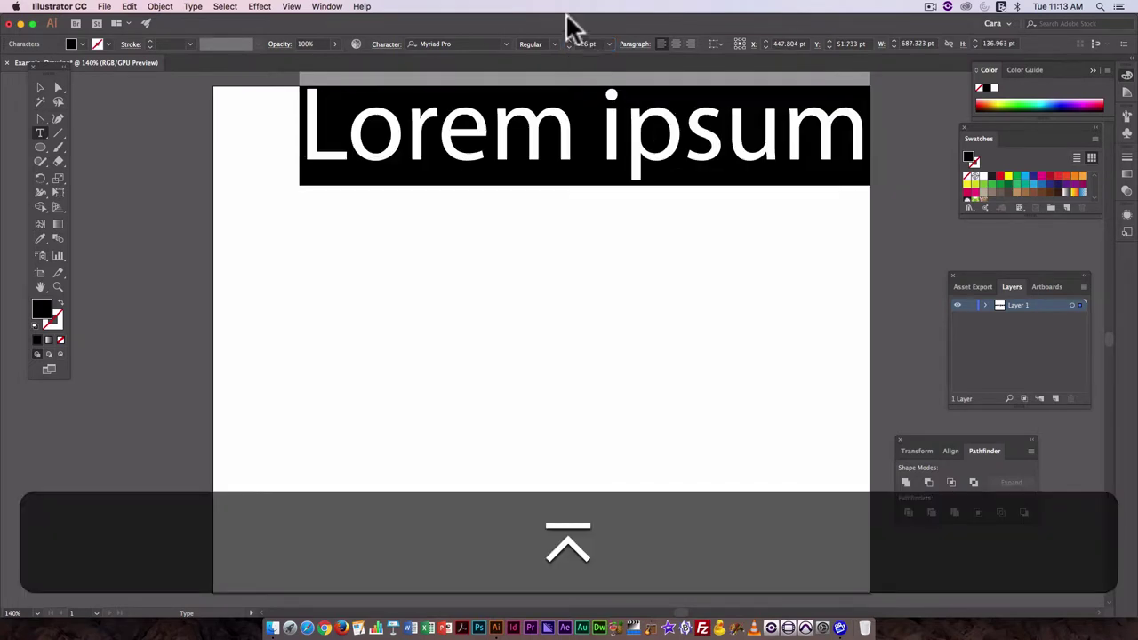
Move the 126 pt text fully onto the artboard near the top-left, then open the font list.
left_click(40, 88)
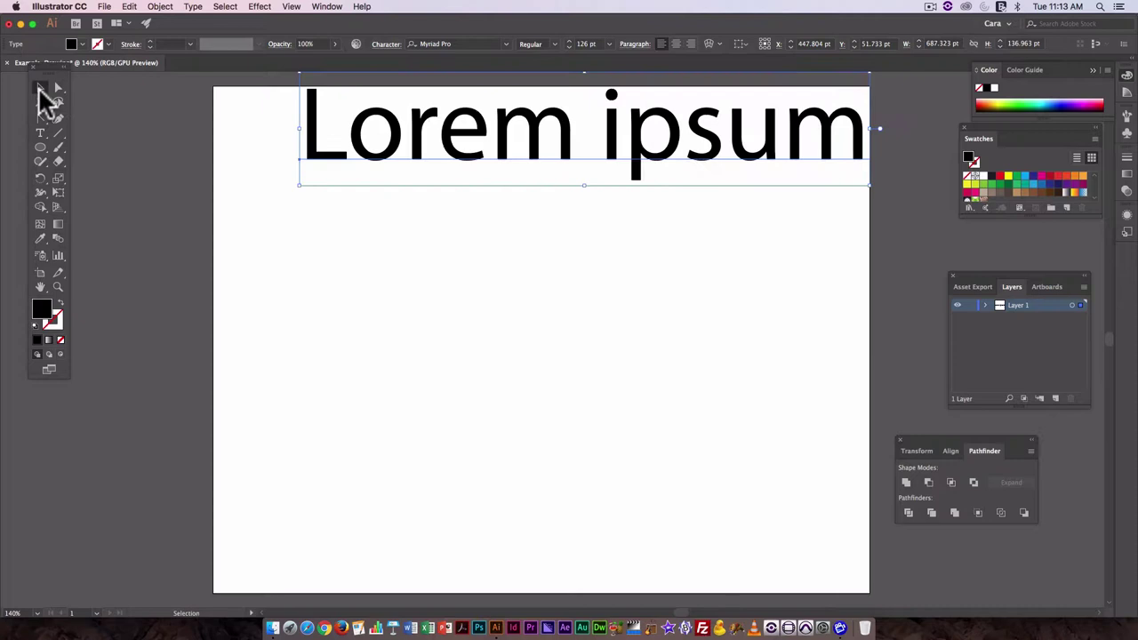
left_click_drag(529, 165, 484, 258)
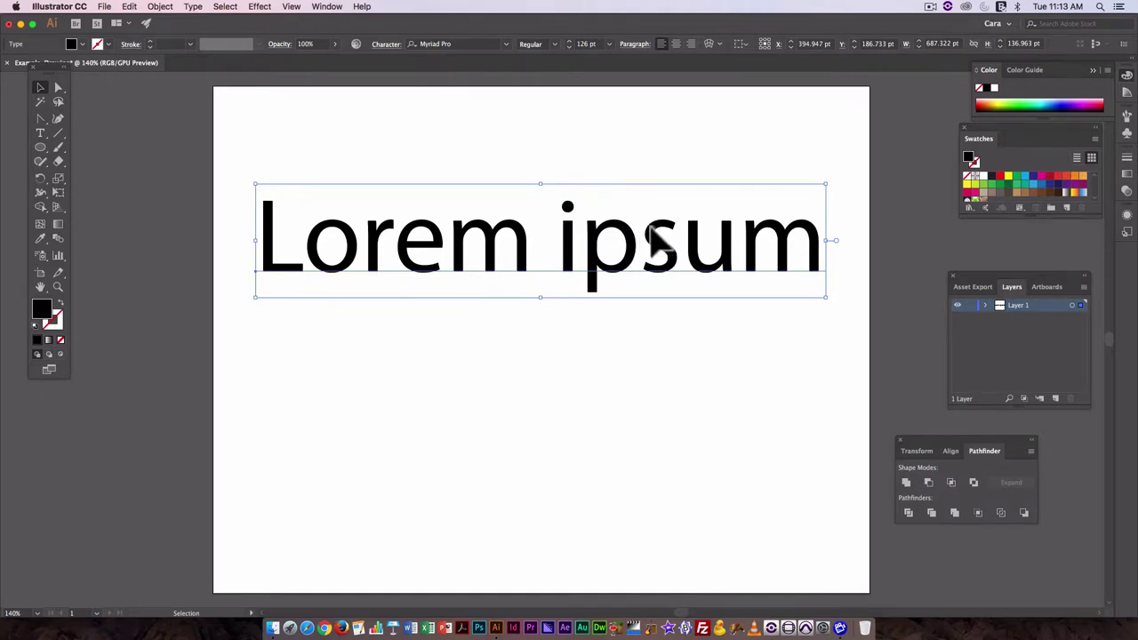
mouse_move(658, 235)
left_mouse_down()
mouse_move(594, 230)
mouse_move(664, 217)
left_mouse_up()
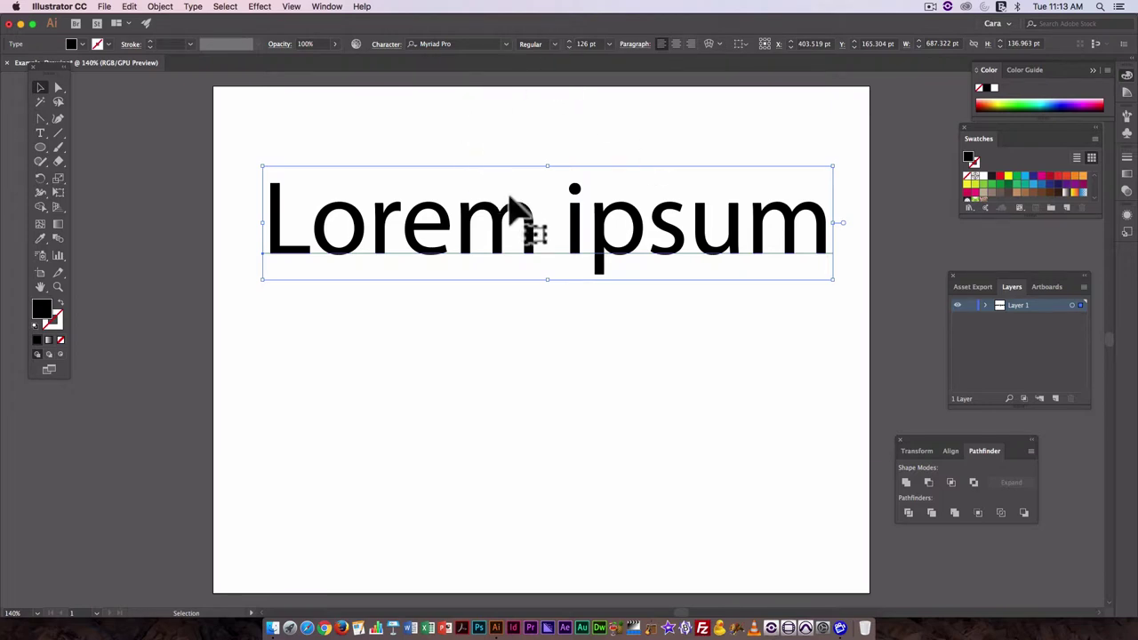
left_click_drag(536, 239, 500, 187)
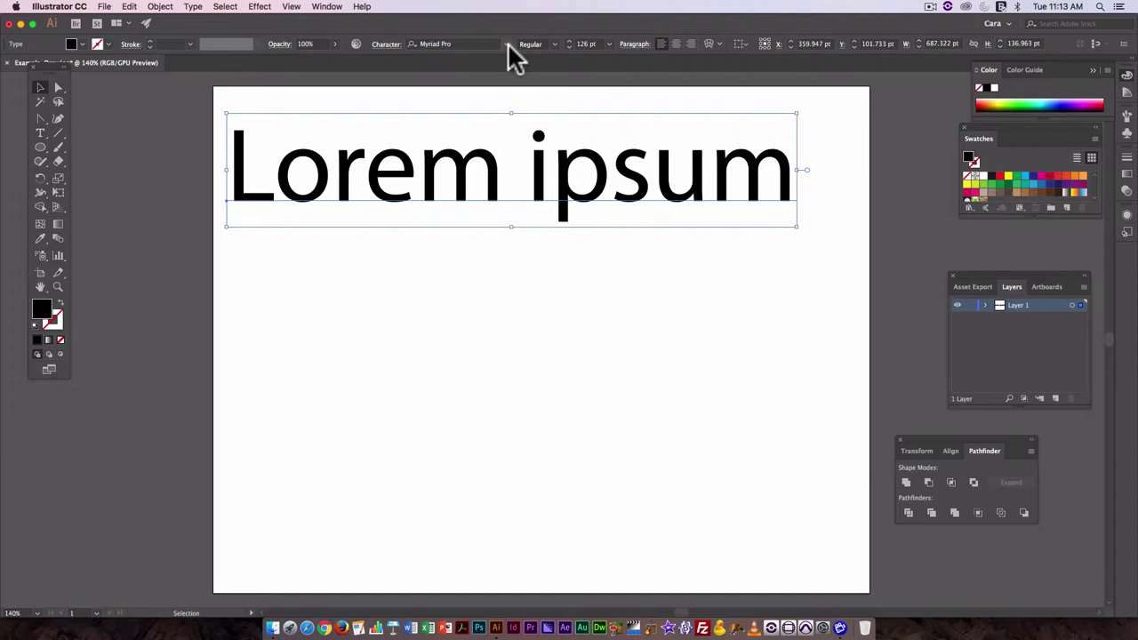
left_click(507, 43)
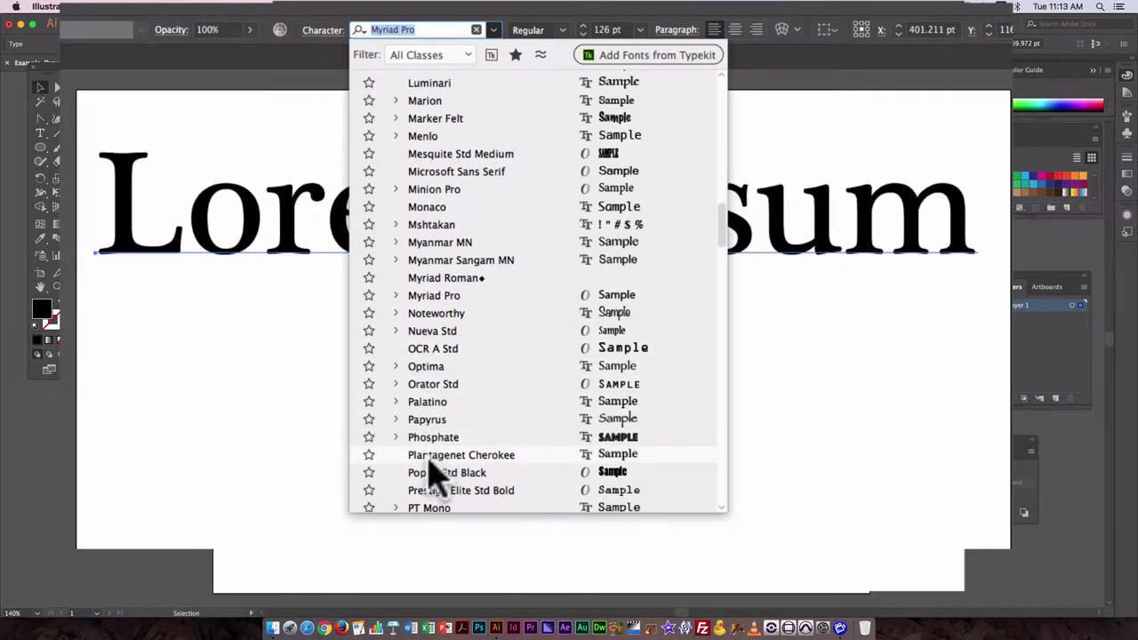
Filter the font list with 'a', scroll to Avenir Heavy and apply it.
scroll(436, 502, "down", 2)
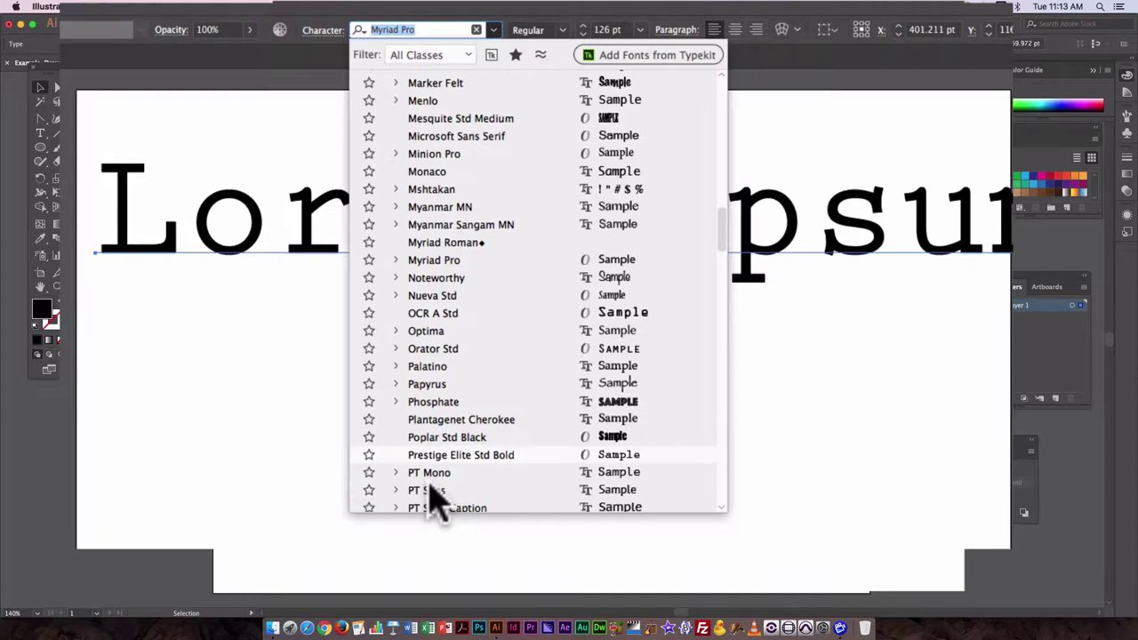
scroll(462, 507, "down", 7)
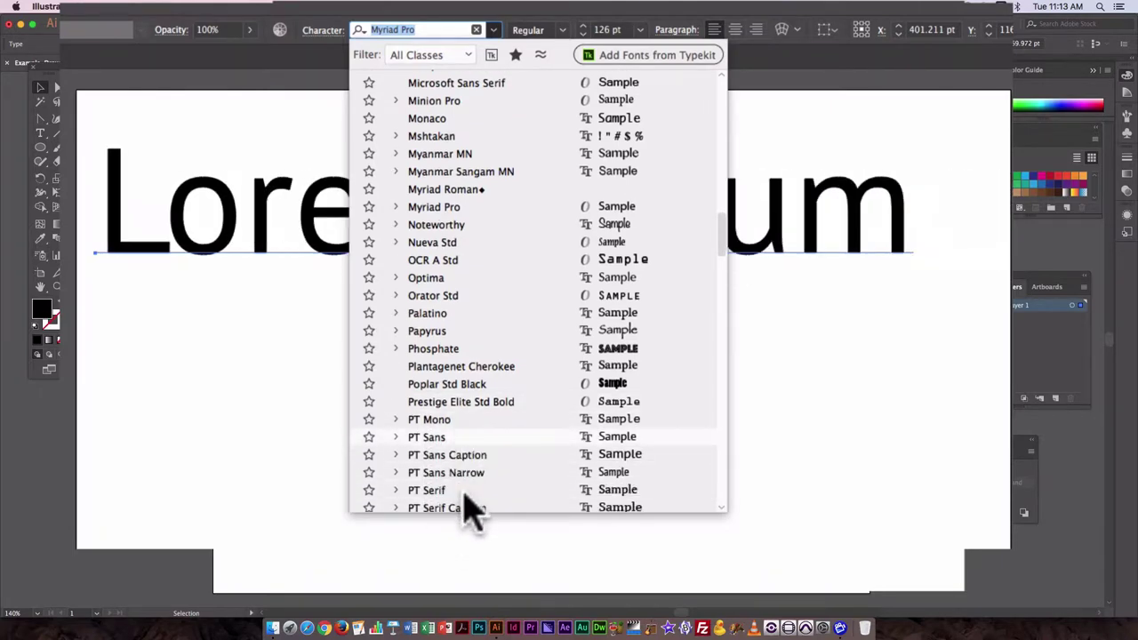
scroll(440, 487, "down", 15)
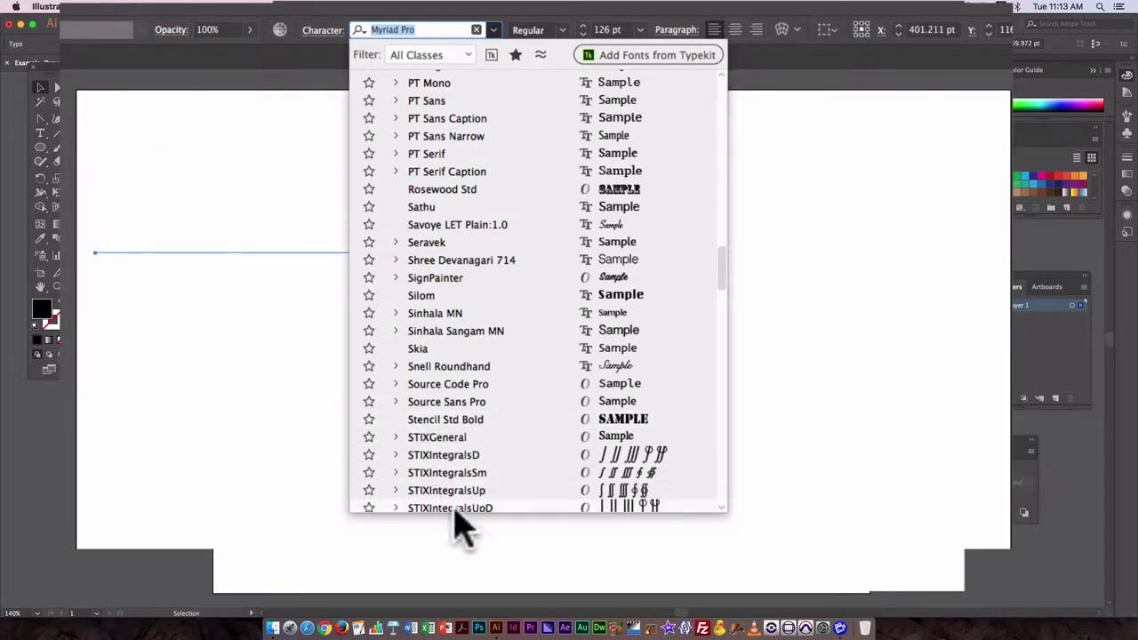
scroll(466, 329, "down", 2)
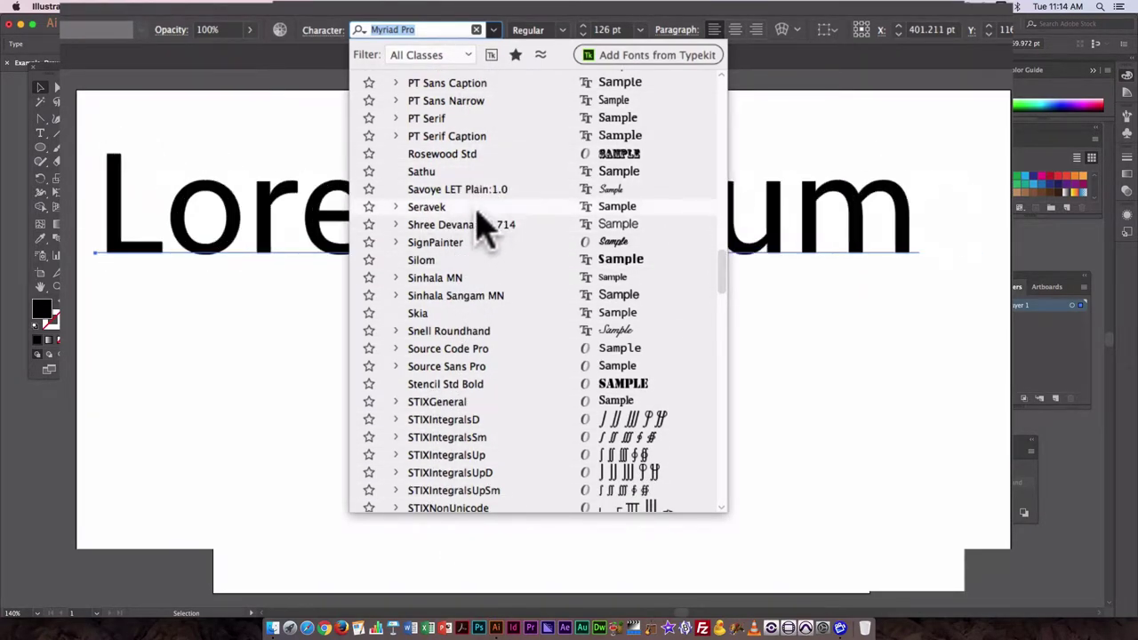
type("a")
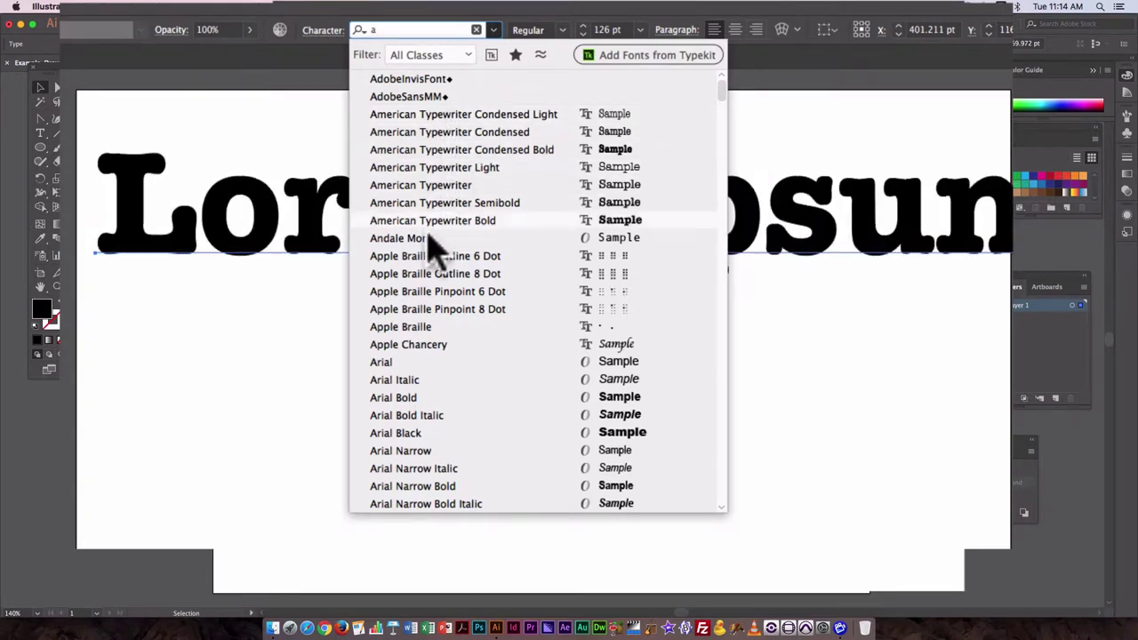
scroll(436, 293, "down", 1)
scroll(432, 284, "down", 5)
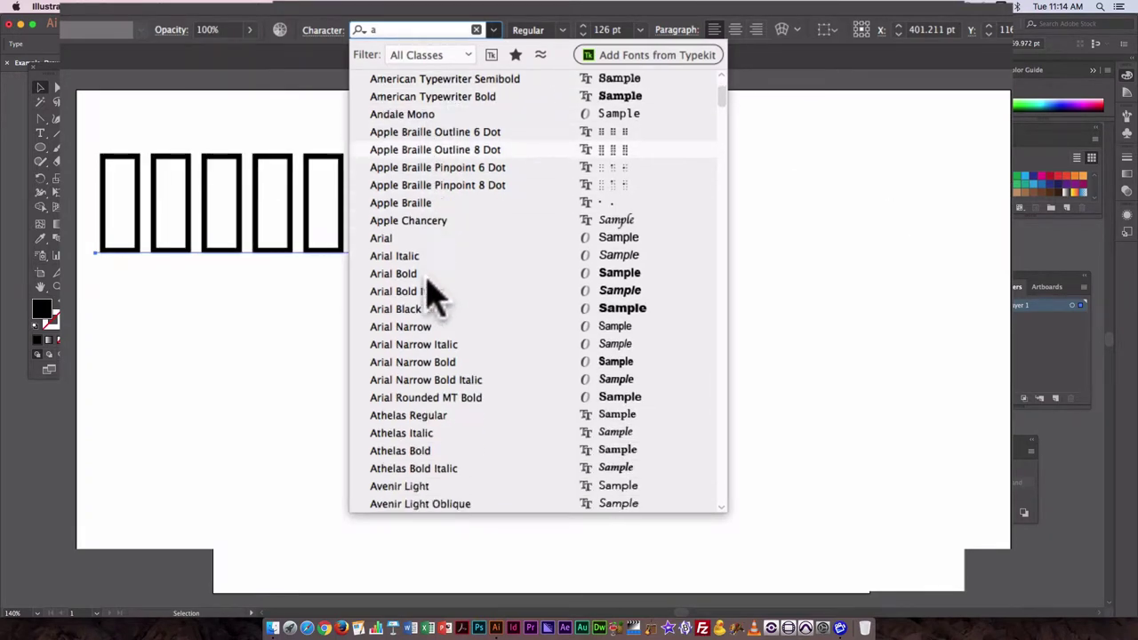
scroll(408, 505, "down", 1)
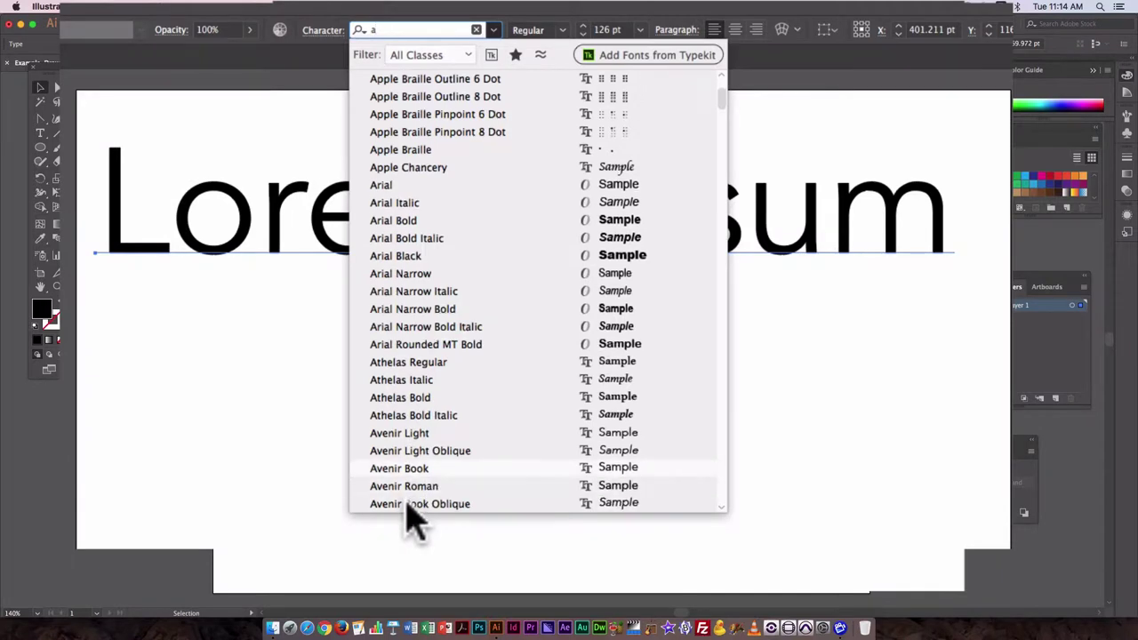
scroll(425, 484, "down", 1)
scroll(425, 500, "down", 3)
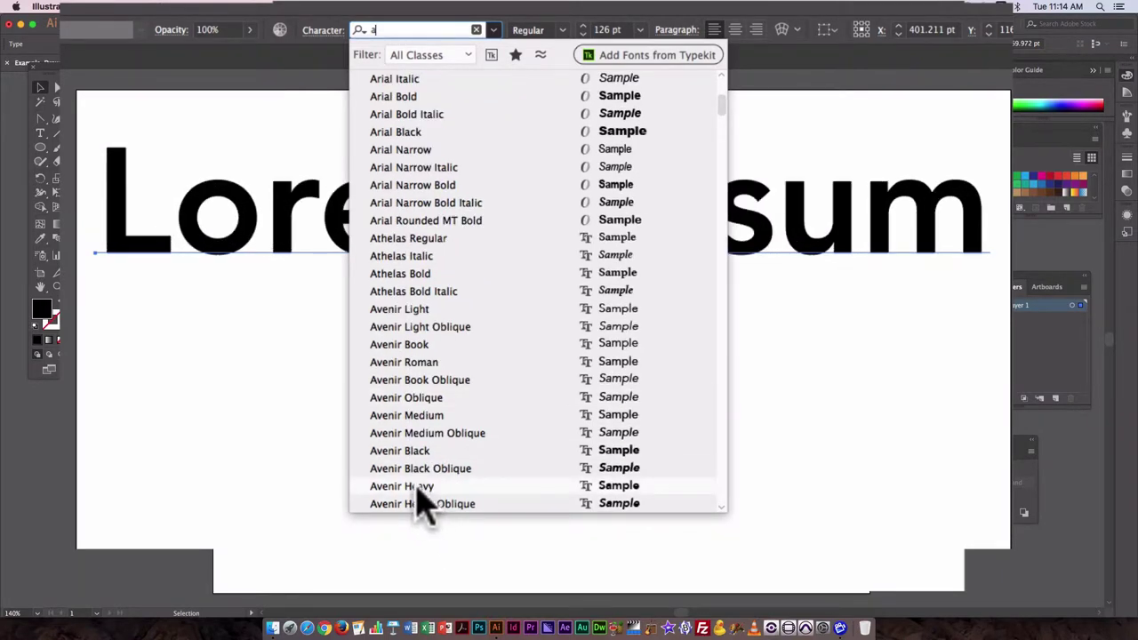
left_click(419, 488)
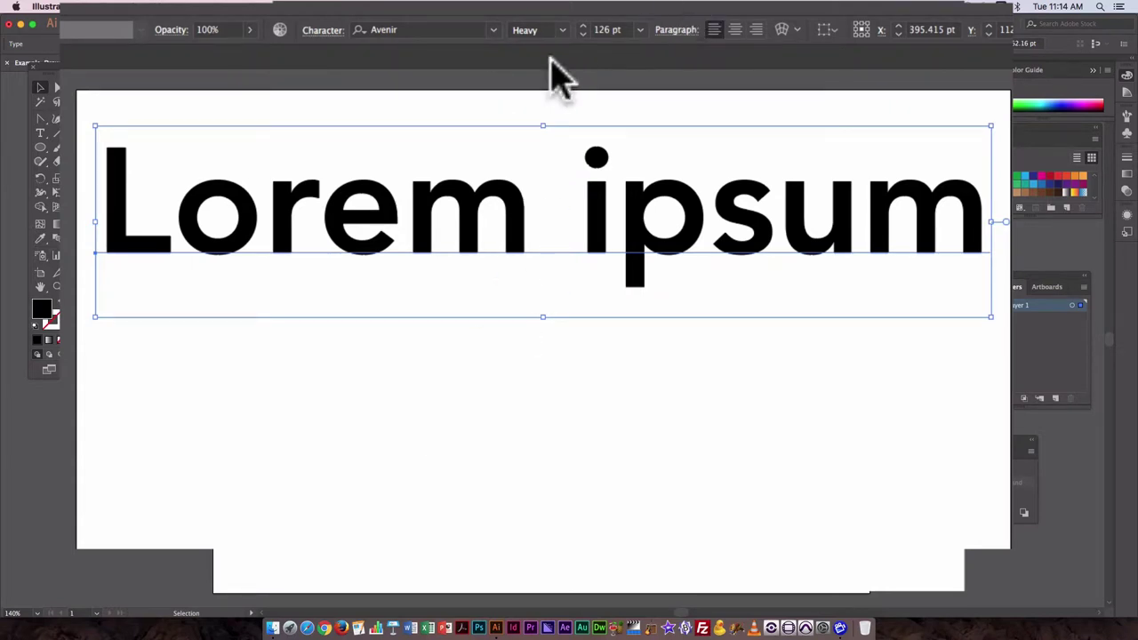
Shrink the Avenir Heavy text to 72 pt, shift it right, and open the workspace list.
left_click(639, 29)
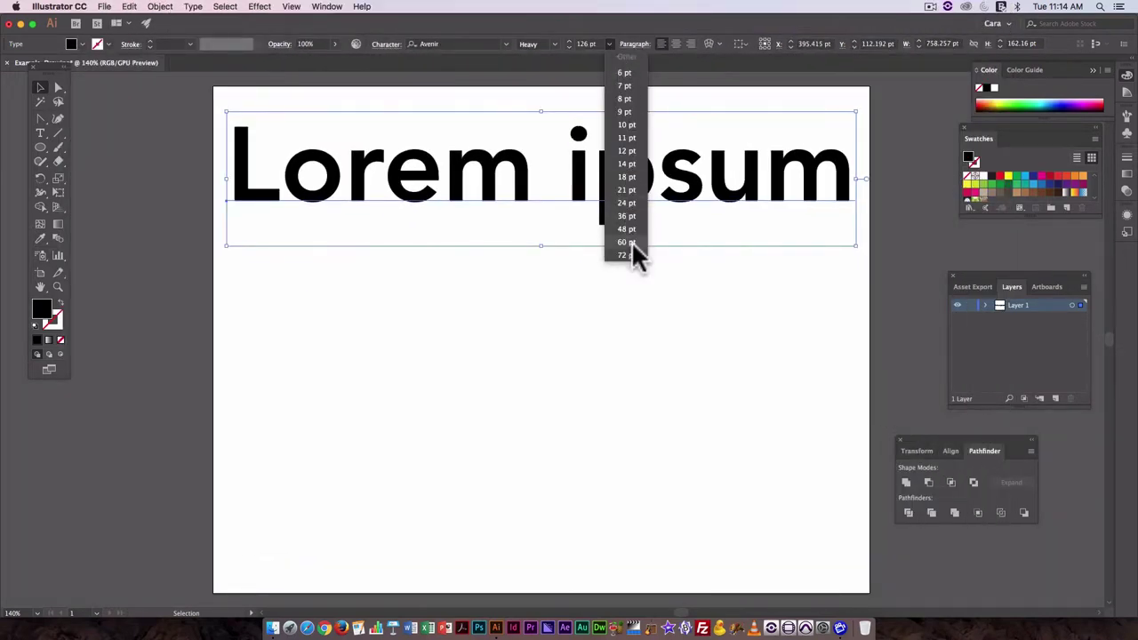
left_click(634, 256)
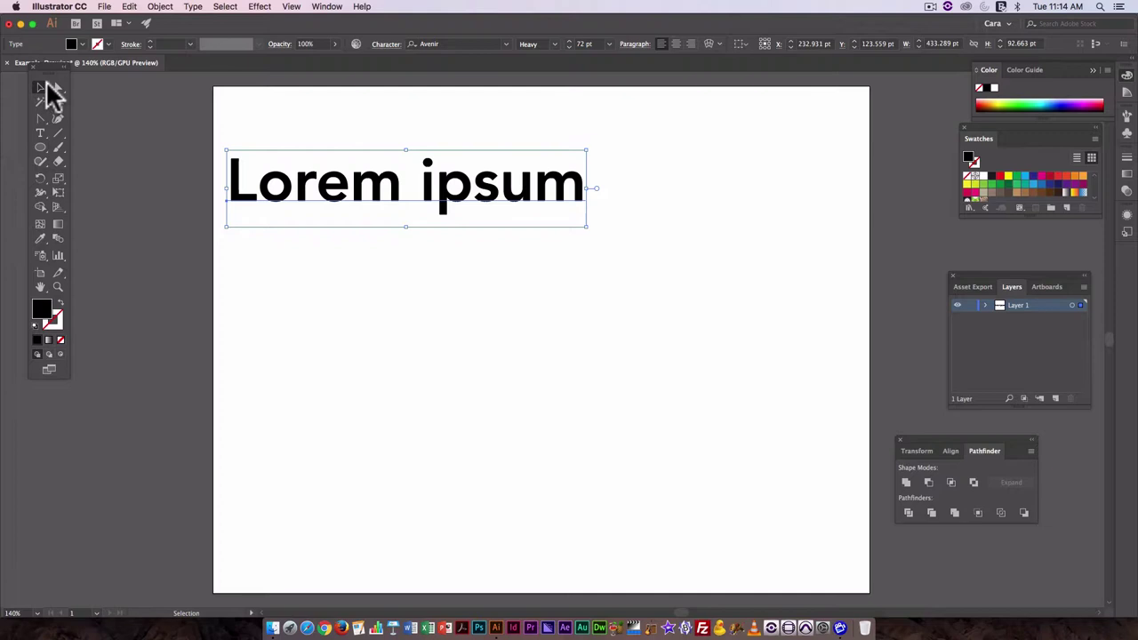
left_click_drag(502, 185, 560, 185)
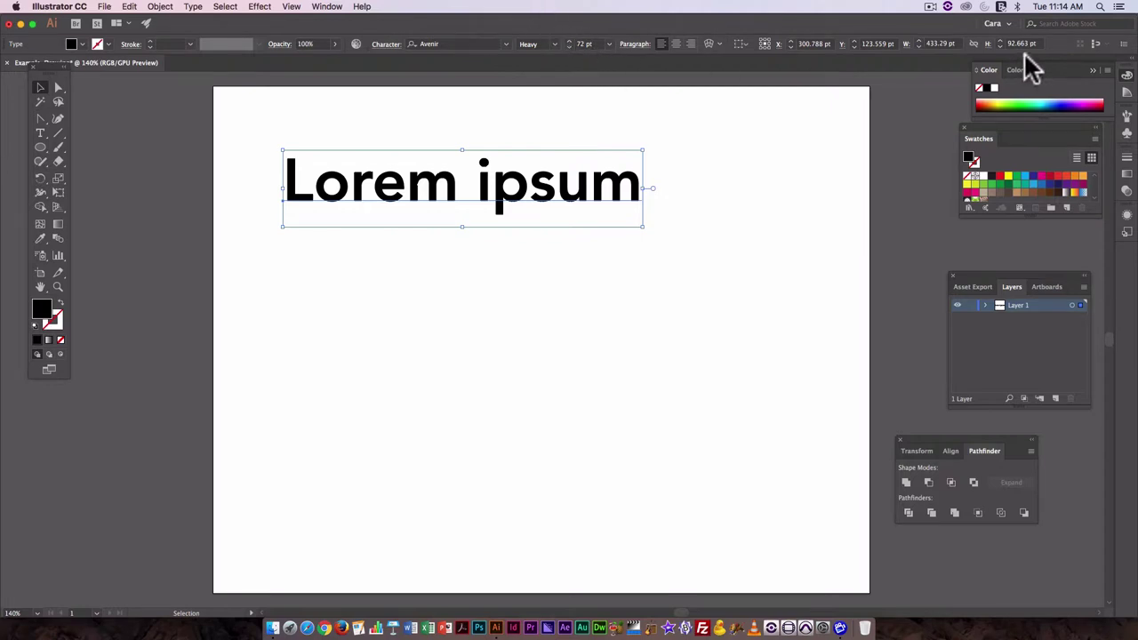
left_click(1005, 24)
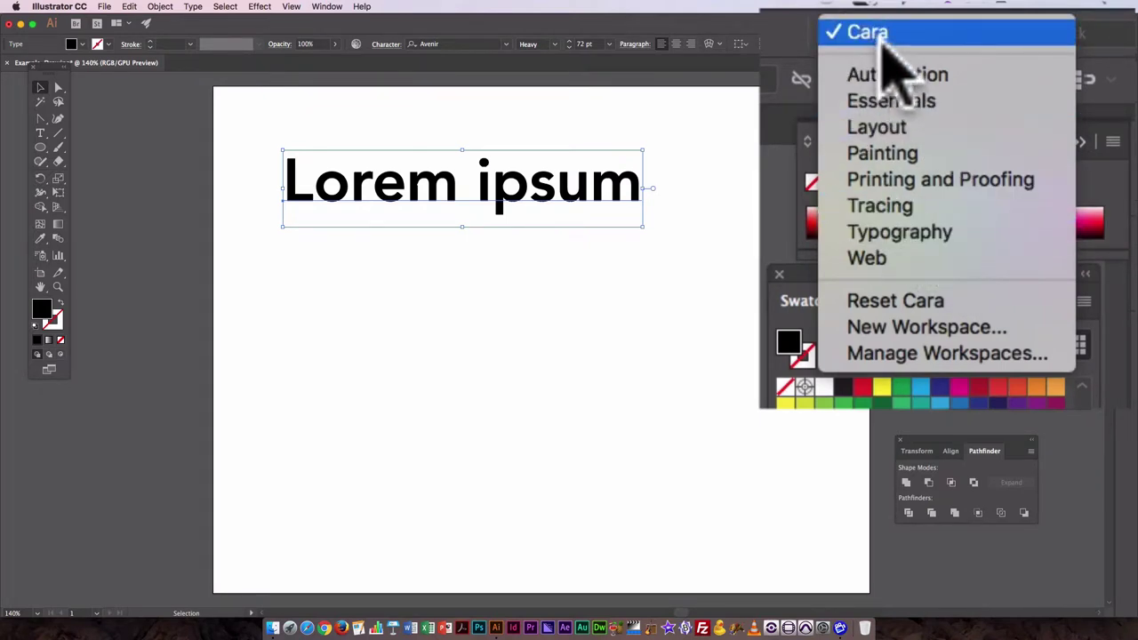
Switch to the Typography workspace and drag the Character panel out as a floating panel.
left_click(916, 237)
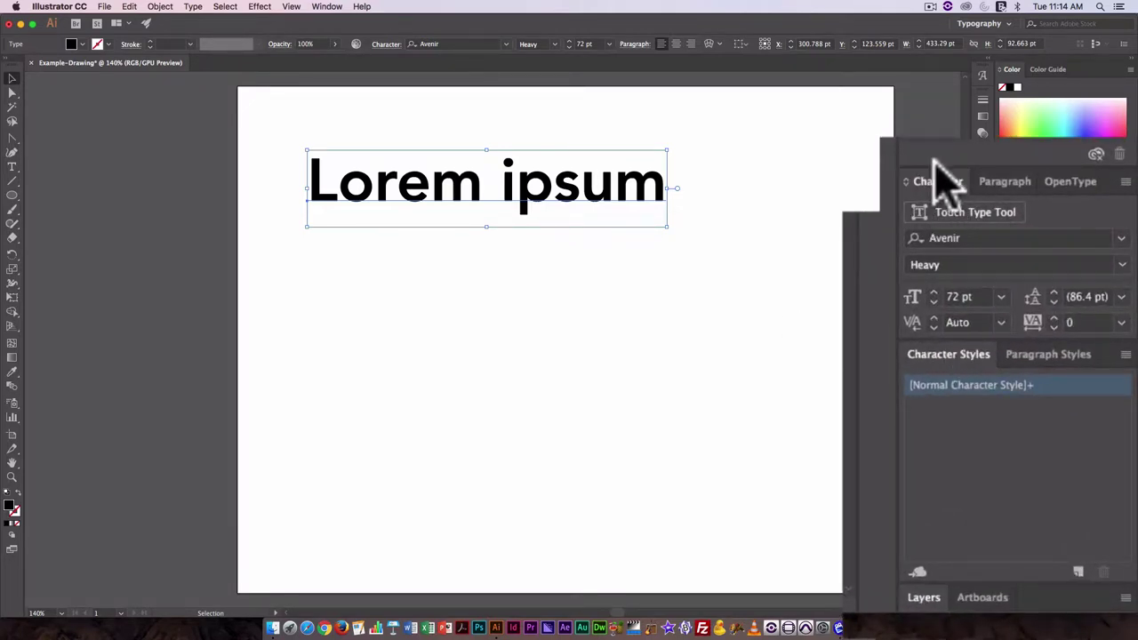
left_click(1010, 183)
left_click(932, 183)
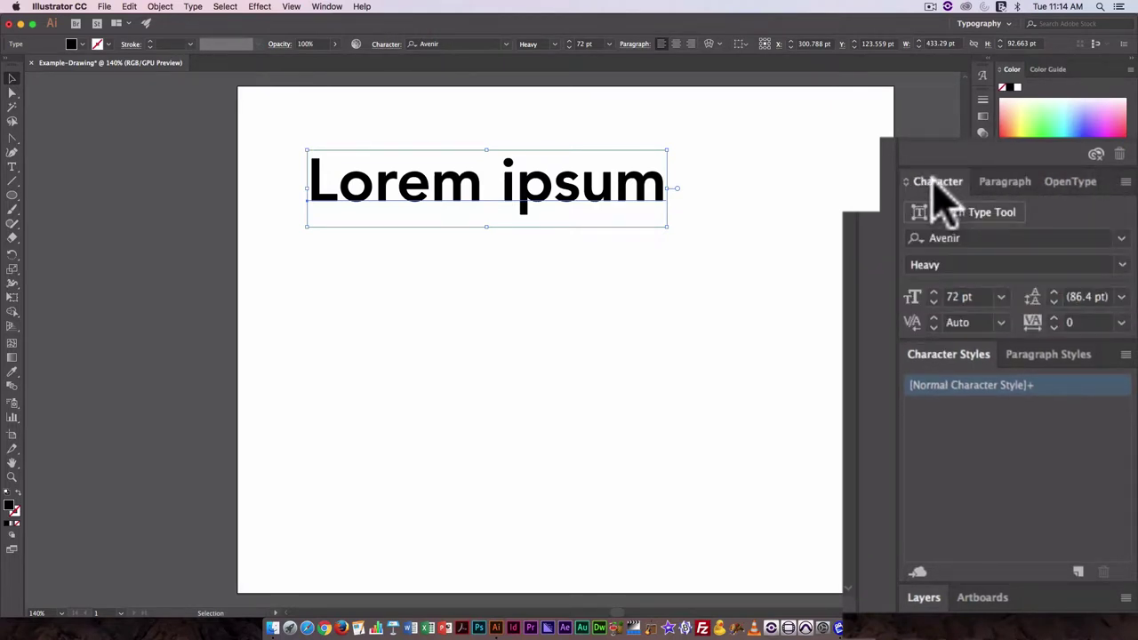
left_click_drag(940, 186, 763, 204)
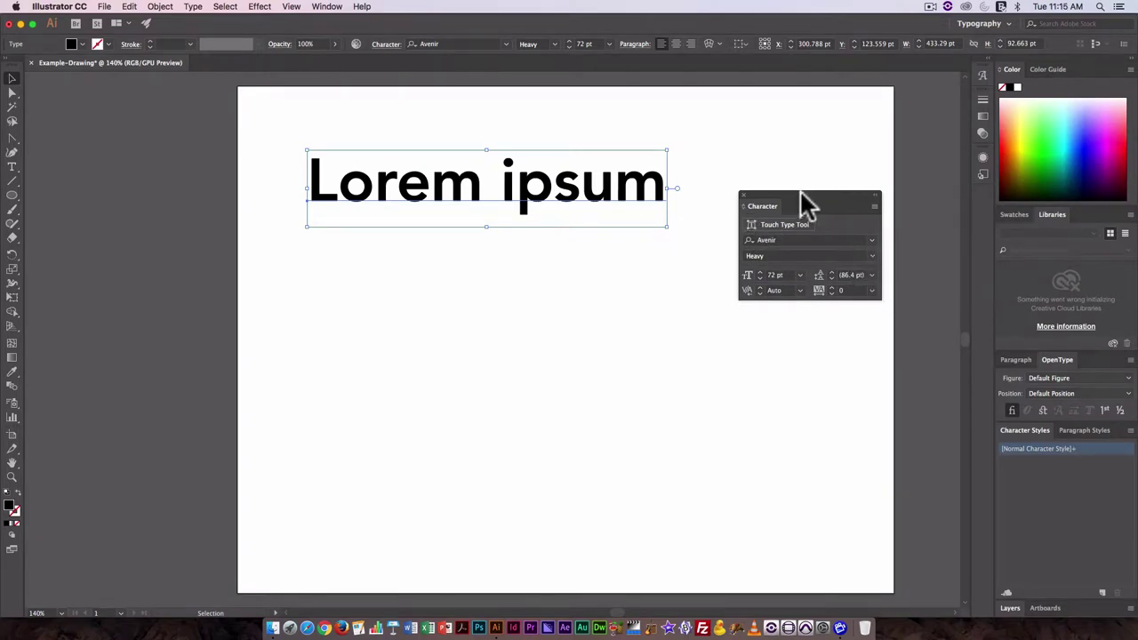
Reposition the floating Character panel and show its extended options.
left_click_drag(799, 189, 828, 168)
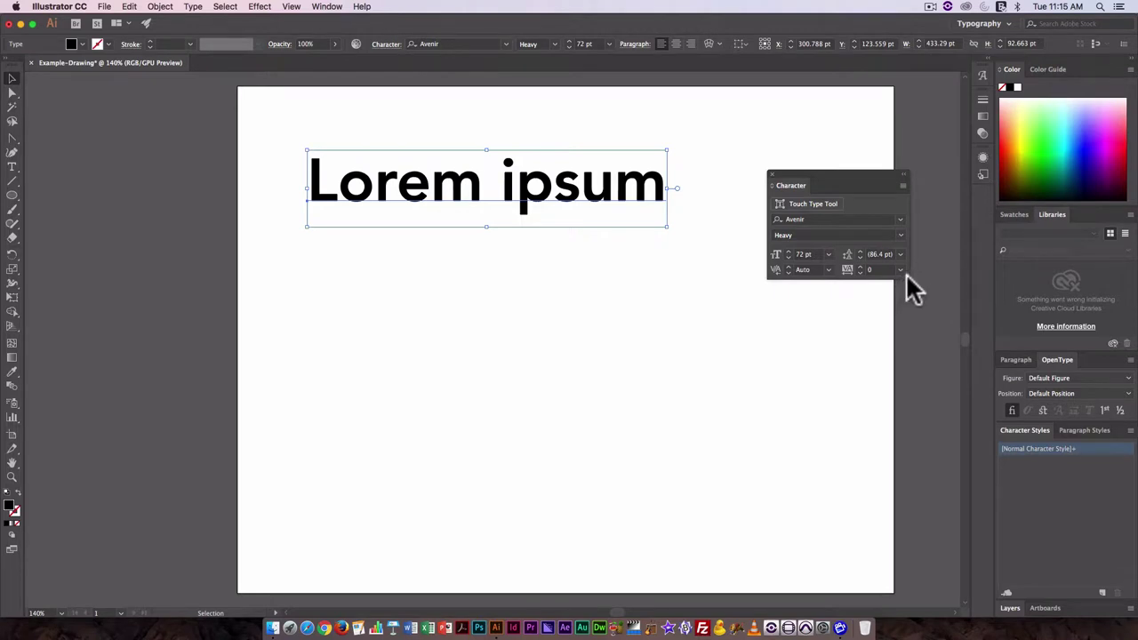
left_click(903, 185)
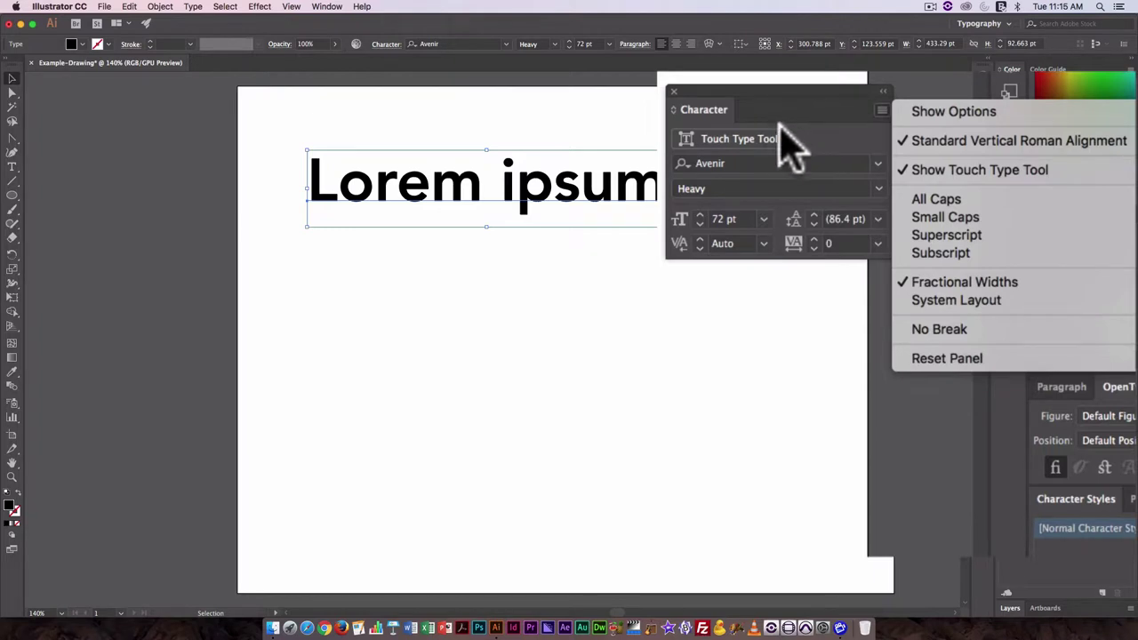
left_click(954, 111)
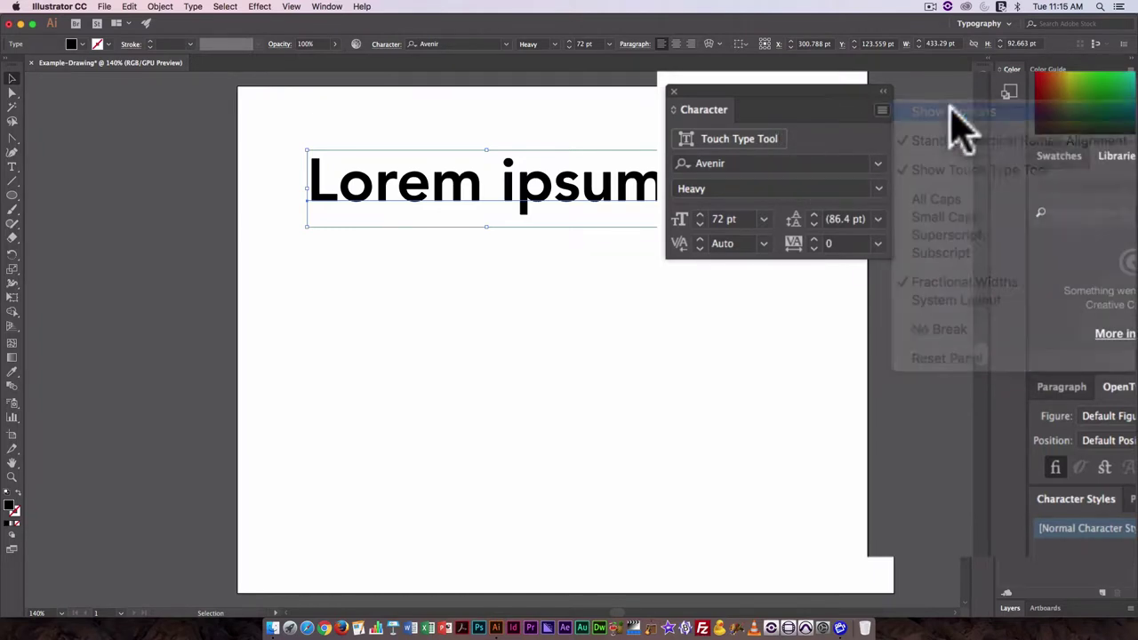
left_click(326, 7)
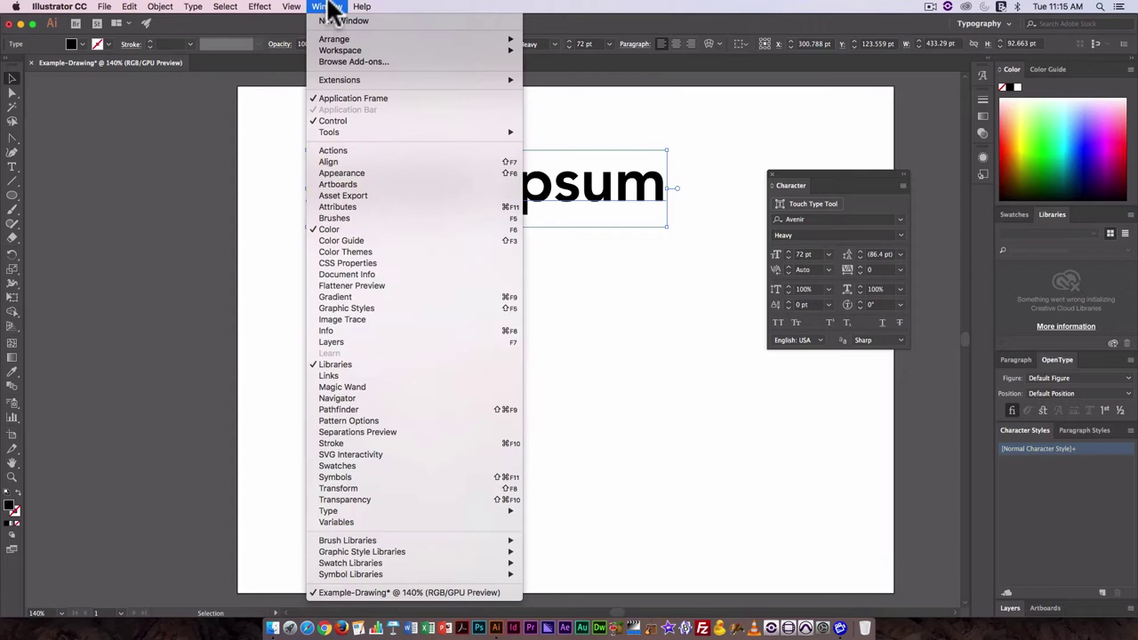
left_click(976, 230)
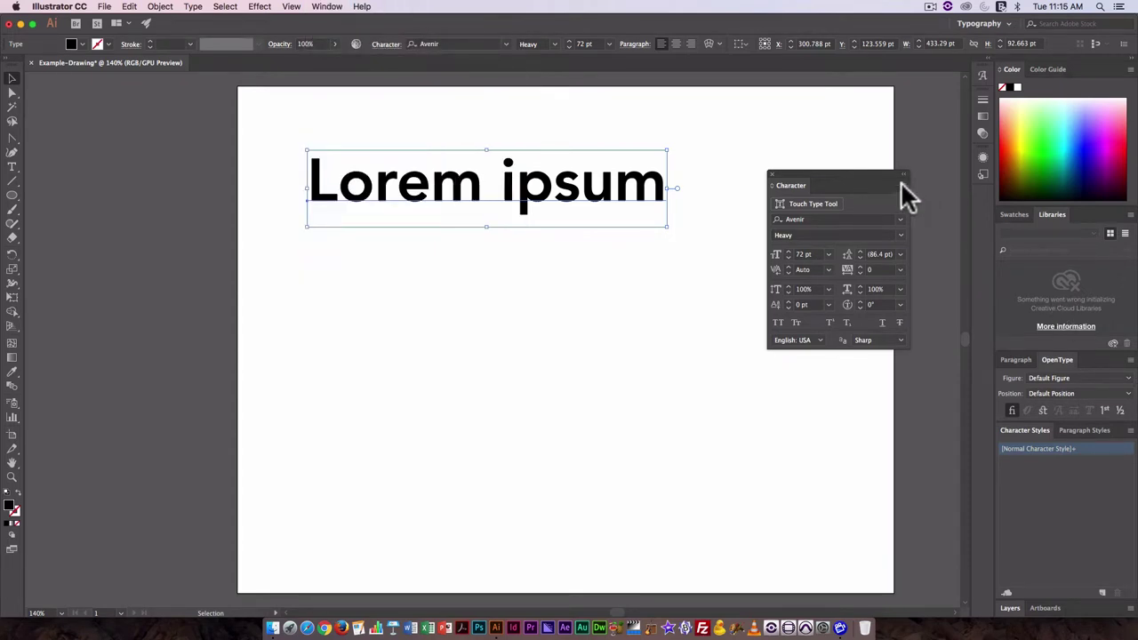
Try All Caps, Small Caps and Superscript on Lorem ipsum.
left_click(902, 184)
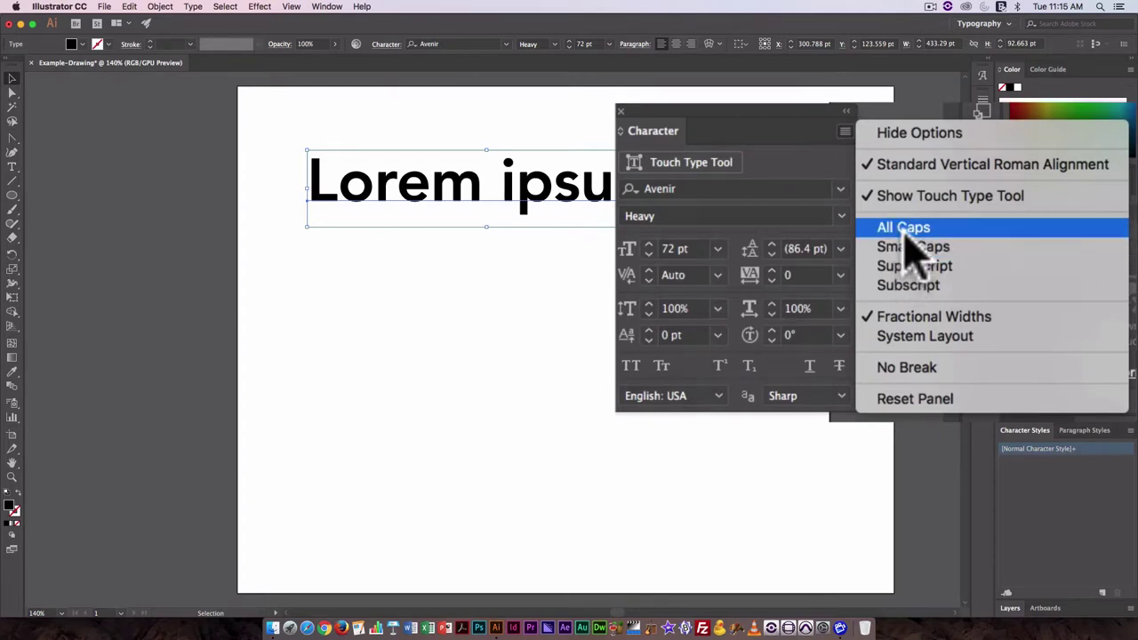
left_click(904, 229)
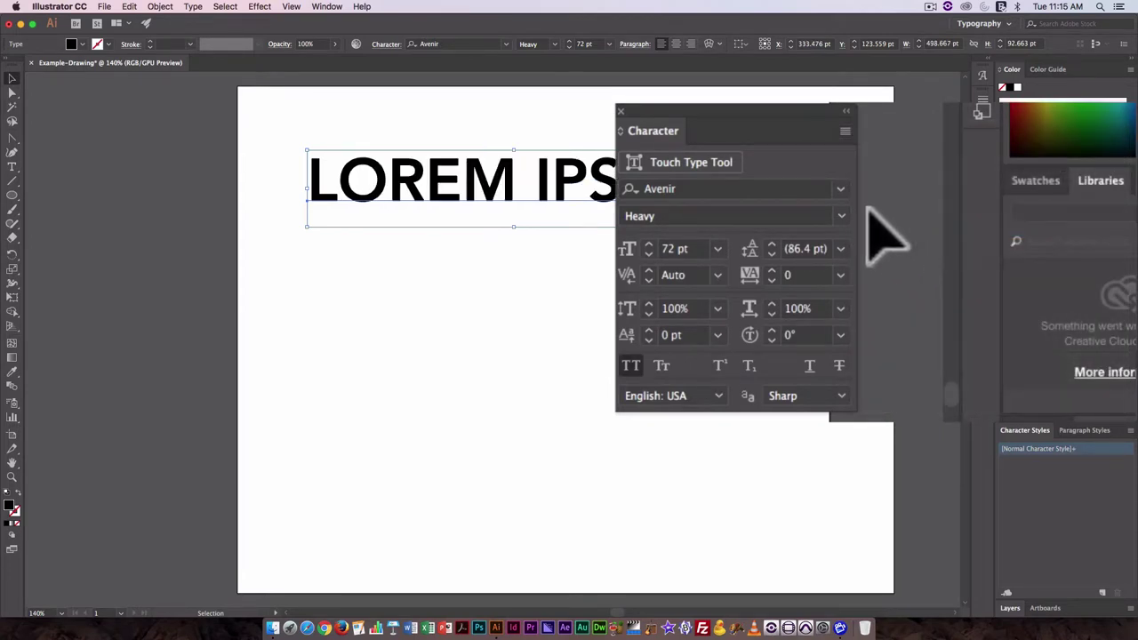
left_click(845, 130)
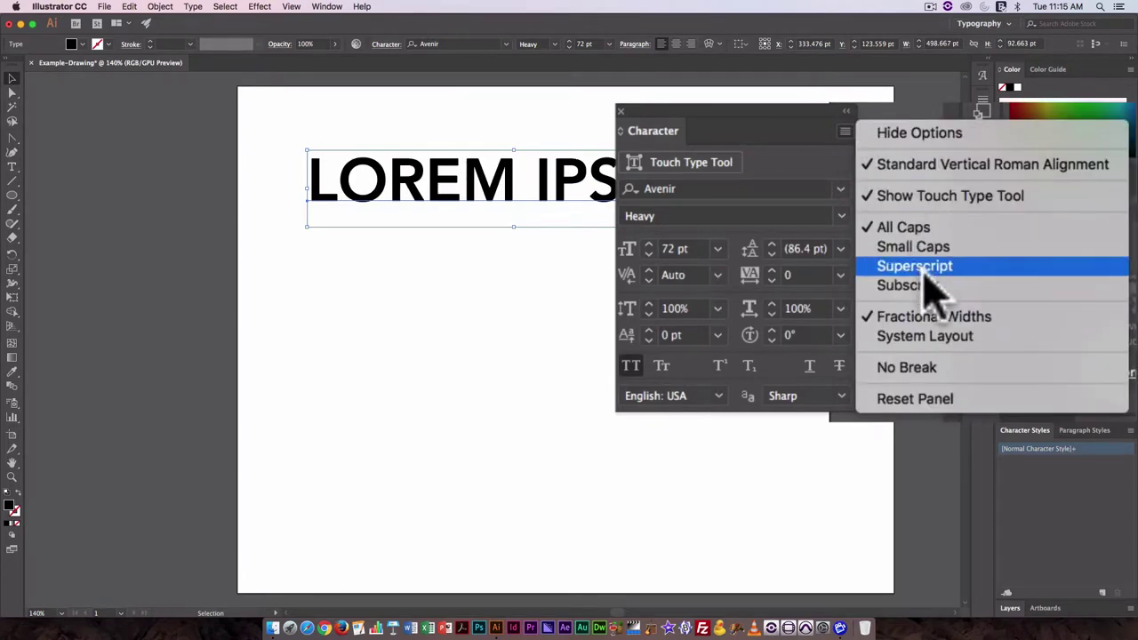
left_click(920, 249)
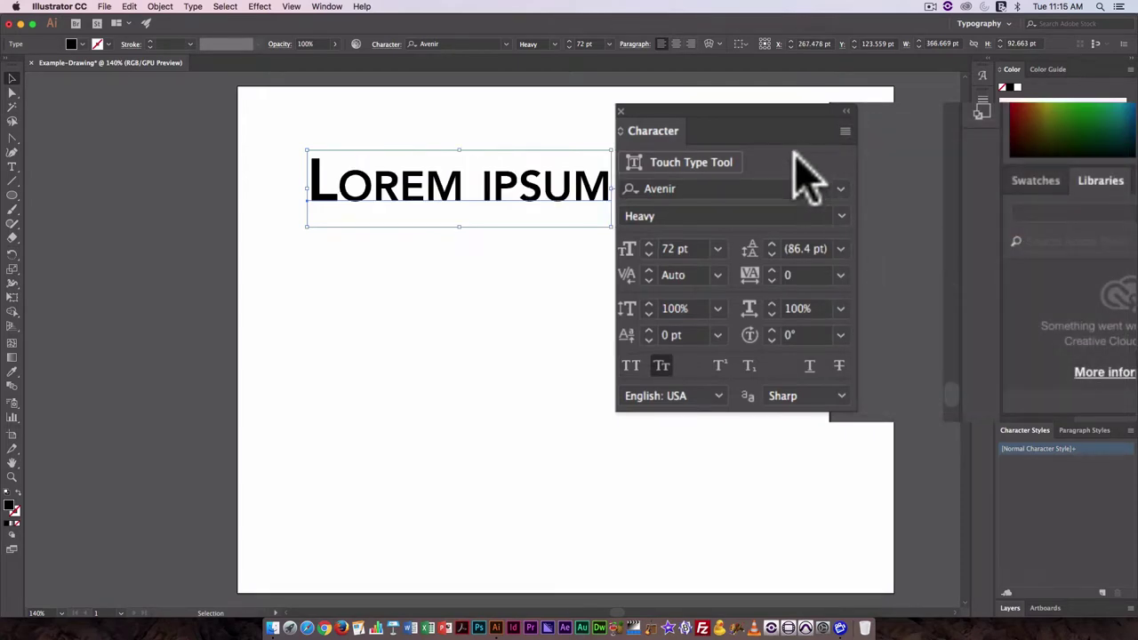
left_click(843, 131)
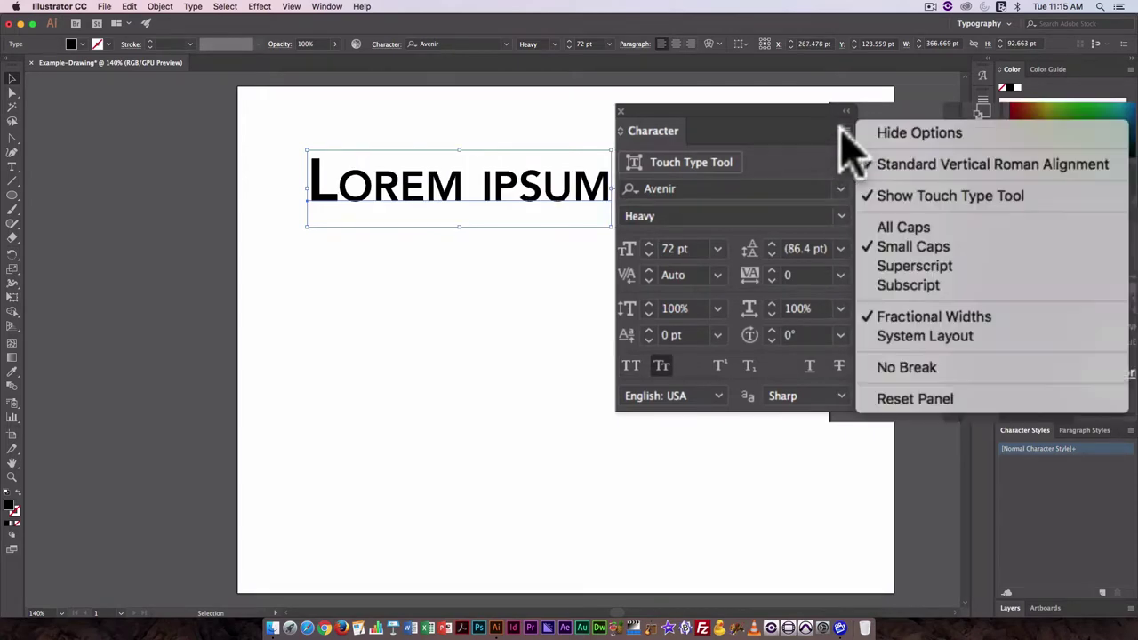
left_click(901, 266)
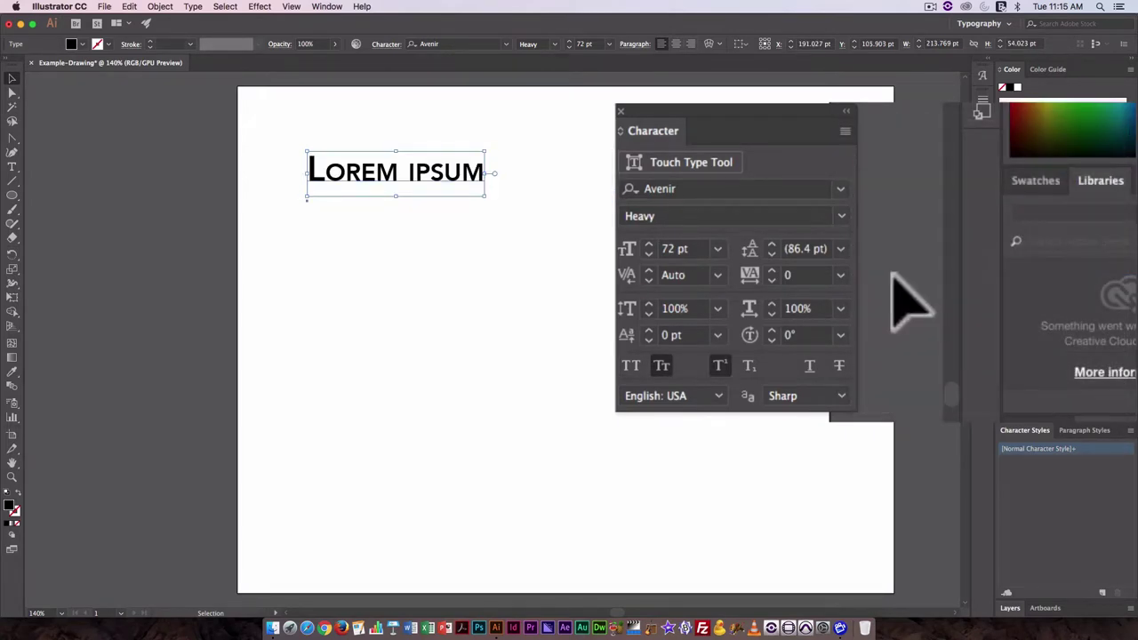
Apply Subscript, then turn Subscript and Small Caps off to restore normal case.
left_click(844, 132)
left_click(905, 285)
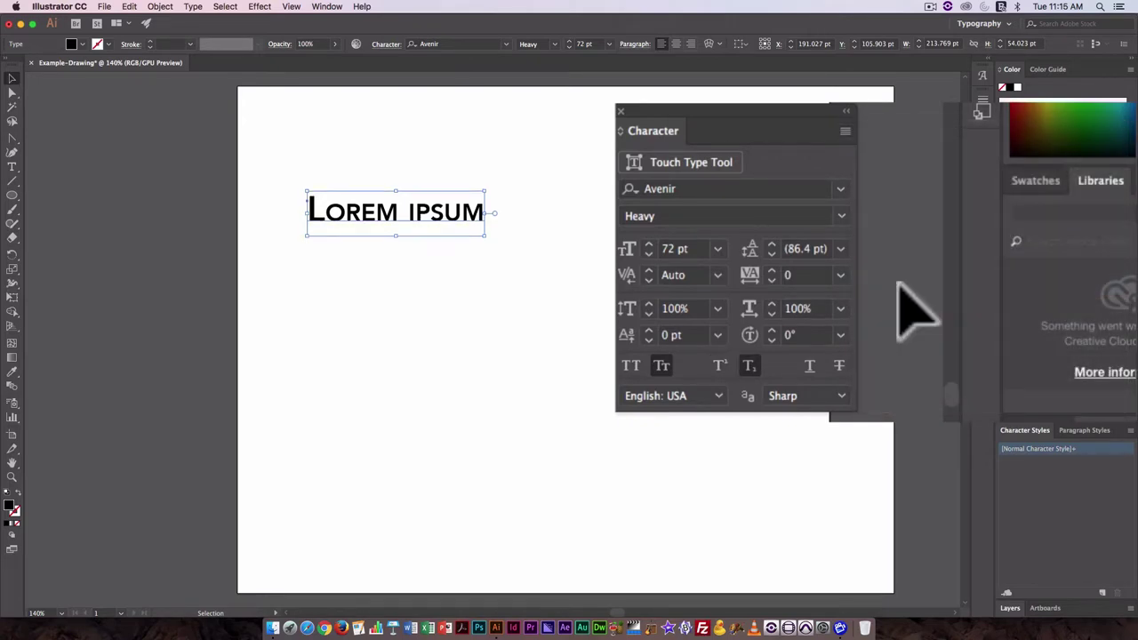
left_click(845, 131)
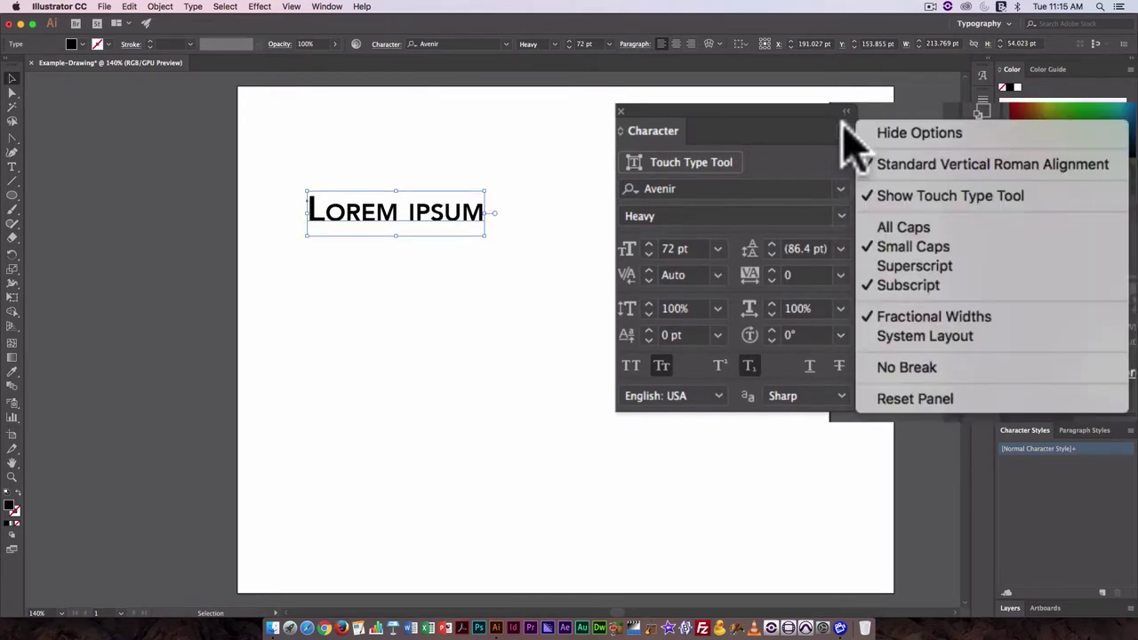
left_click(899, 285)
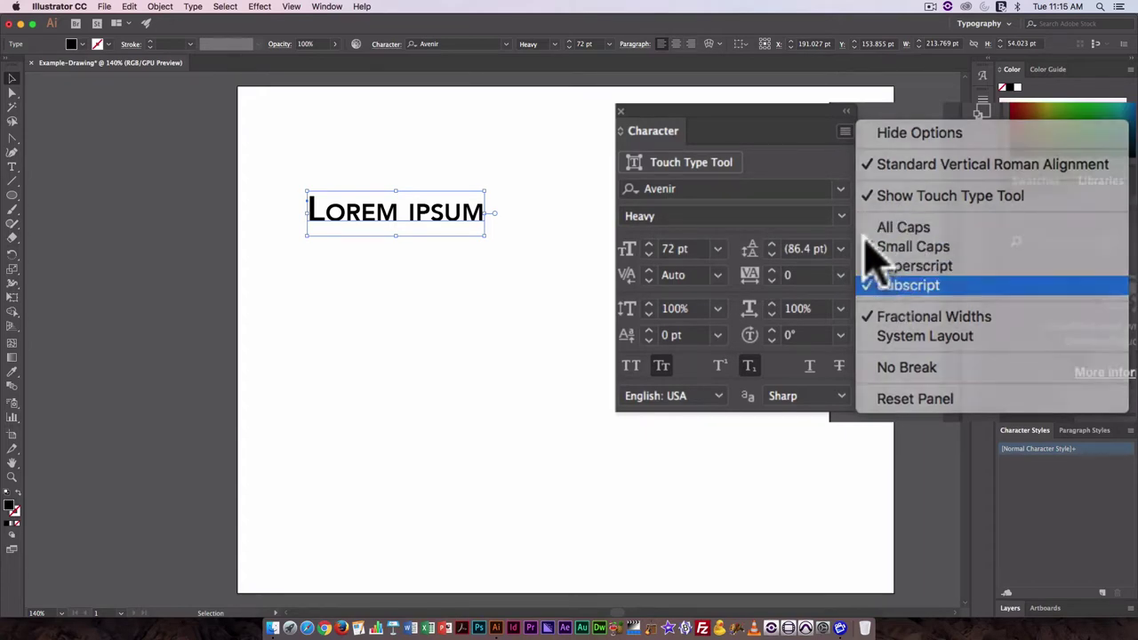
left_click(845, 131)
left_click(911, 247)
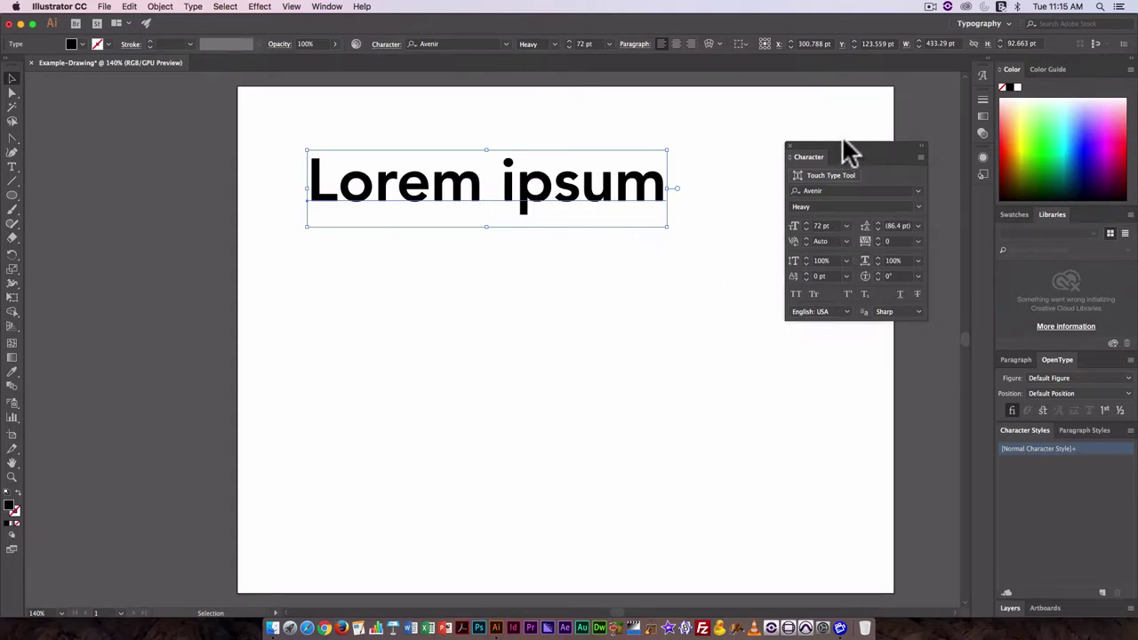
left_click_drag(841, 145, 836, 123)
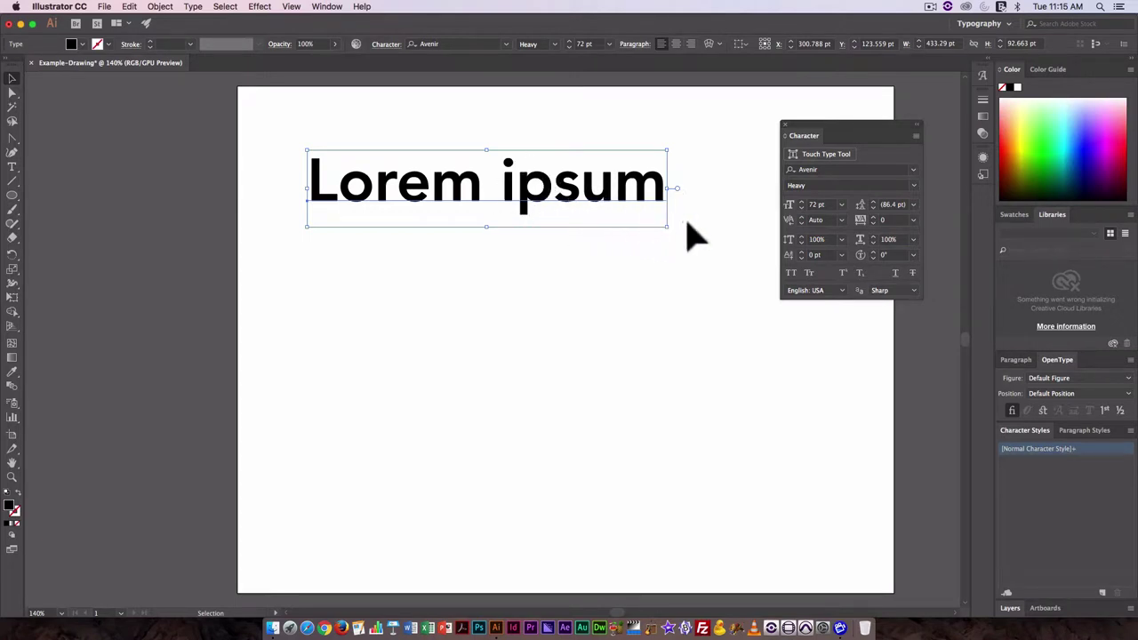
left_click(841, 202)
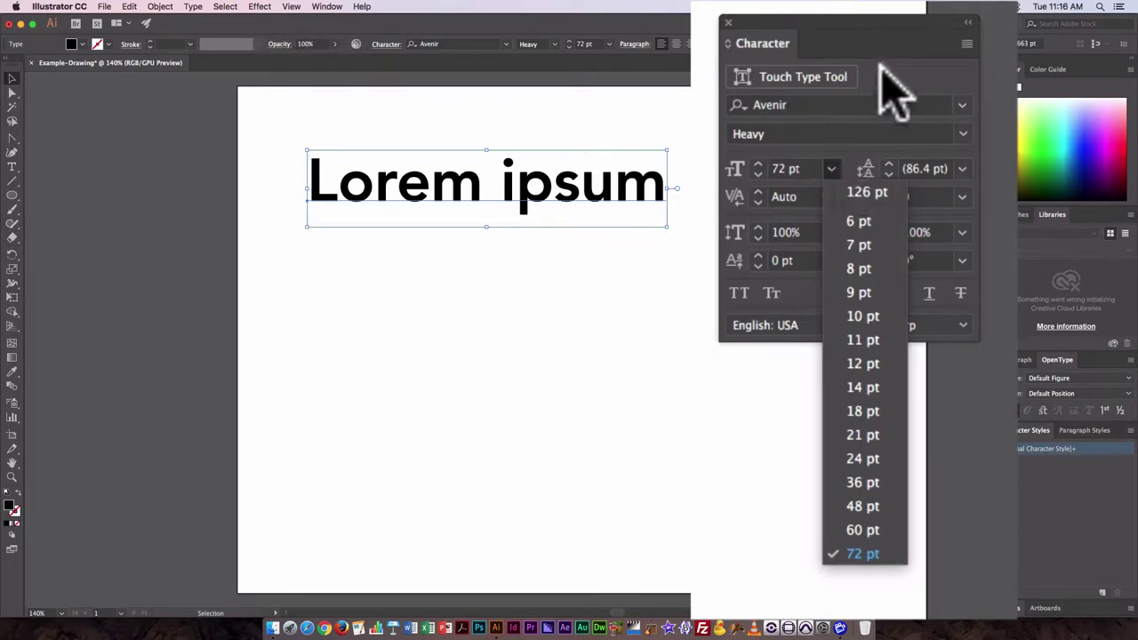
left_click(861, 133)
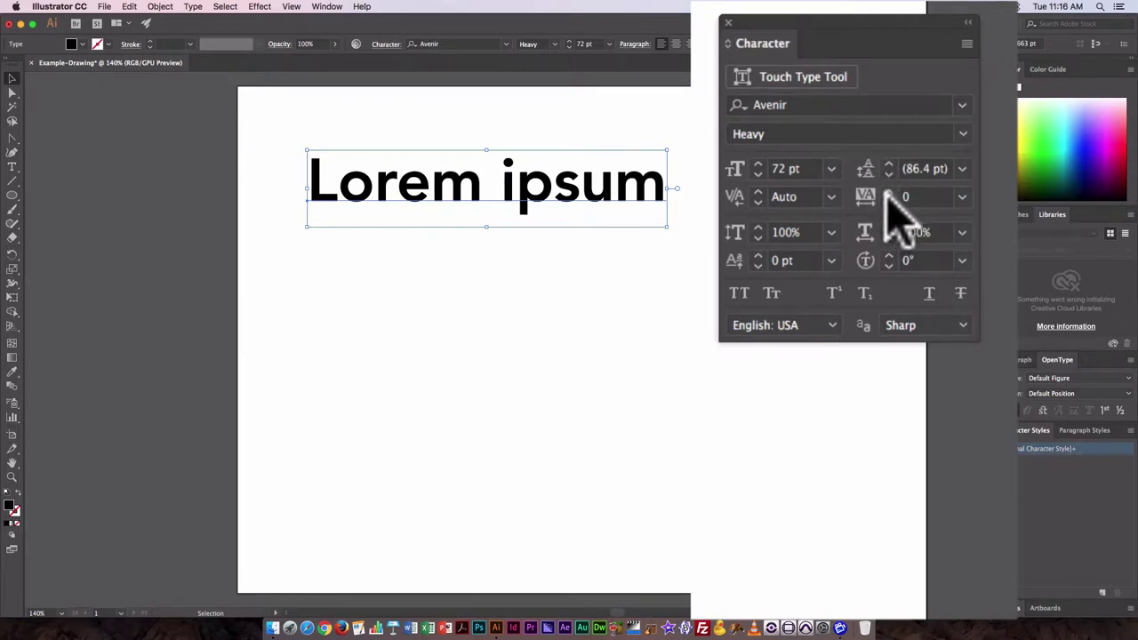
left_click_drag(845, 40, 823, 2)
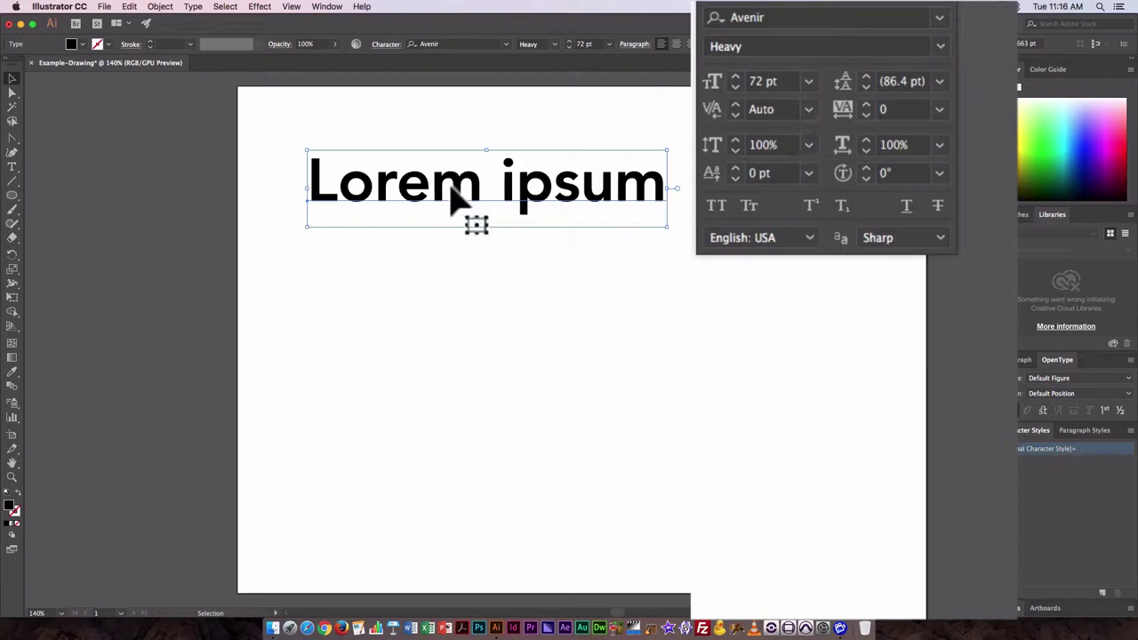
Step the tracking up with the arrows, then back down below zero.
left_click(865, 103)
left_click(865, 103)
left_click(866, 103)
left_click(866, 103)
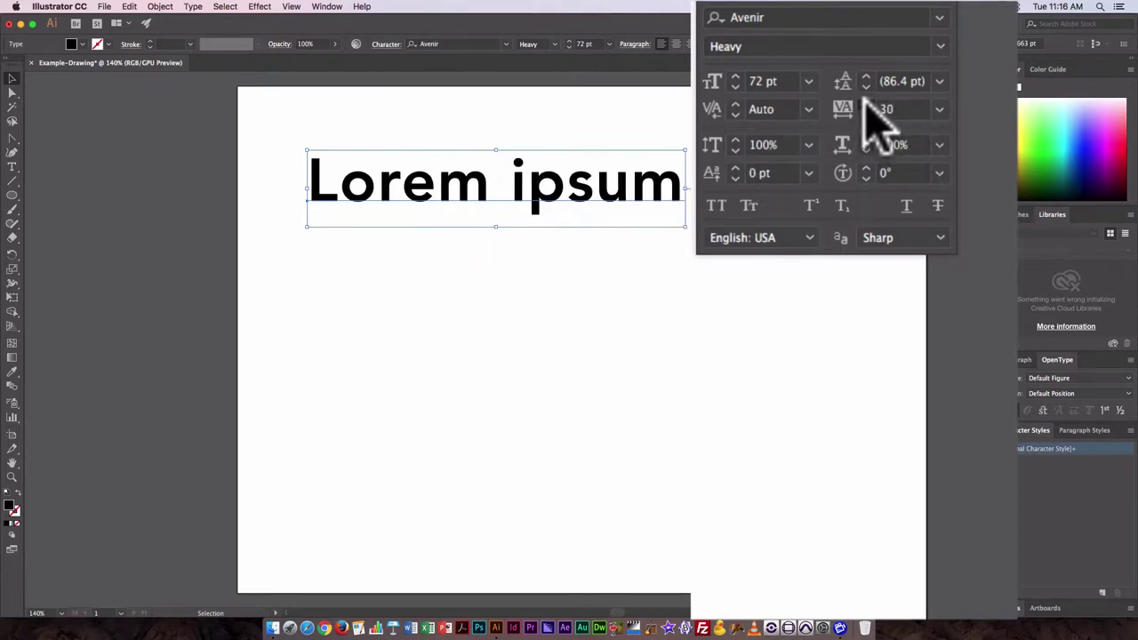
left_click(865, 103)
left_click(865, 103)
left_click(866, 103)
left_click(865, 103)
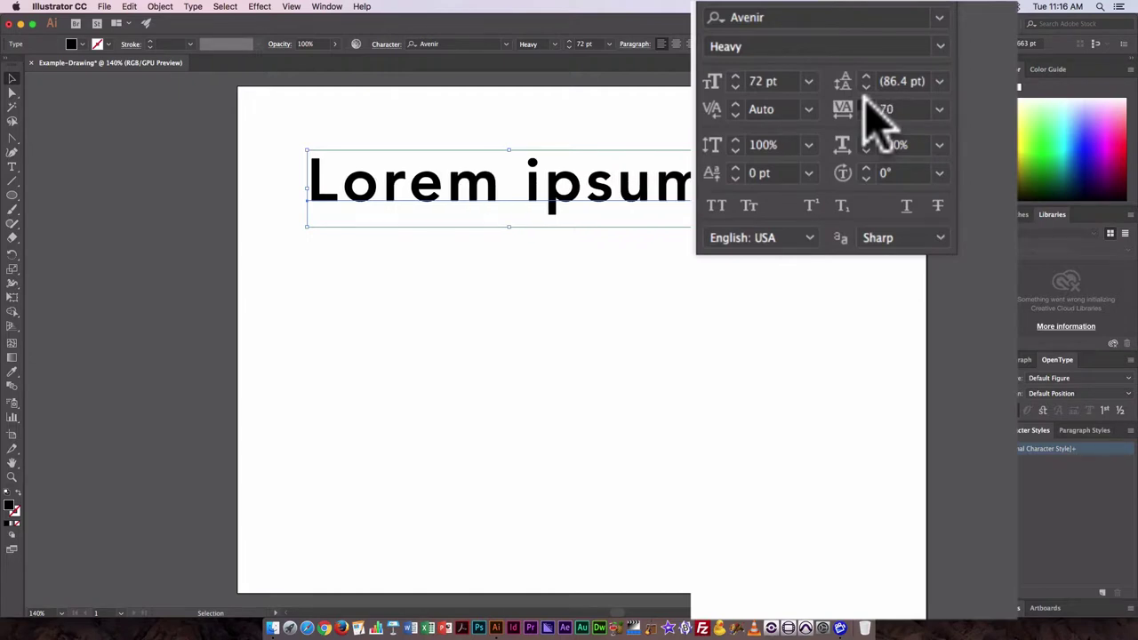
left_click(866, 103)
left_click(865, 103)
left_click(866, 105)
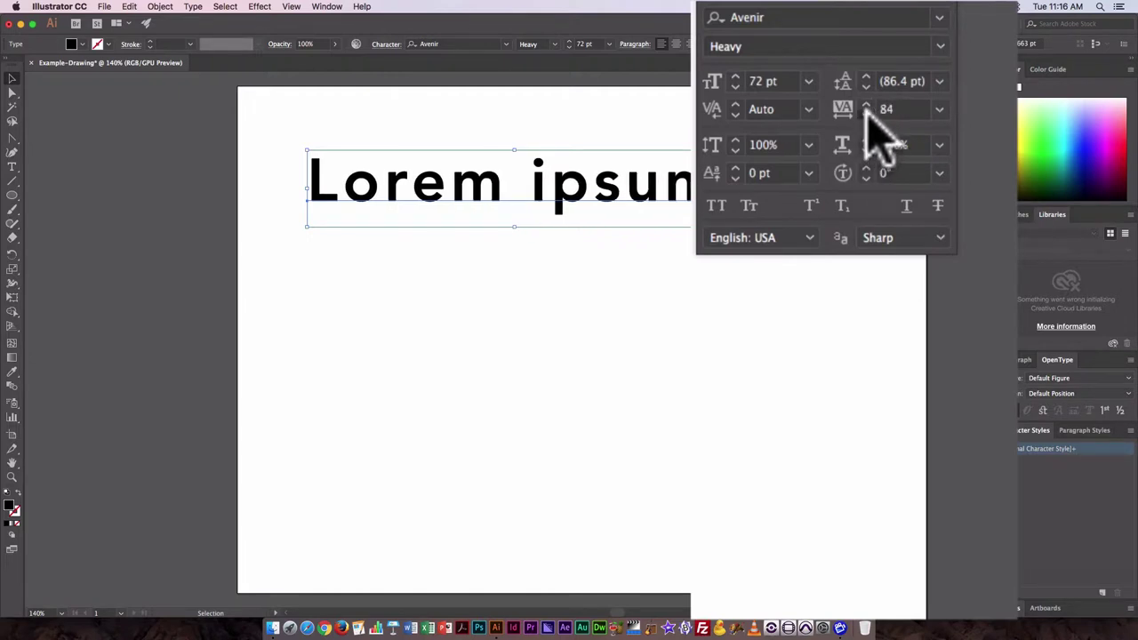
left_click(866, 114)
left_click(867, 114)
left_click(866, 114)
left_click(866, 114)
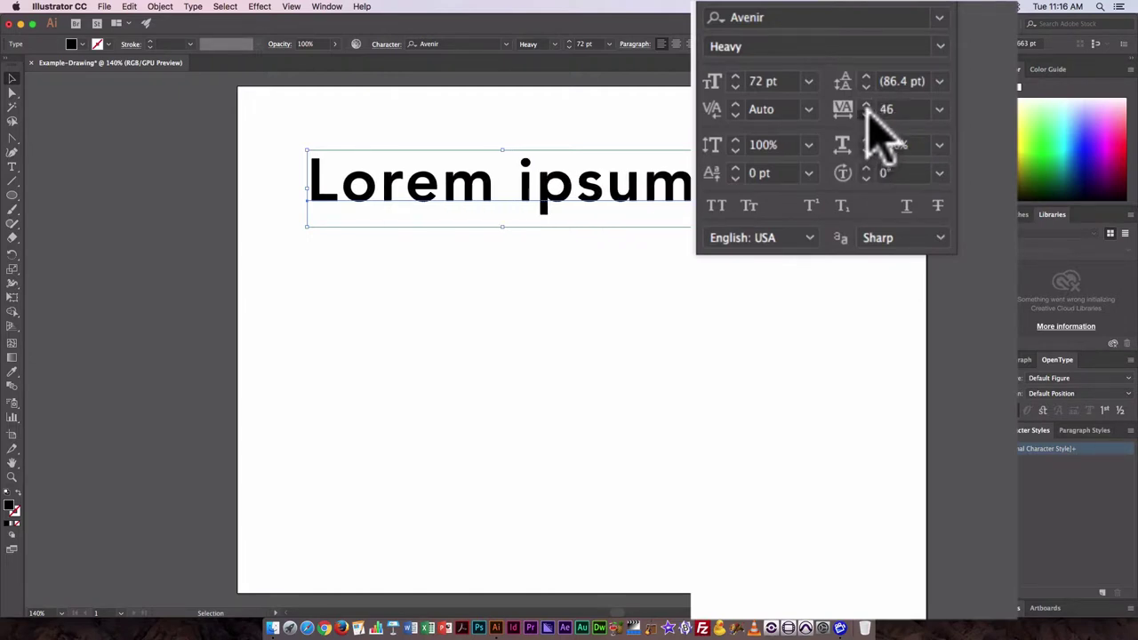
left_click(866, 114)
left_click(866, 114)
left_click(866, 114)
left_click(867, 114)
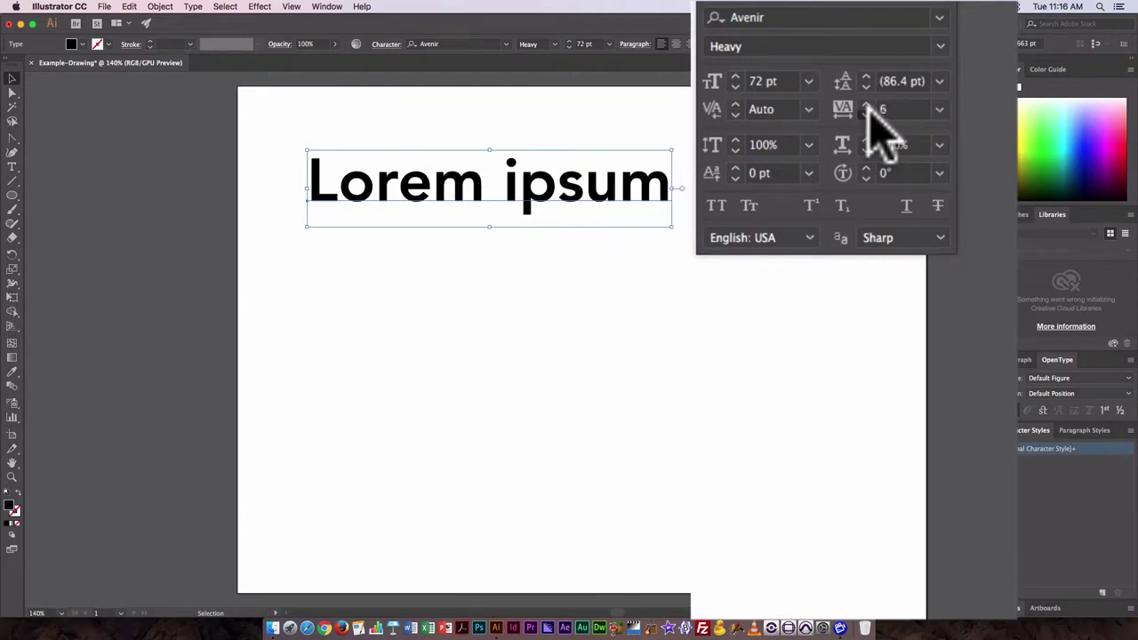
left_click(866, 114)
left_click(866, 113)
left_click(866, 113)
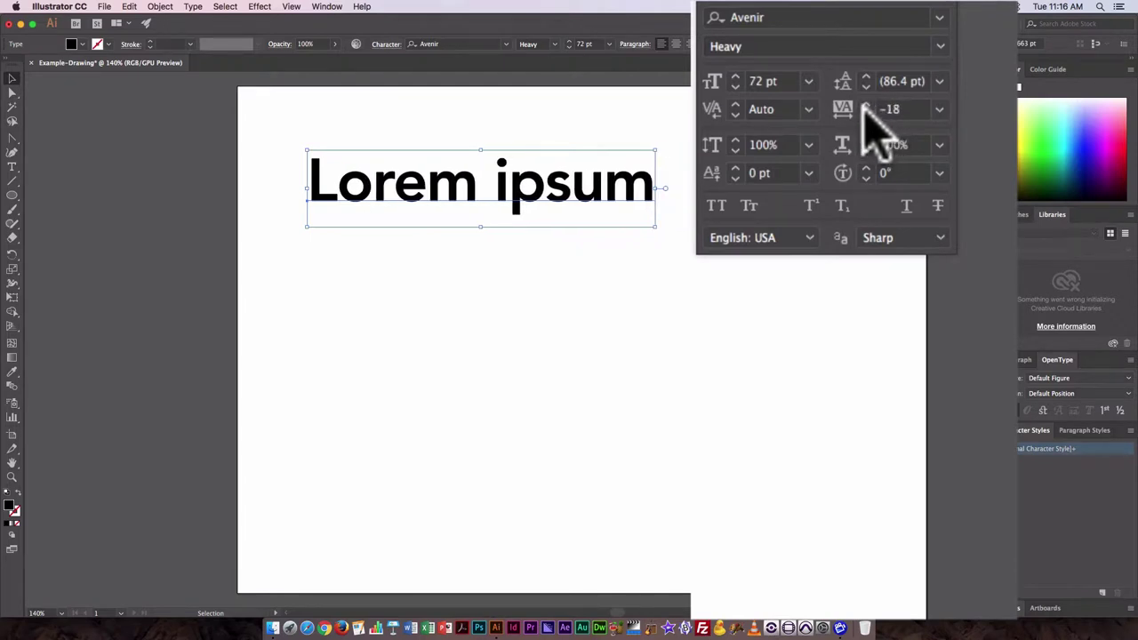
left_click(866, 113)
left_click(866, 114)
Set tracking to -100 from the presets, then enter -400.
left_click(936, 107)
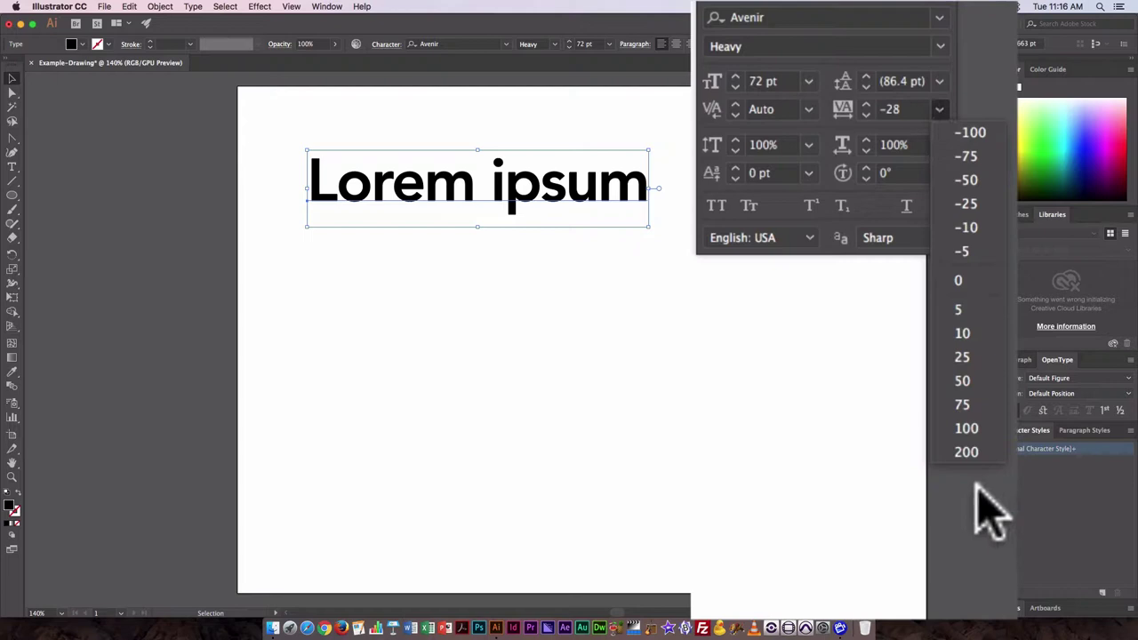
left_click(967, 133)
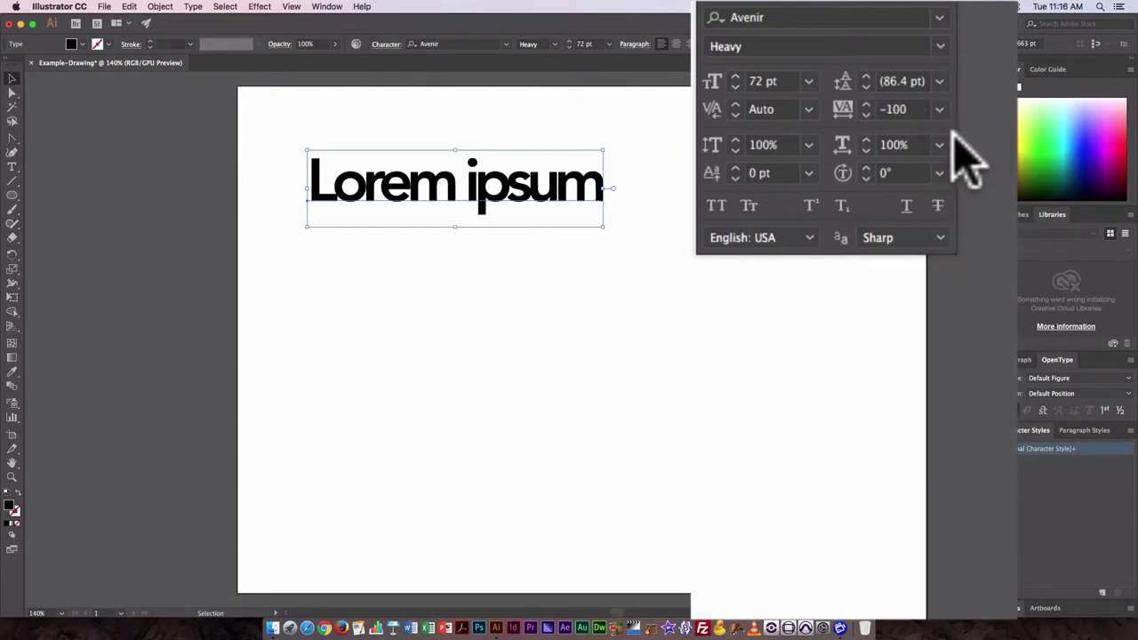
left_click(892, 110)
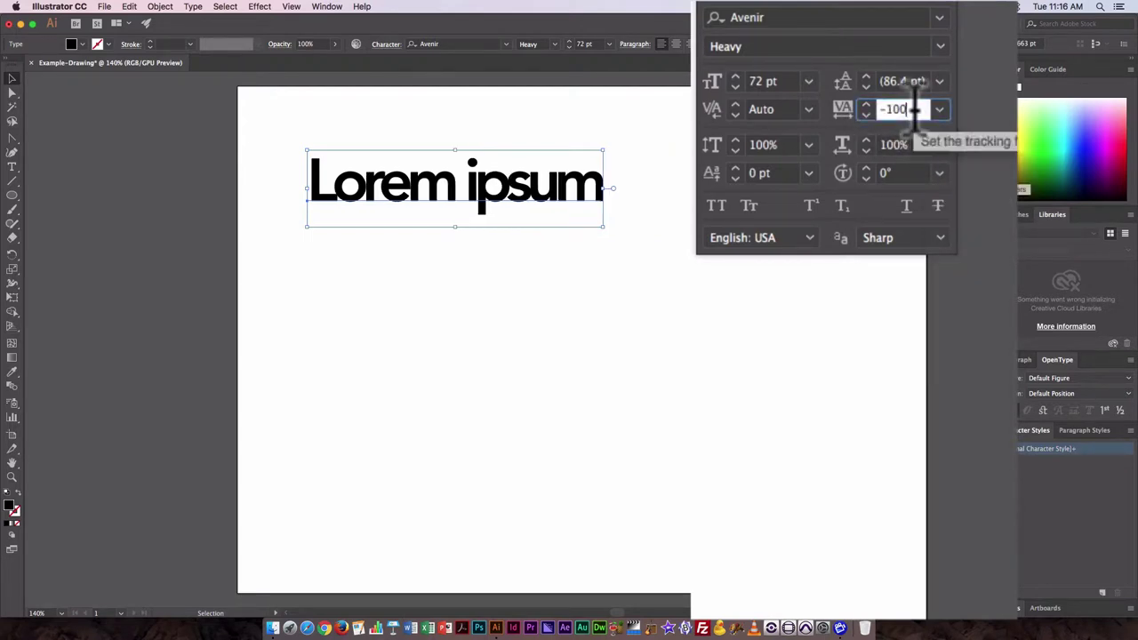
type("-4")
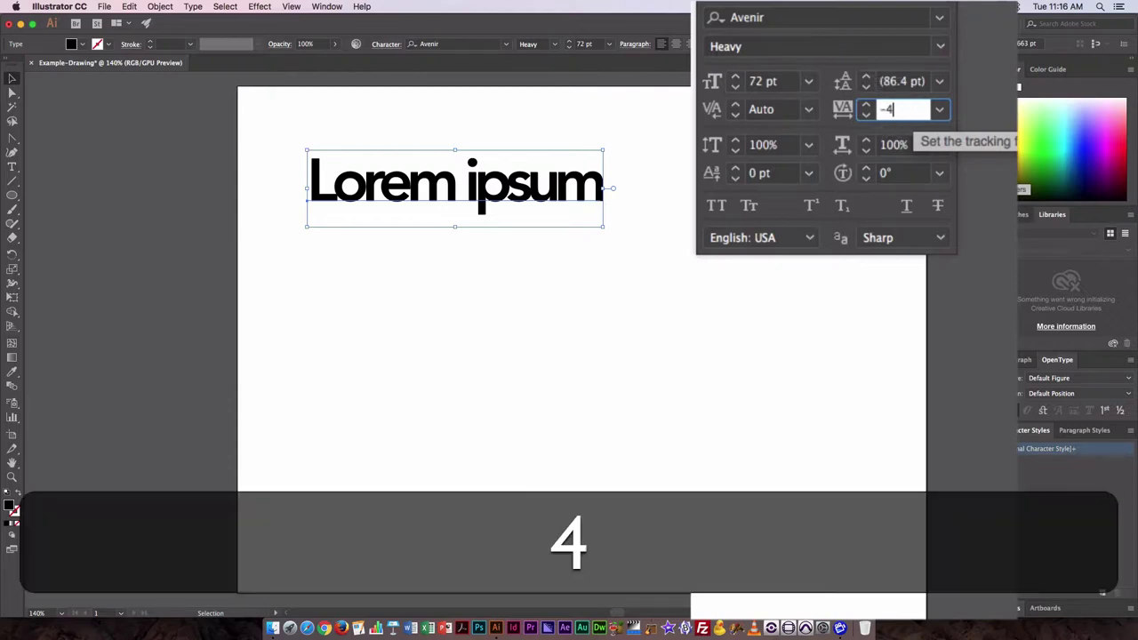
type("00")
key("Return")
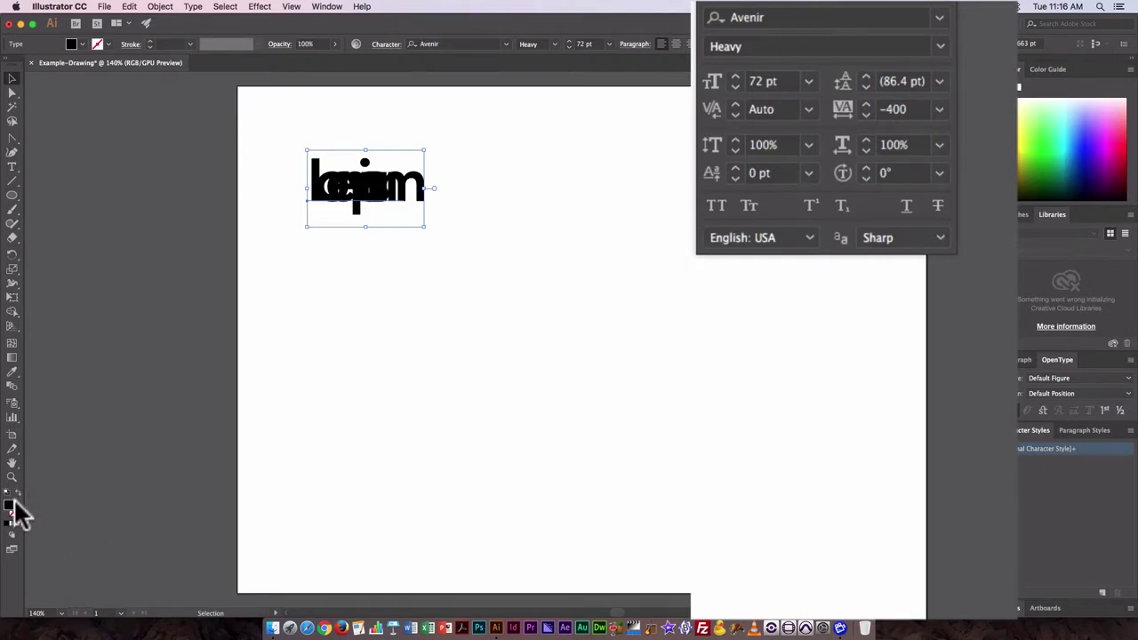
Swap fill and stroke so the letters become black outlines with no fill.
left_click(19, 500)
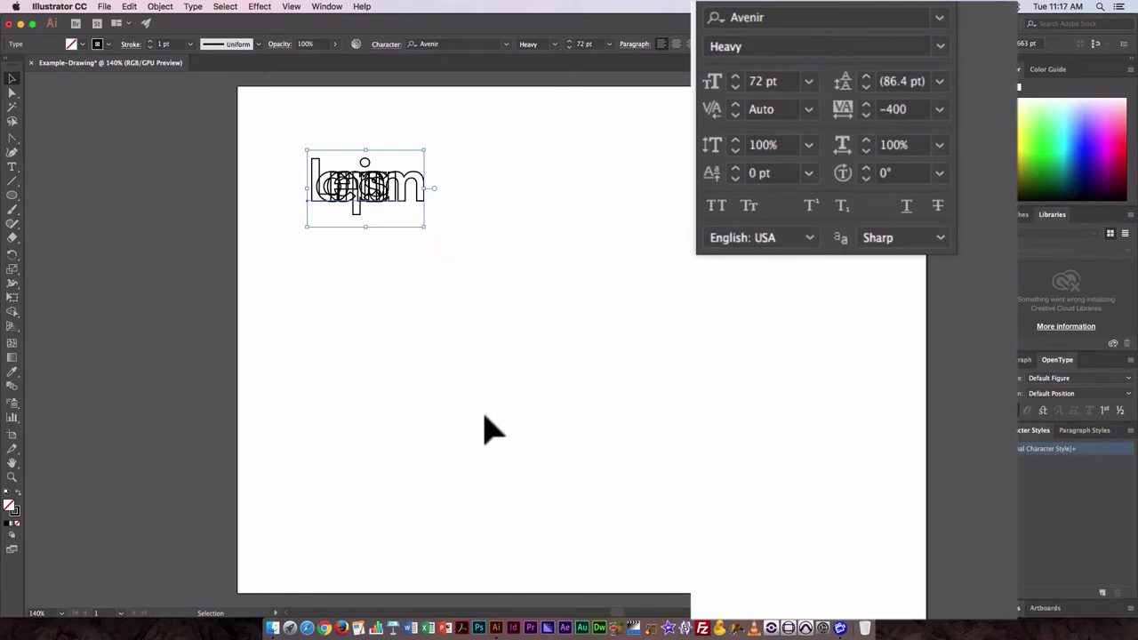
left_click(19, 497)
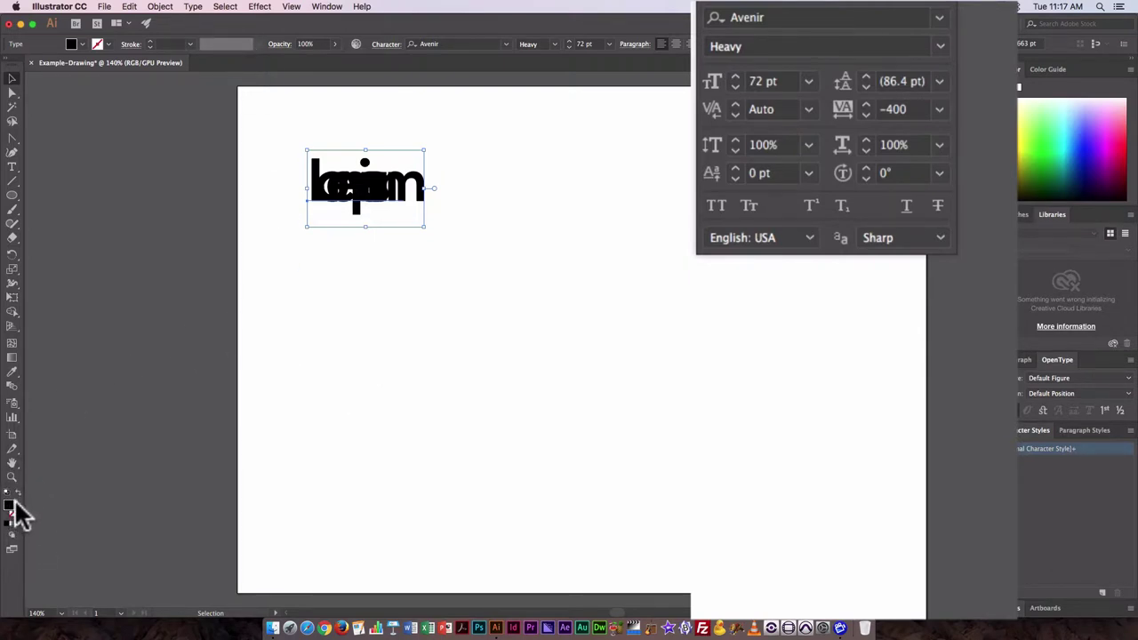
left_click(19, 497)
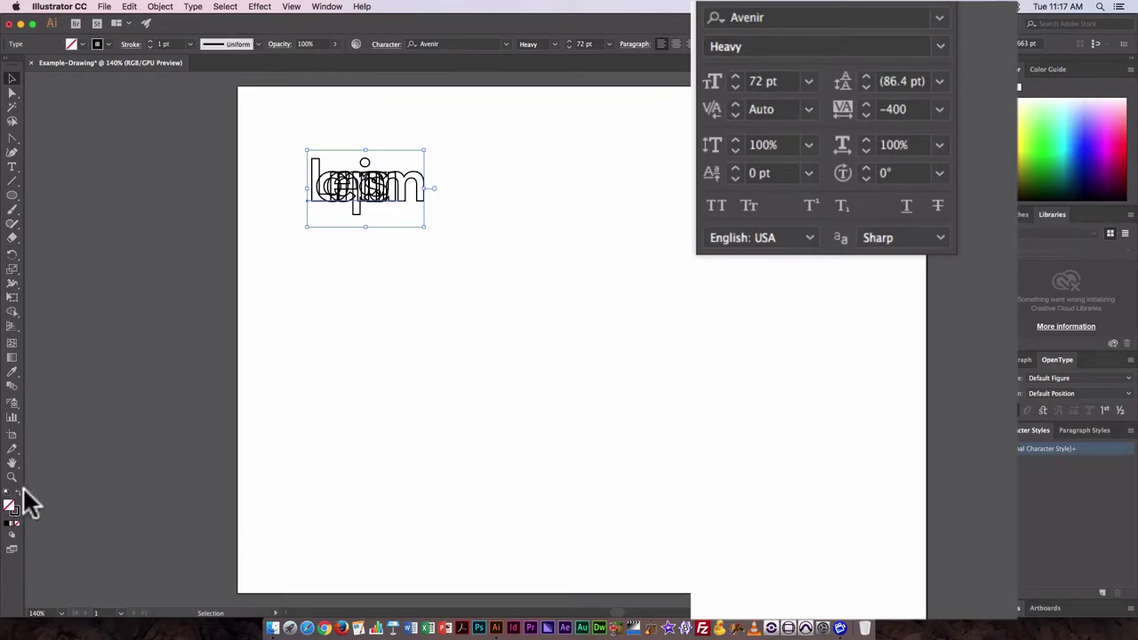
Try stroke weights 0.25, 12, 3 and 0.75 pt, settling on 1 pt.
left_click(189, 43)
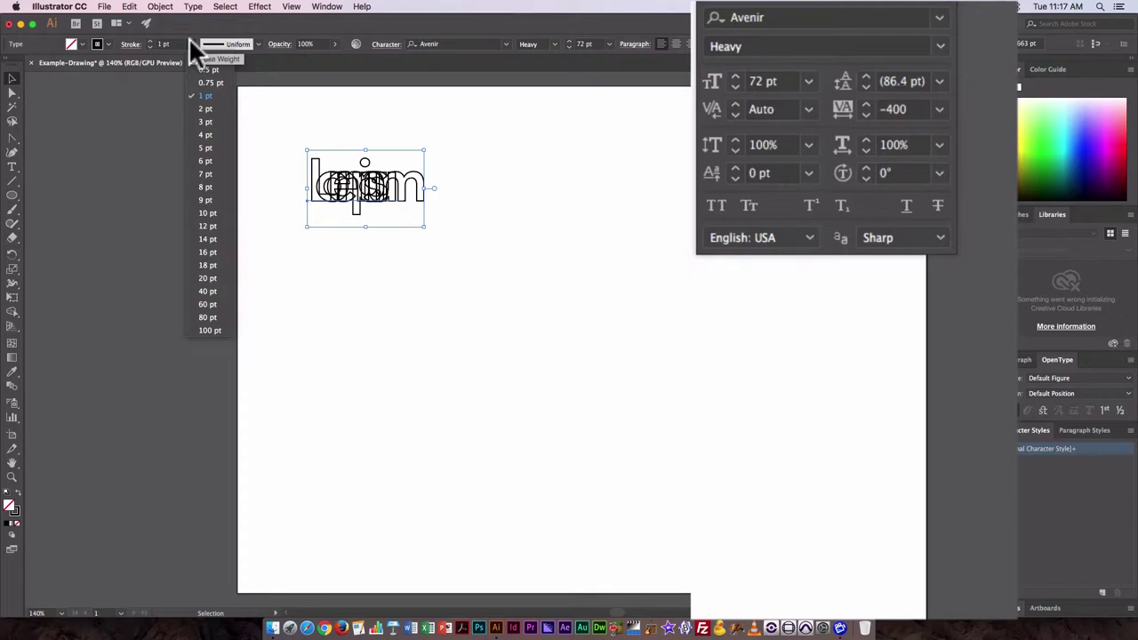
left_click(201, 57)
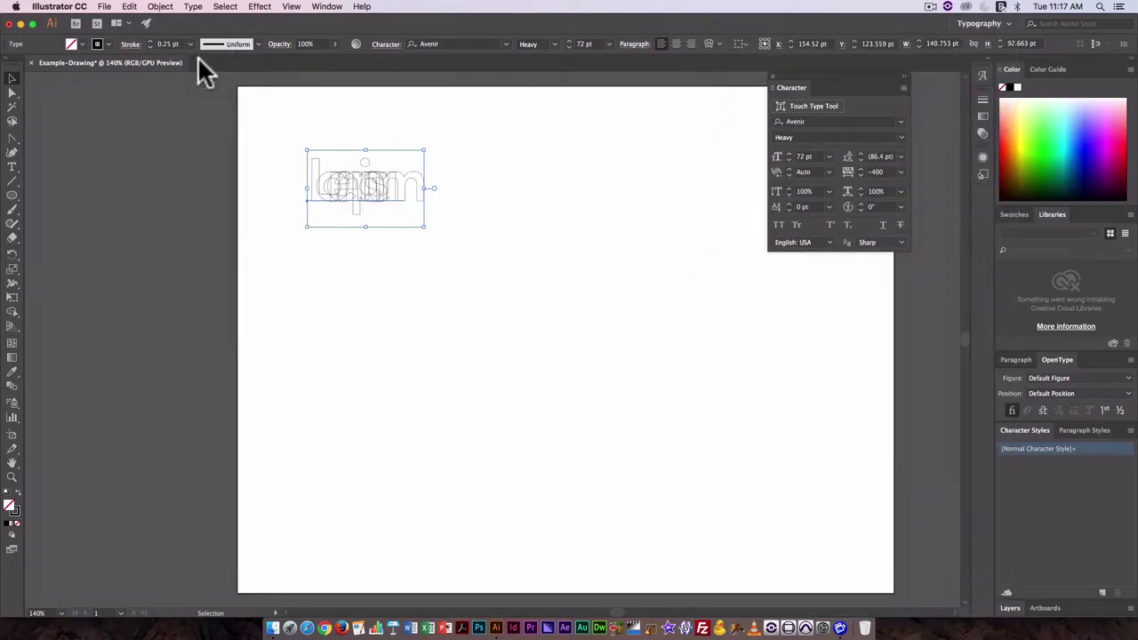
left_click(200, 27)
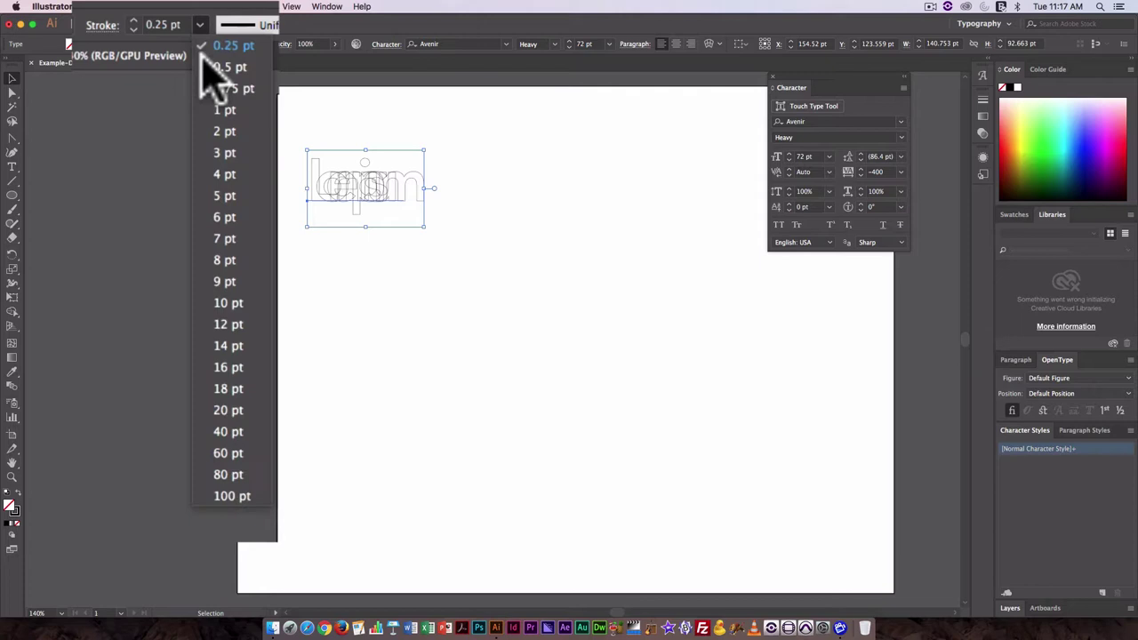
left_click(239, 325)
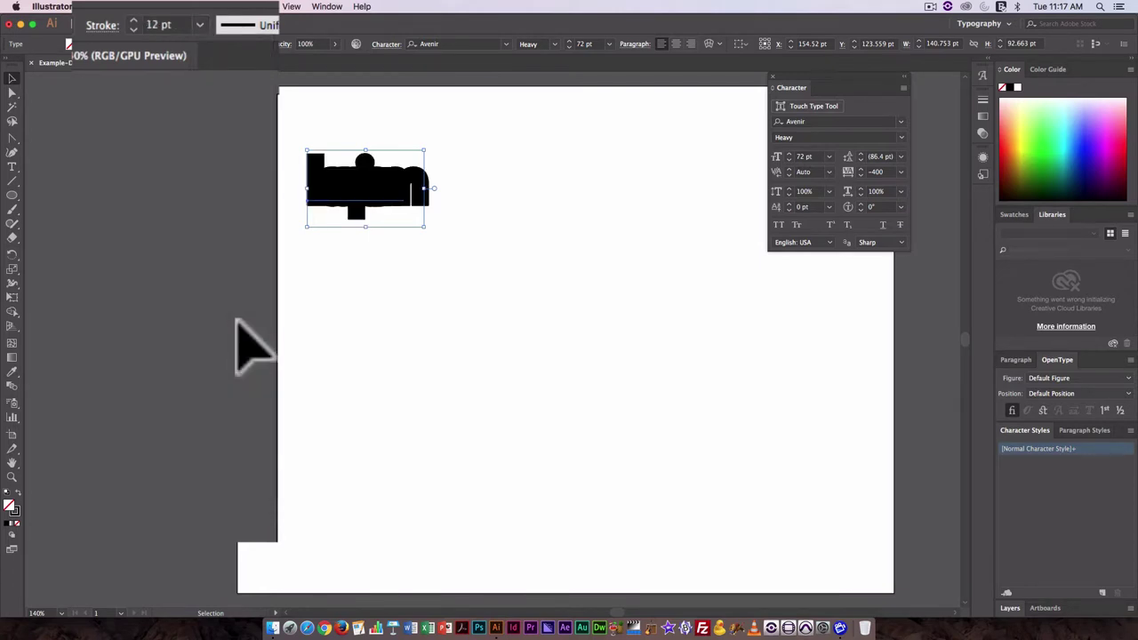
left_click(200, 25)
left_click(222, 150)
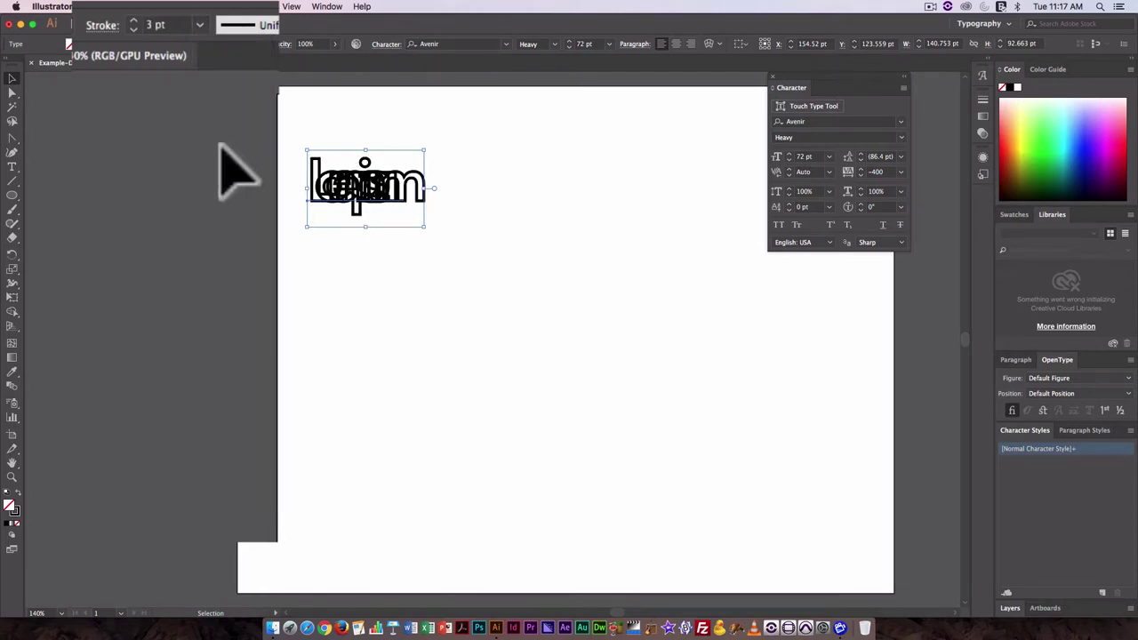
left_click(200, 25)
left_click(222, 112)
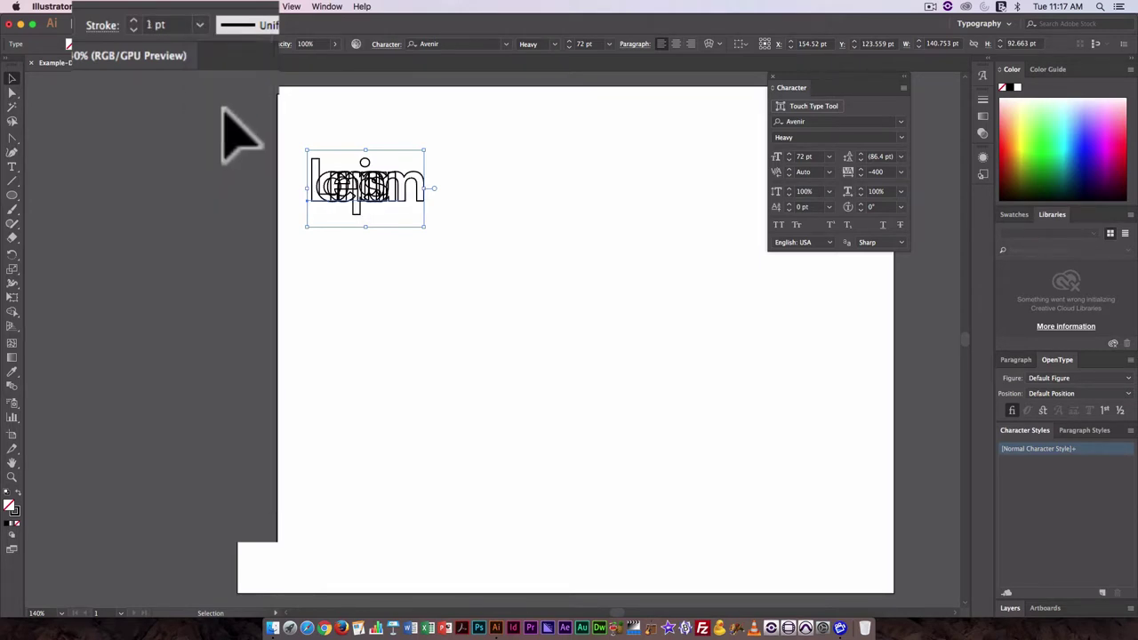
left_click(200, 25)
left_click(220, 86)
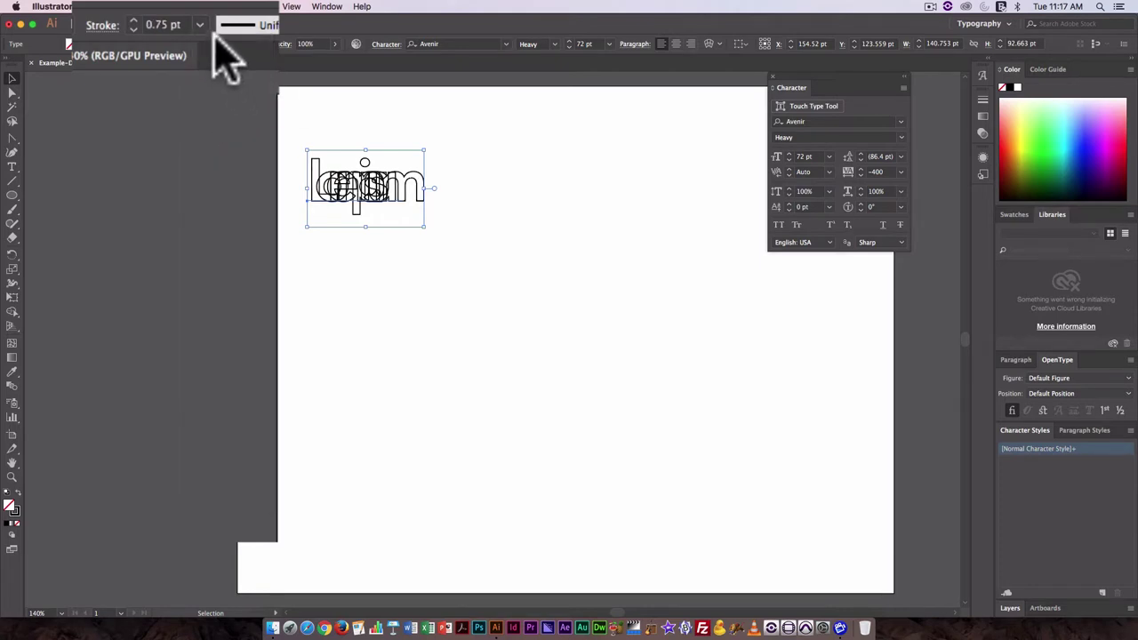
left_click(200, 25)
left_click(222, 110)
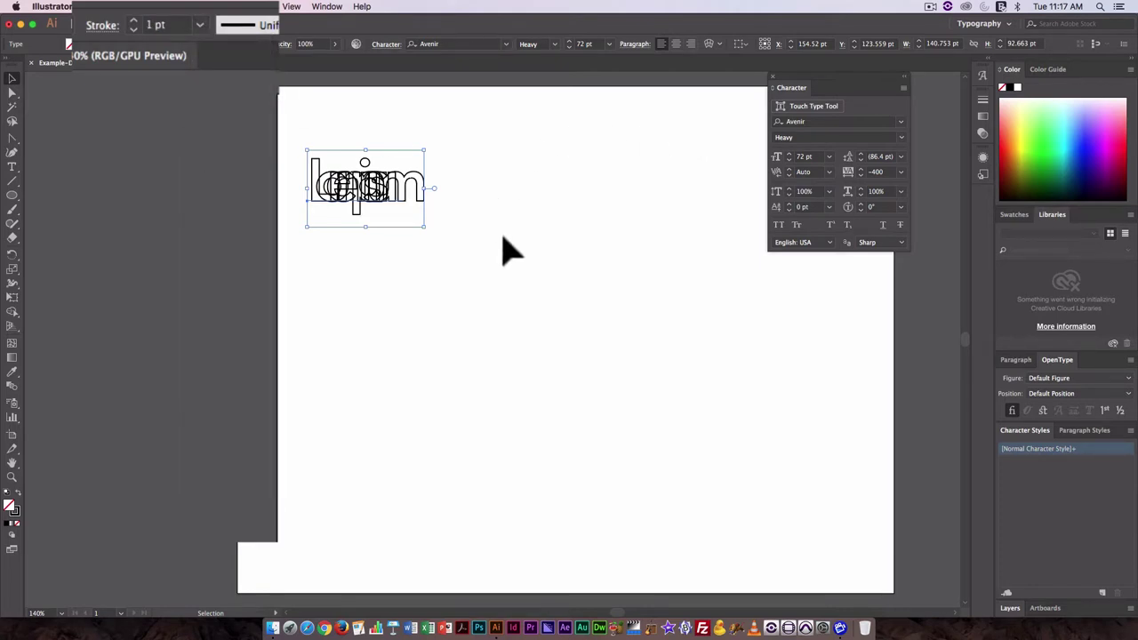
Reset the outlined text's tracking to 0 from the preset tracking list.
left_click(900, 171)
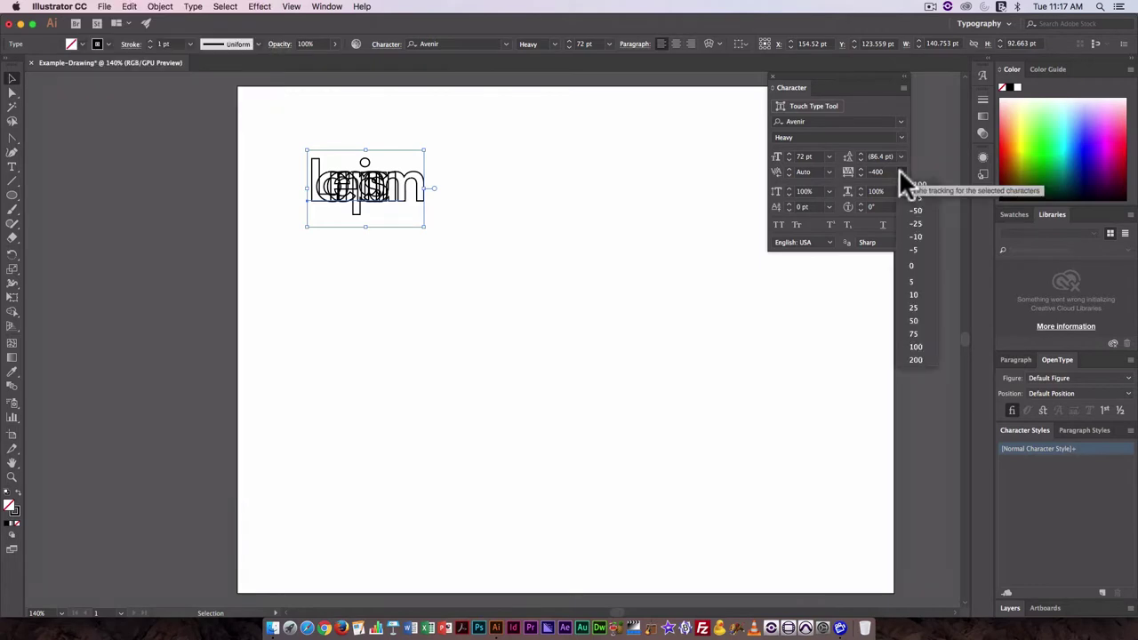
left_click(914, 266)
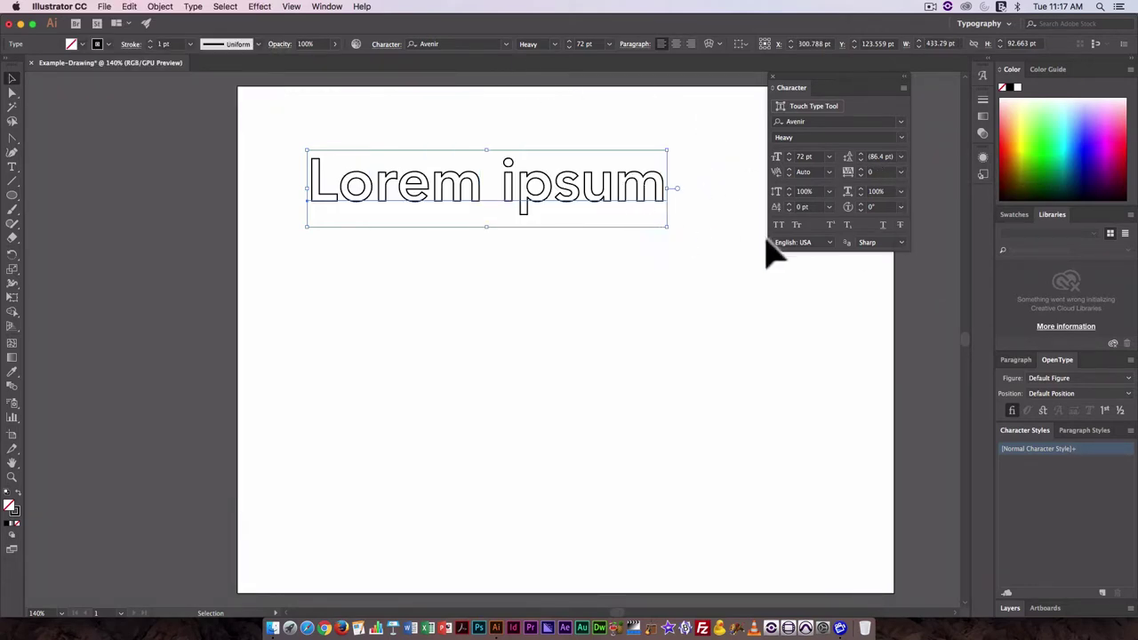
left_click(259, 43)
key("Escape")
Move the text slightly up and left, then select the L of Lorem with the Type tool.
left_click_drag(393, 193, 381, 169)
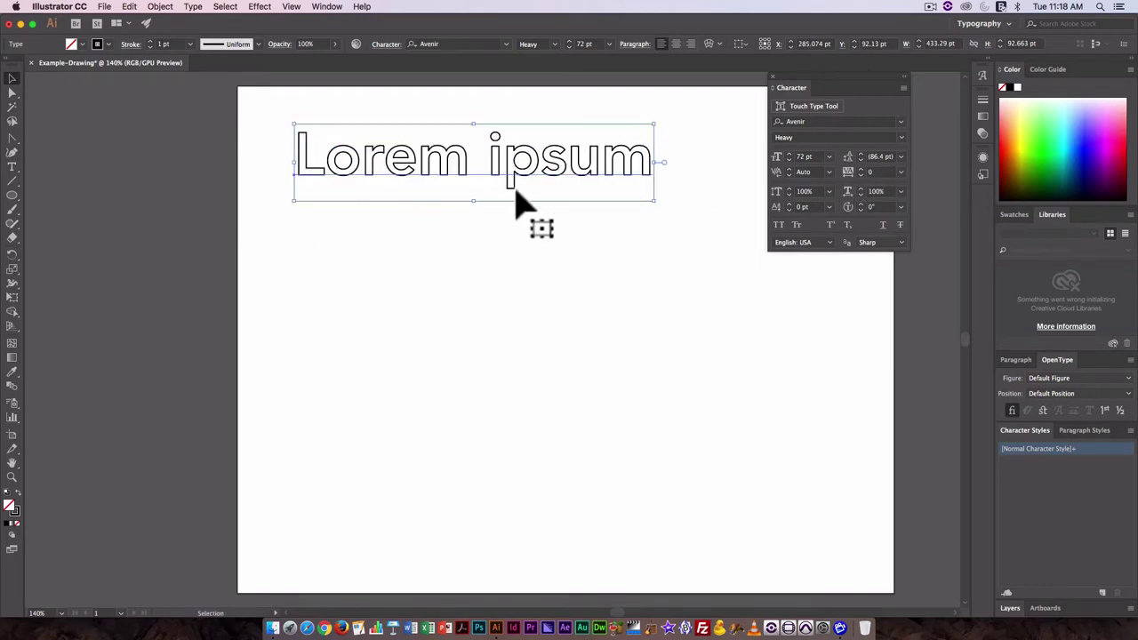
left_click(12, 167)
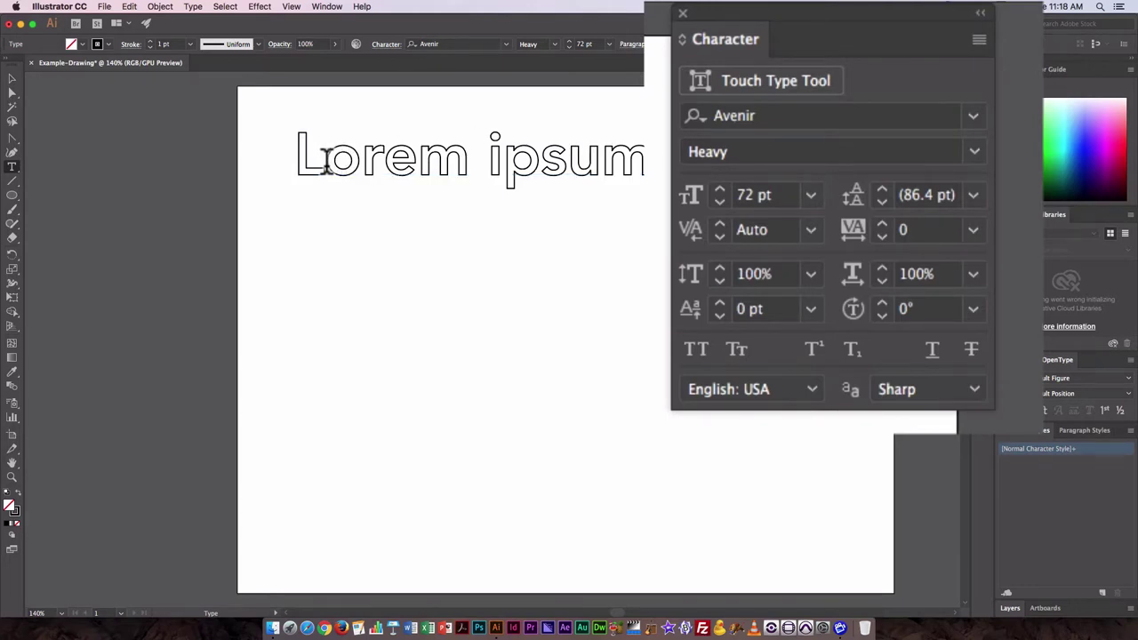
left_click_drag(327, 160, 279, 151)
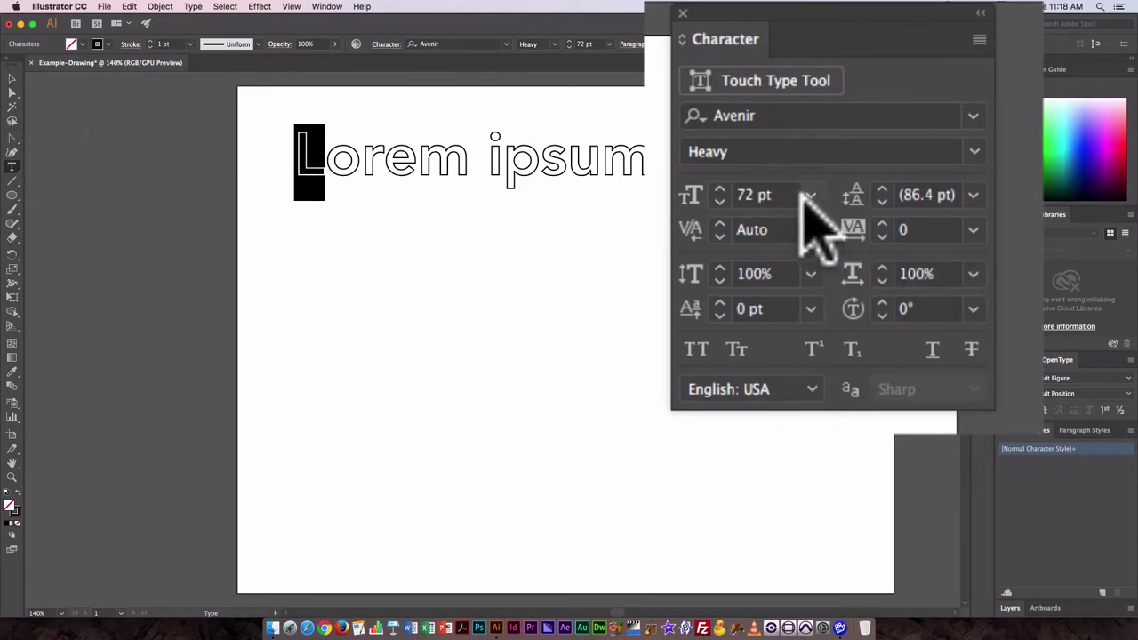
Set the selected L's font size to 86 pt.
double_click(752, 195)
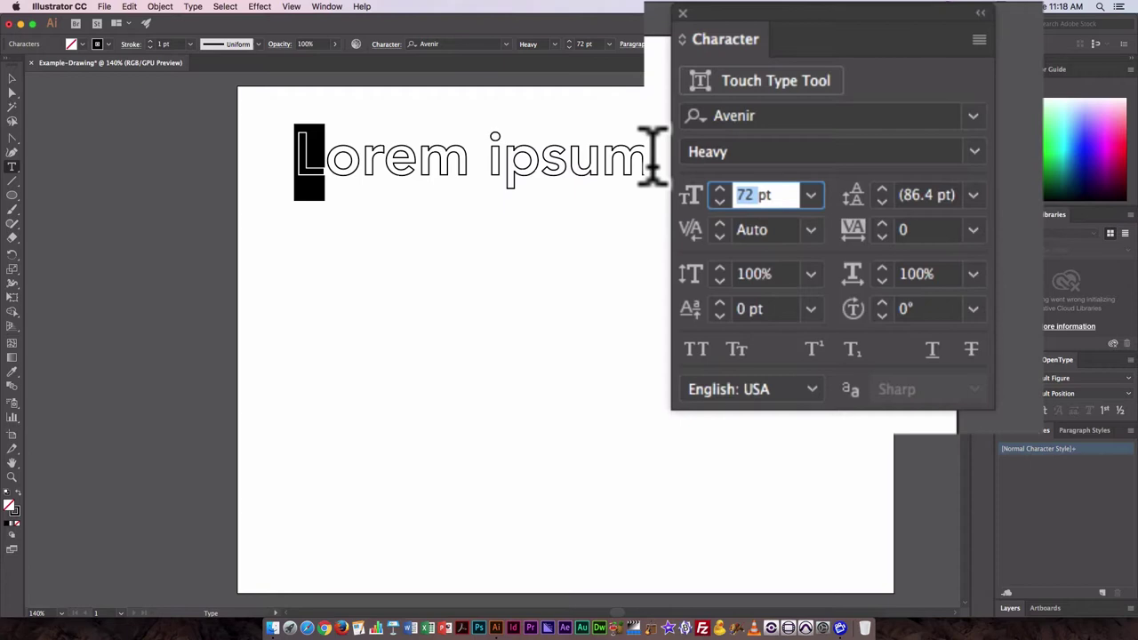
type("86")
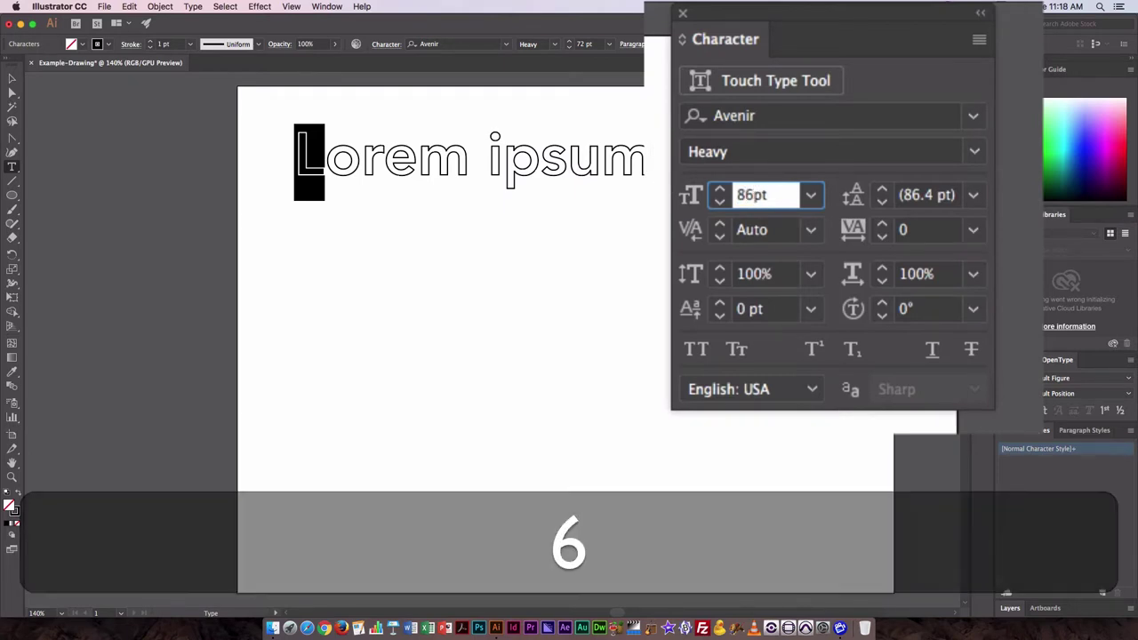
key("Tab")
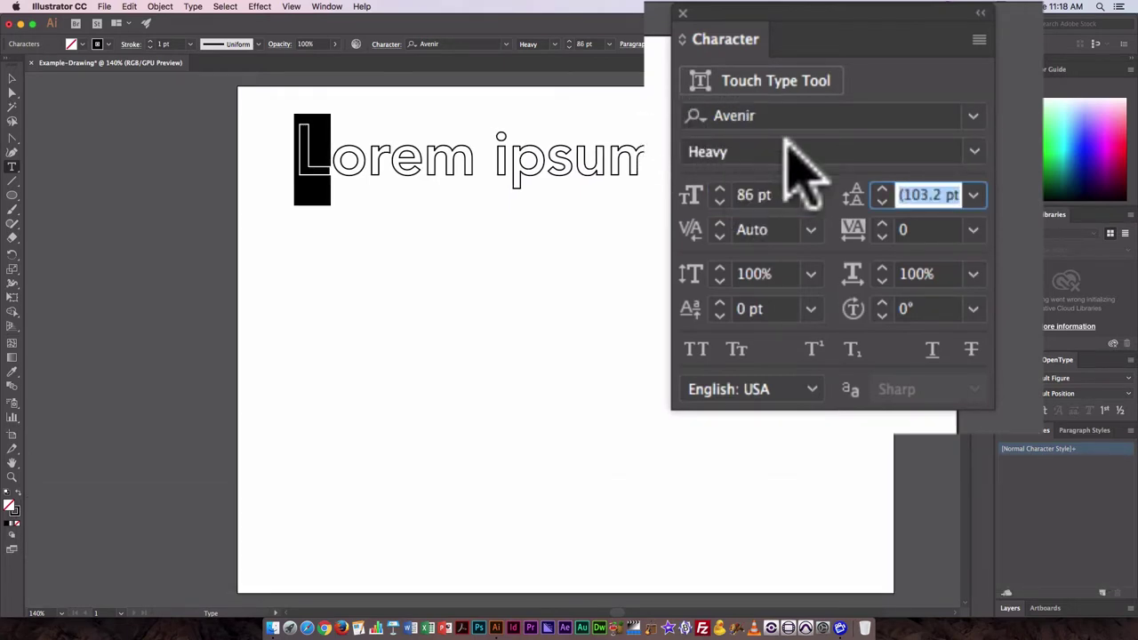
left_click_drag(719, 199, 719, 189)
Enlarge the L to 177 pt and shift its baseline down to -27 pt as a drop cap.
left_click(719, 189)
left_click(719, 189)
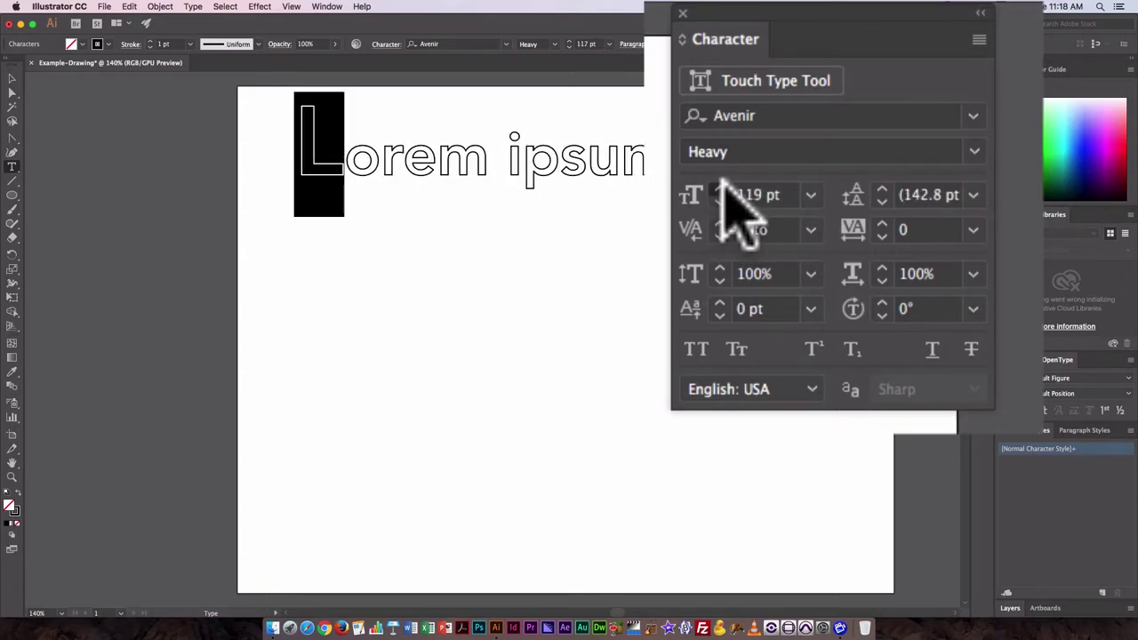
left_click(720, 188)
left_click(720, 188)
left_click(720, 188)
left_click(720, 188)
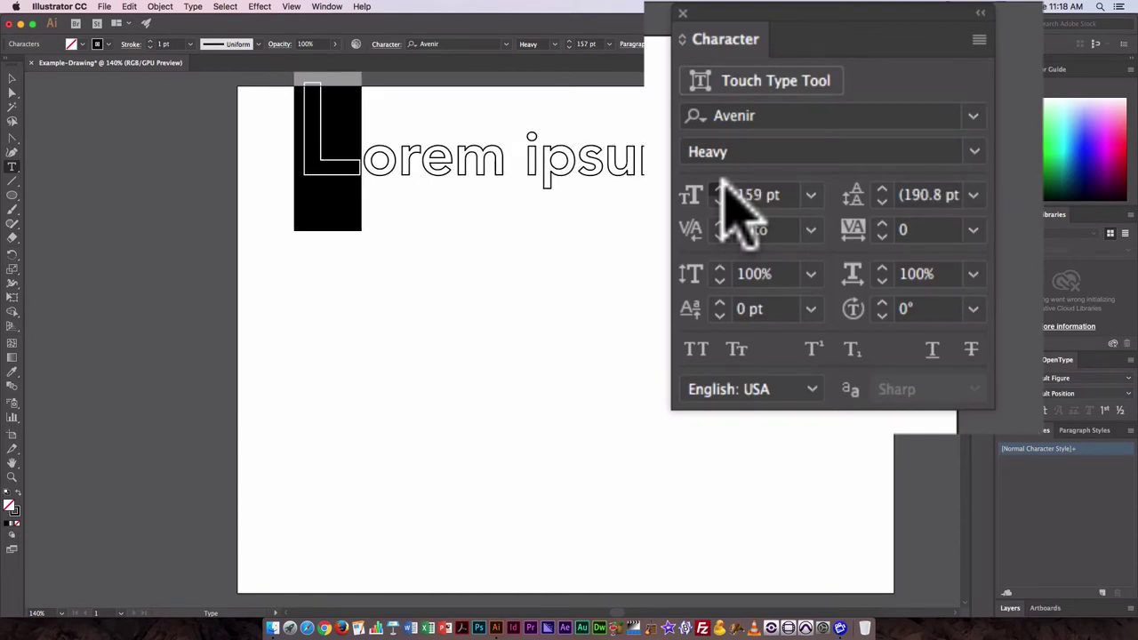
left_click(720, 189)
left_click(720, 188)
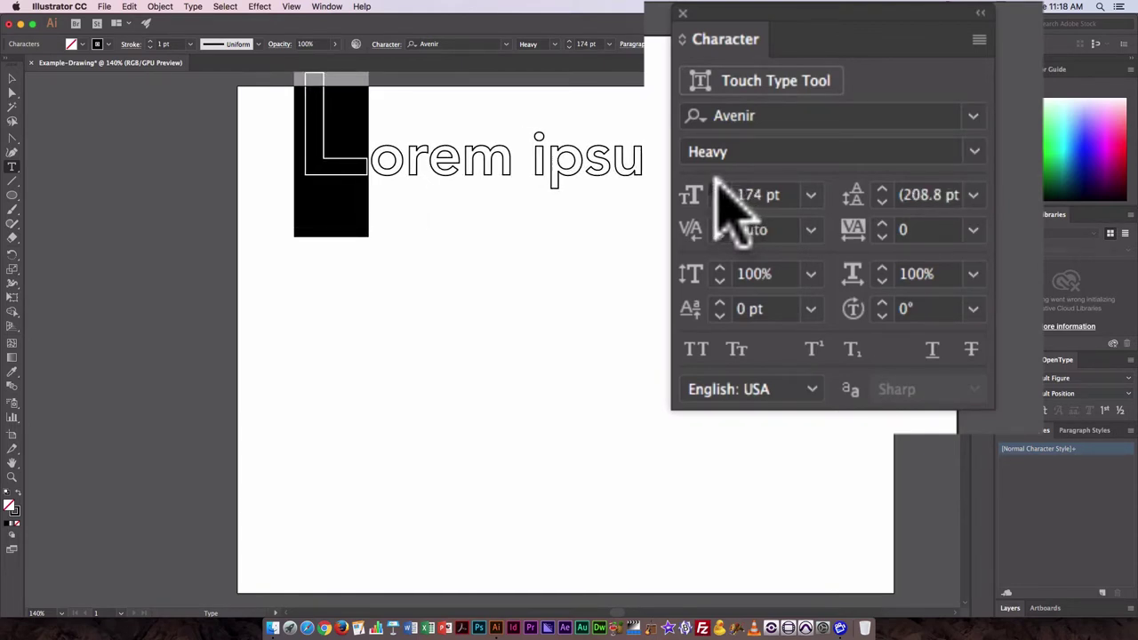
left_click(720, 188)
left_click(719, 189)
left_click(720, 188)
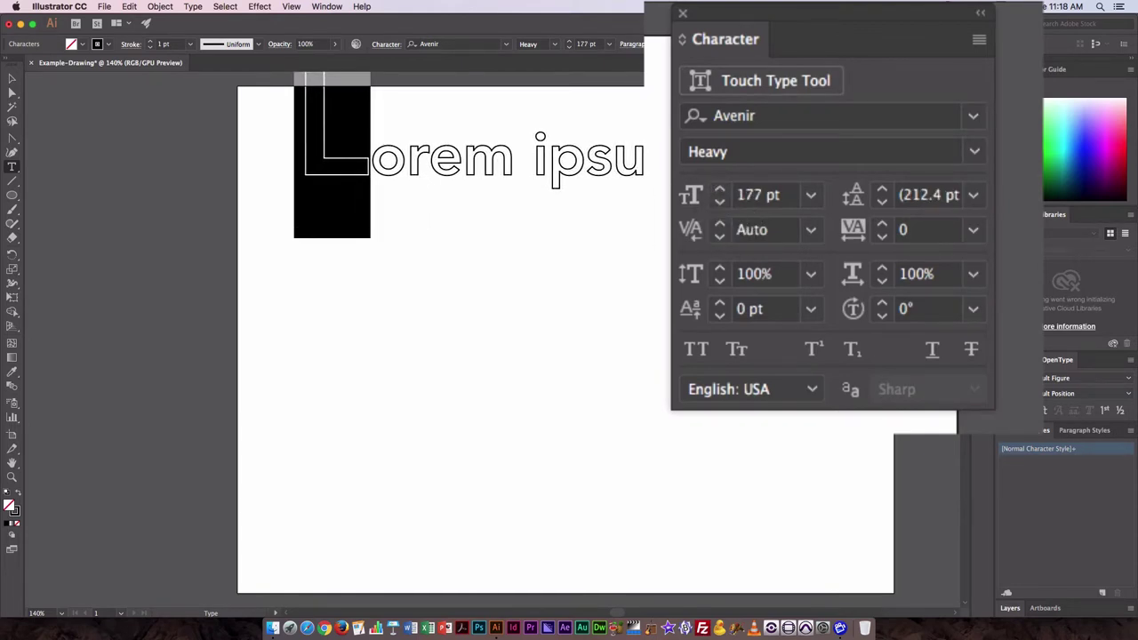
left_click(721, 313)
left_click(720, 313)
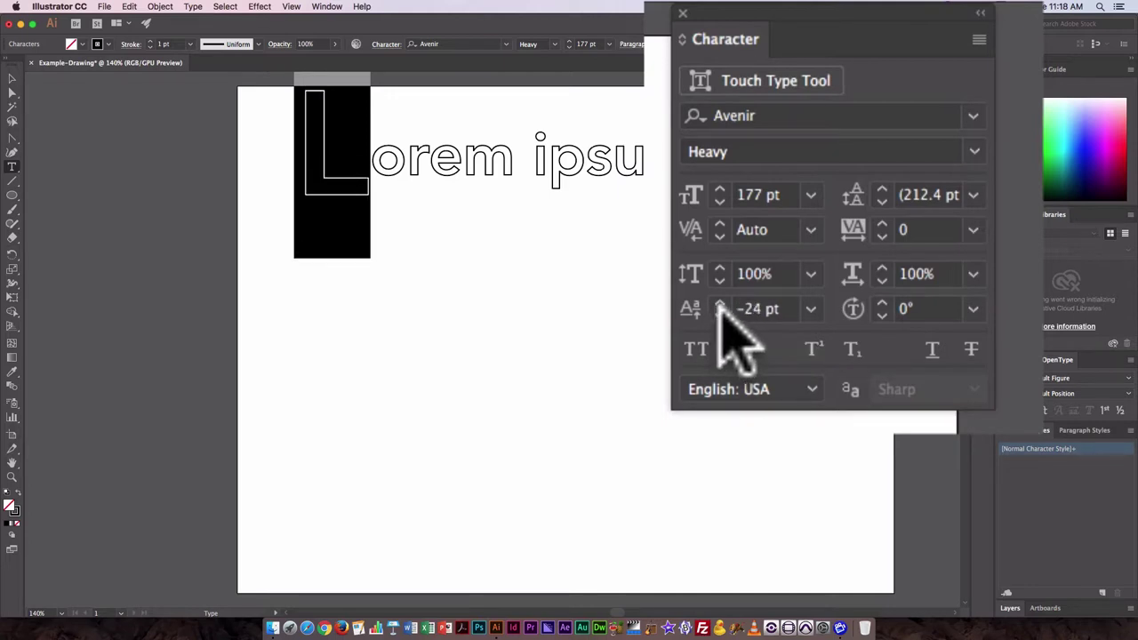
left_click(720, 311)
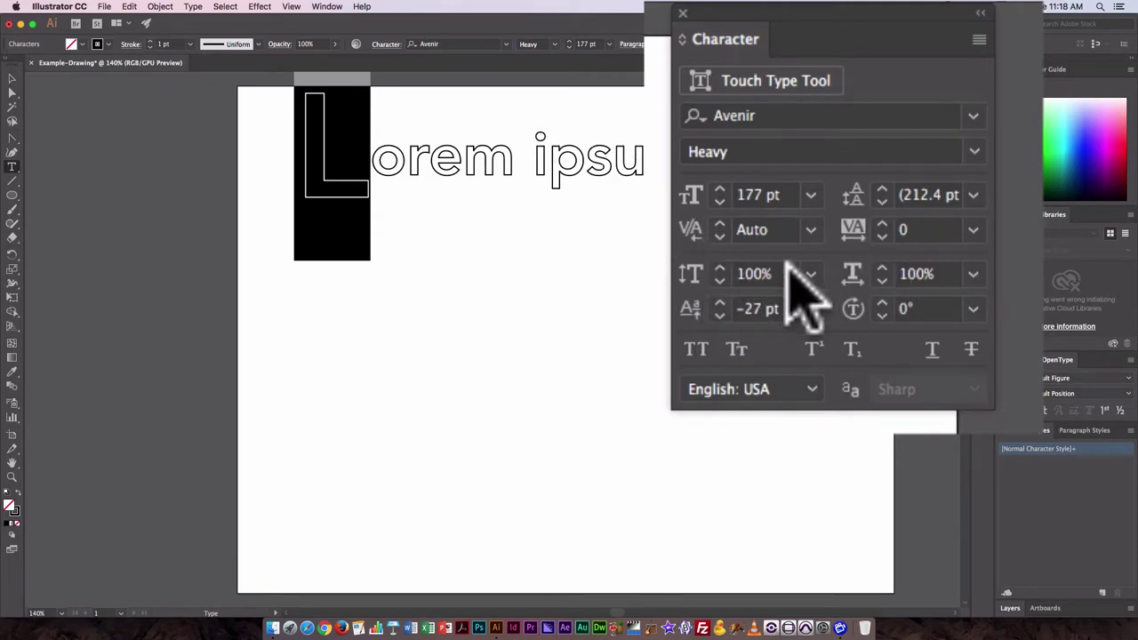
Scale the drop-cap L to 180% vertical and 188% horizontal in the Character panel.
left_click(721, 268)
left_click(721, 269)
left_click(720, 268)
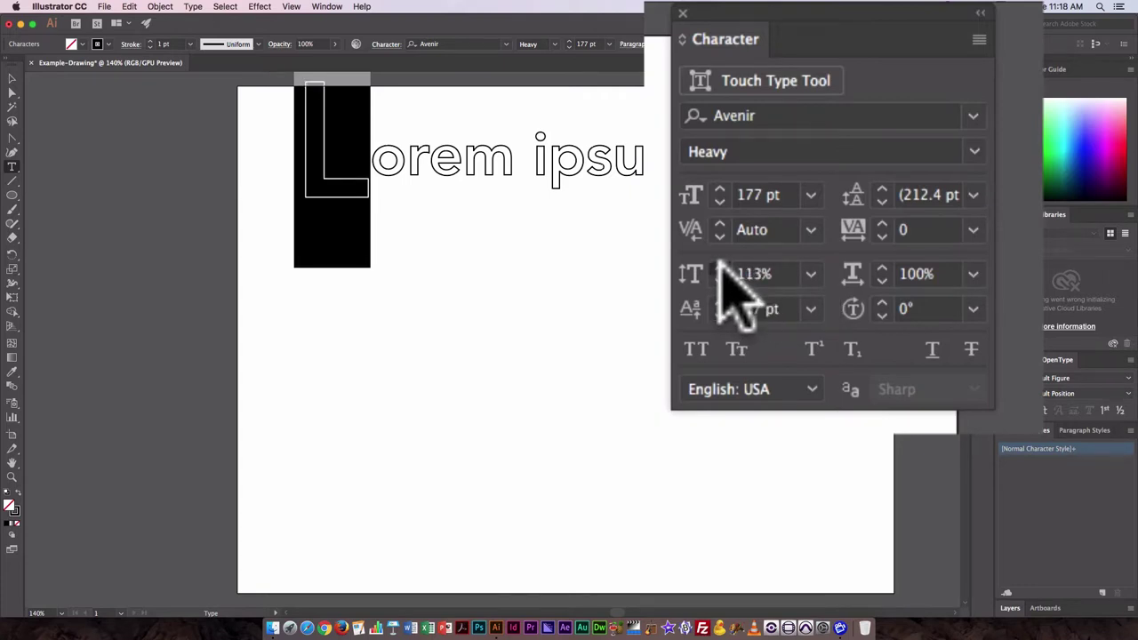
left_click(721, 269)
left_click(720, 269)
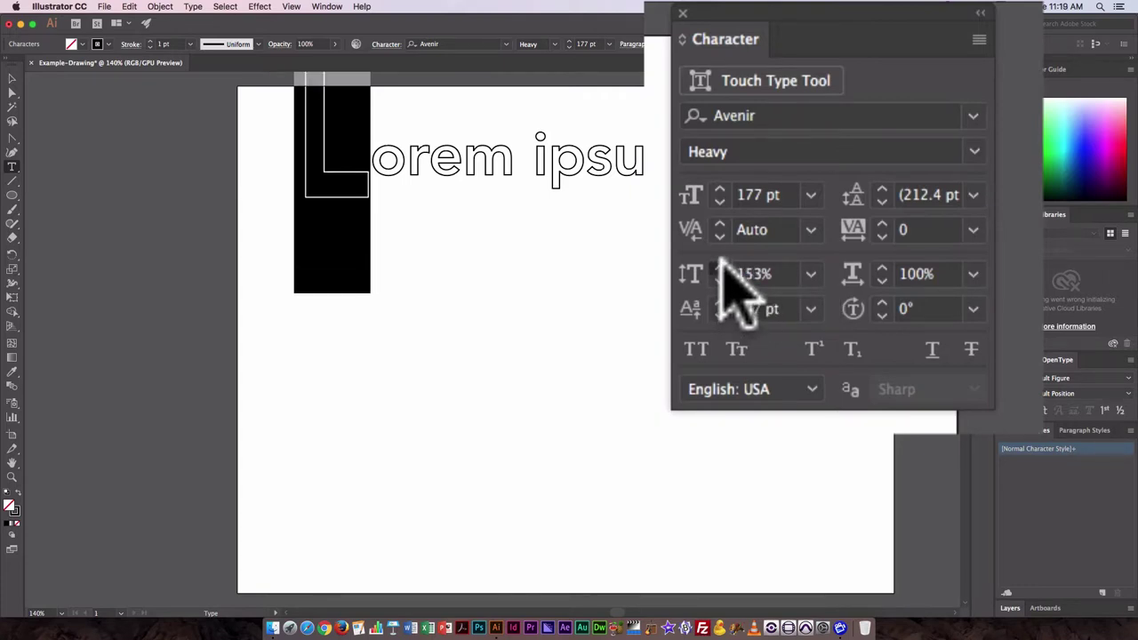
left_click(720, 269)
scroll(394, 254, "down", 3)
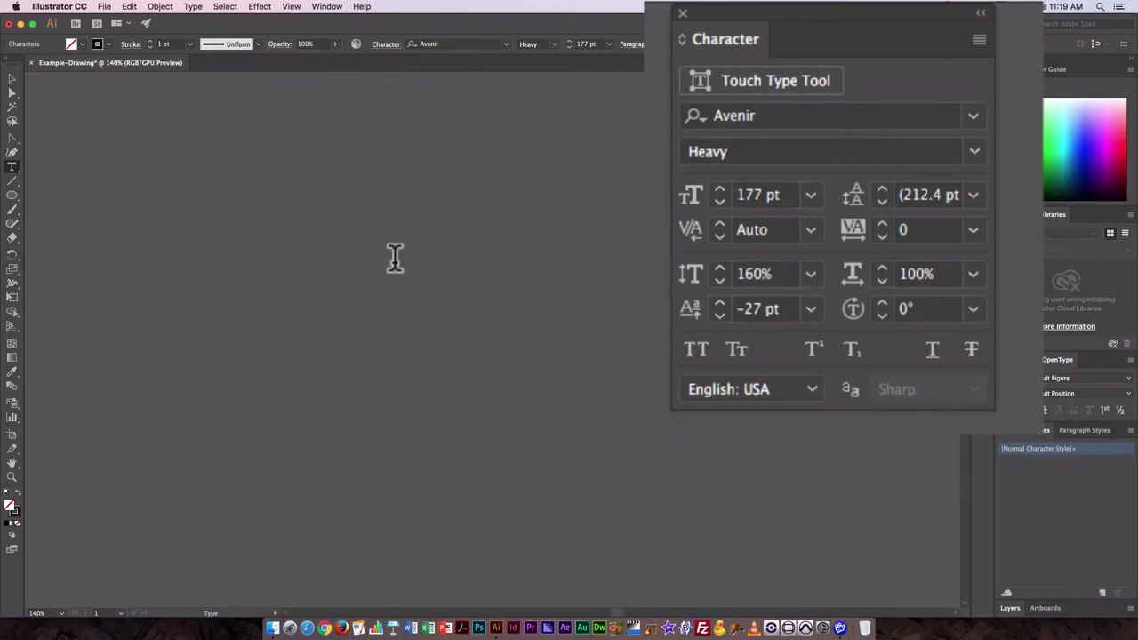
scroll(394, 258, "up", 5)
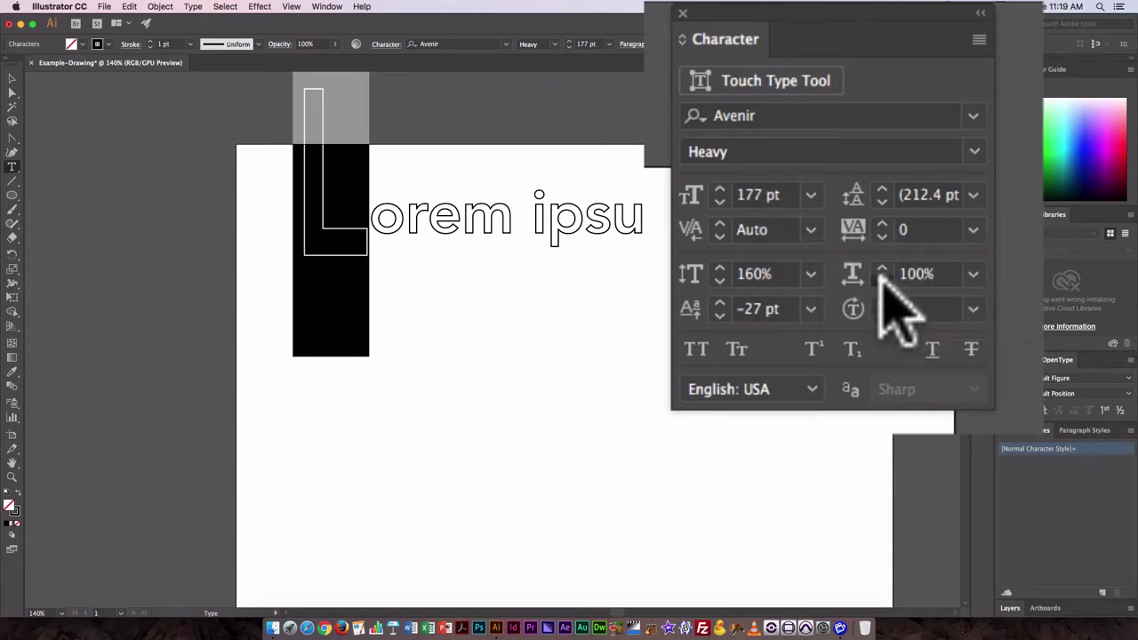
scroll(880, 276, "down", 20)
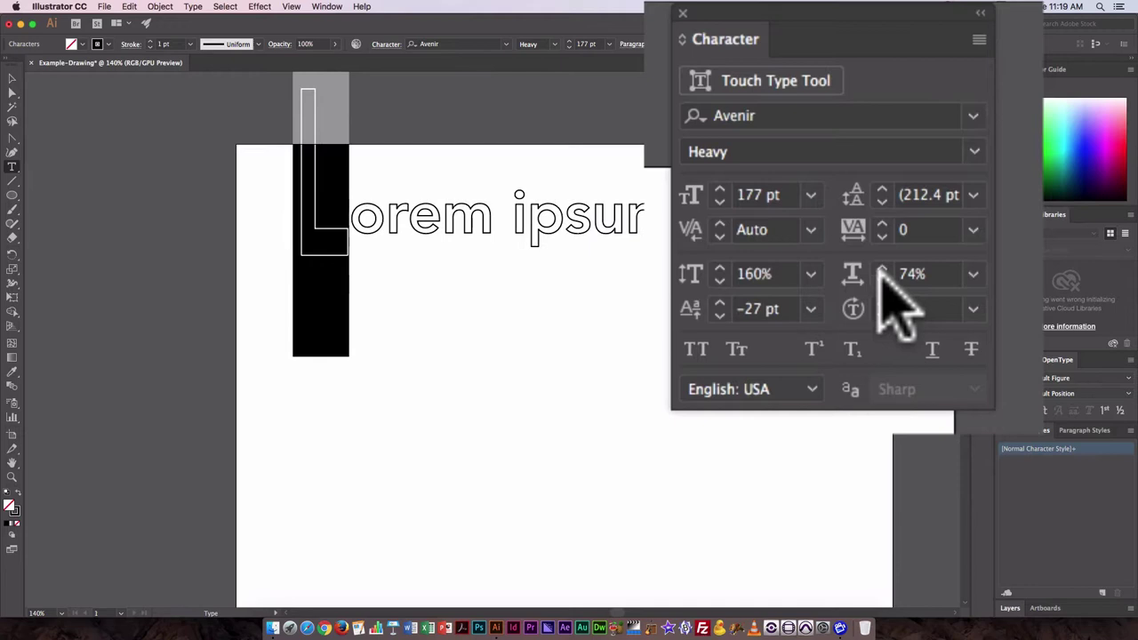
scroll(881, 271, "down", 7)
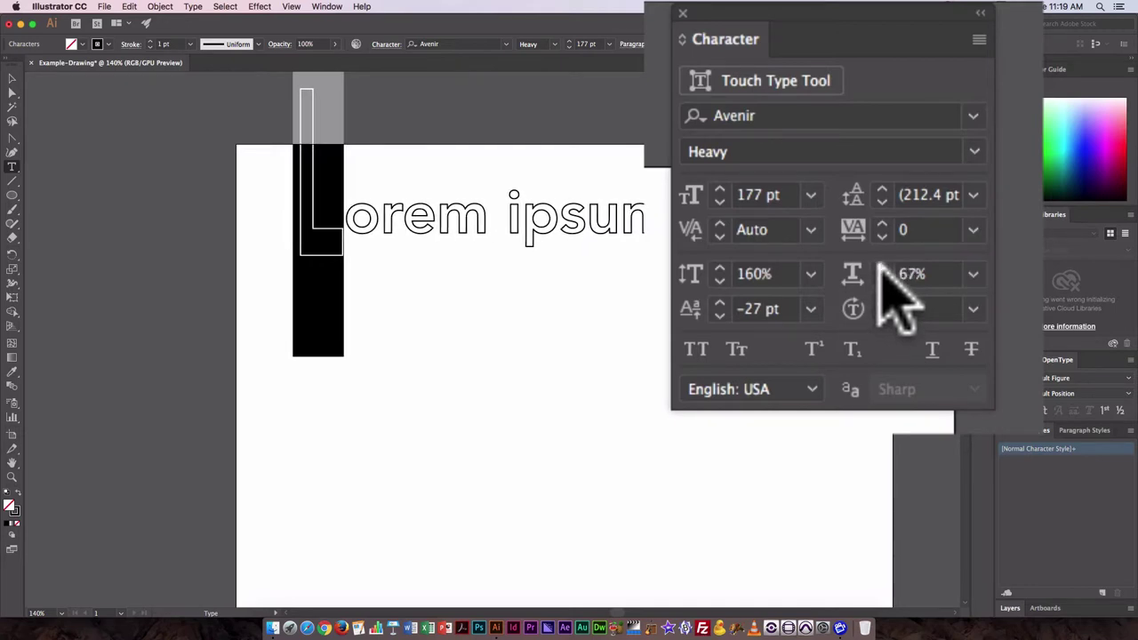
scroll(881, 269, "up", 1)
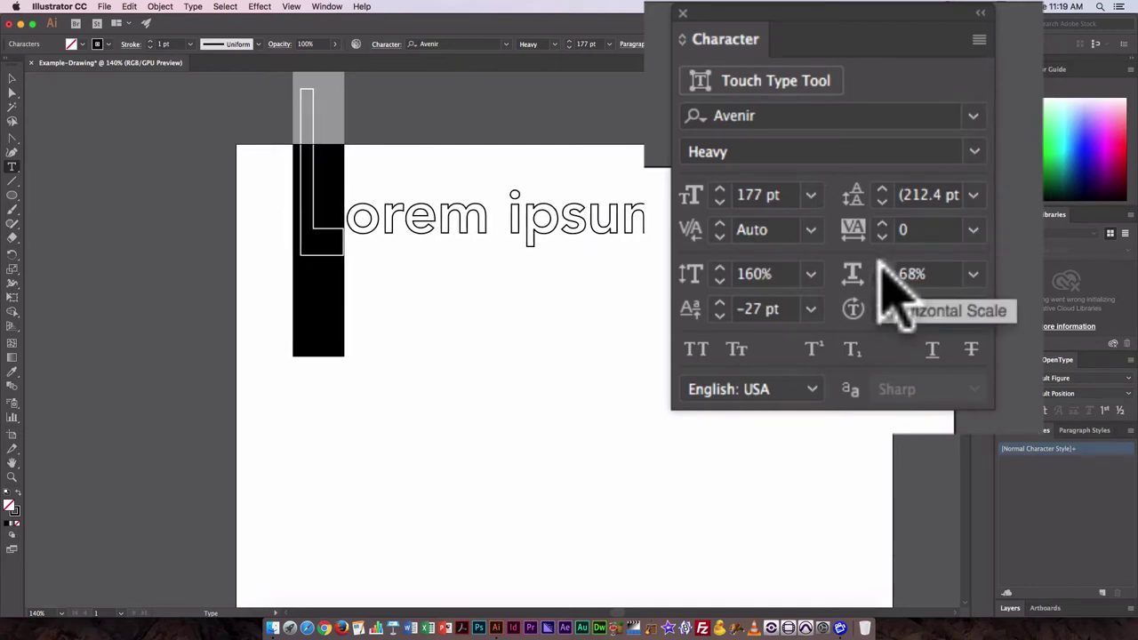
scroll(882, 276, "up", 20)
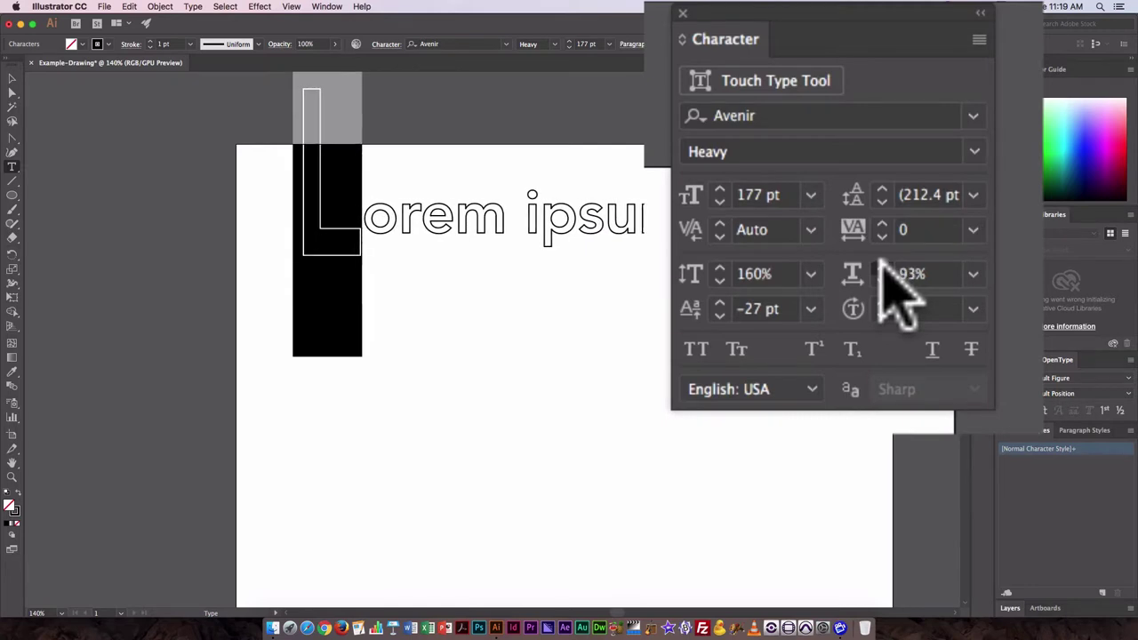
scroll(898, 293, "up", 20)
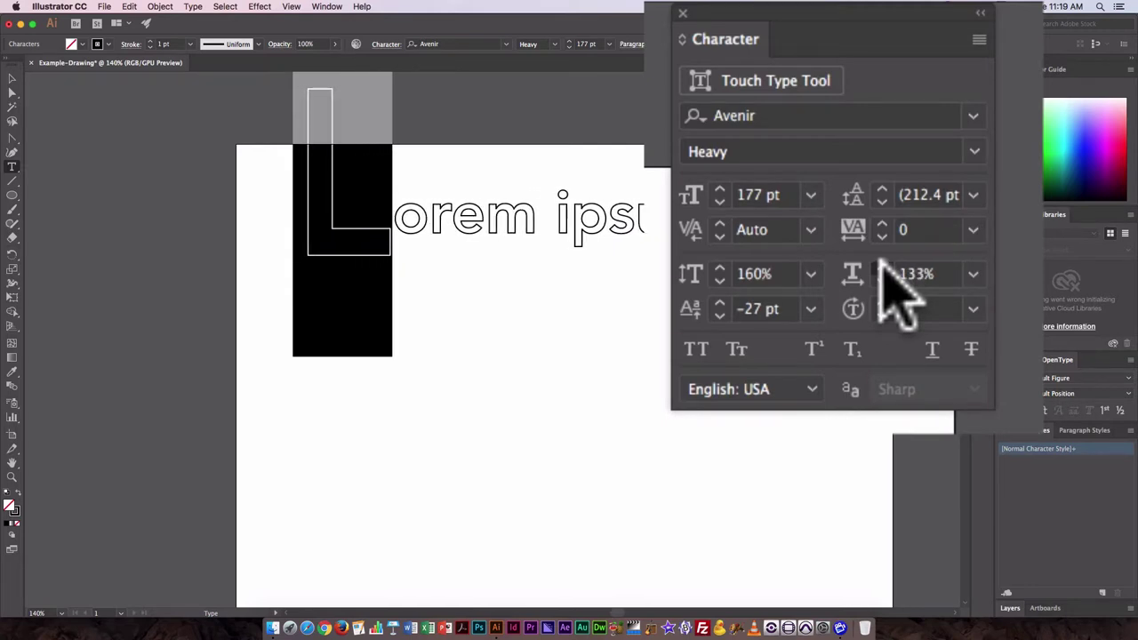
scroll(898, 293, "up", 20)
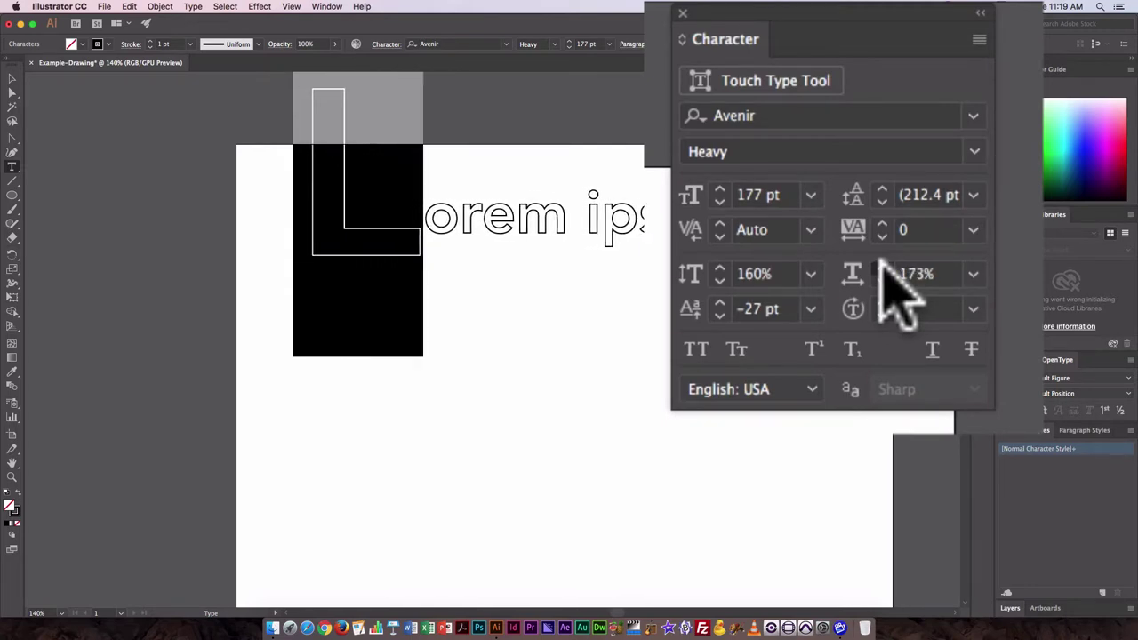
scroll(889, 283, "up", 15)
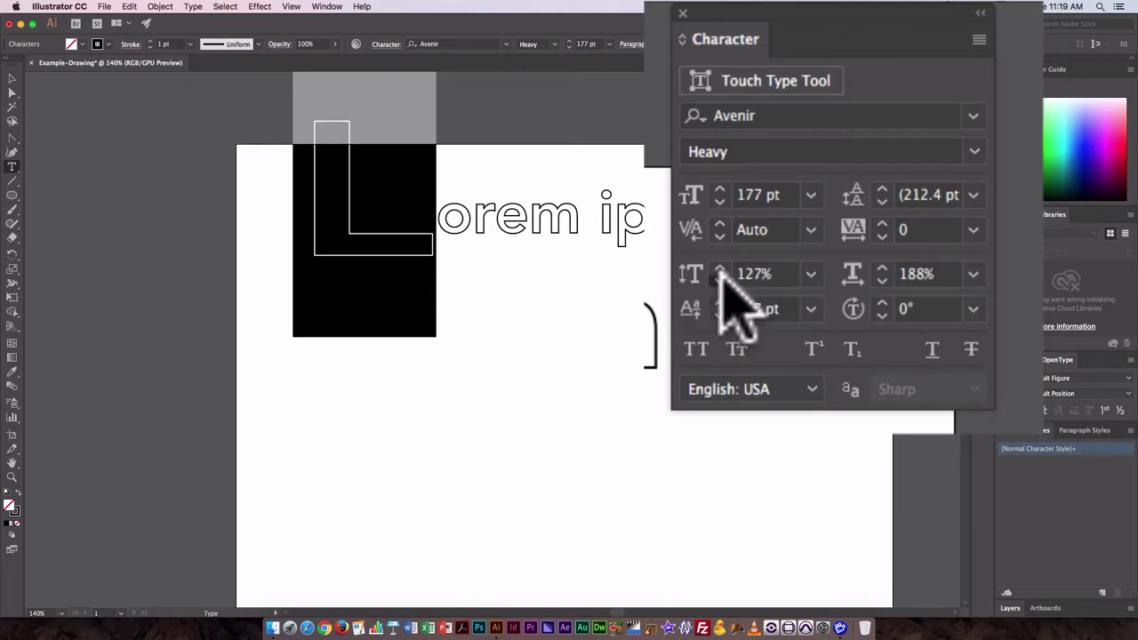
scroll(725, 271, "down", 20)
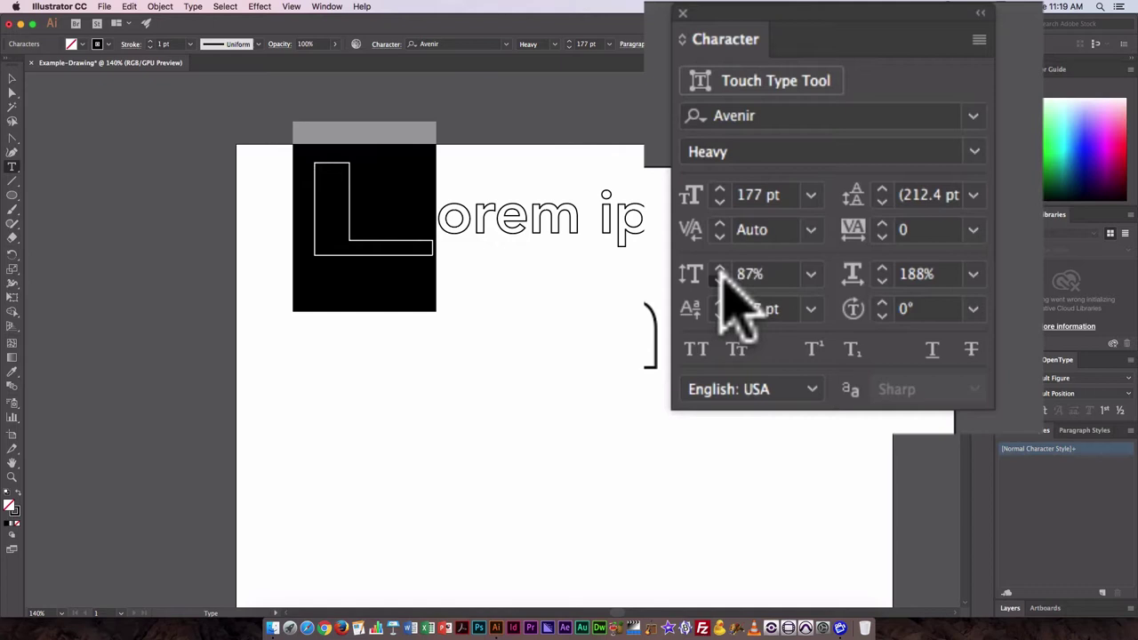
scroll(720, 272, "down", 20)
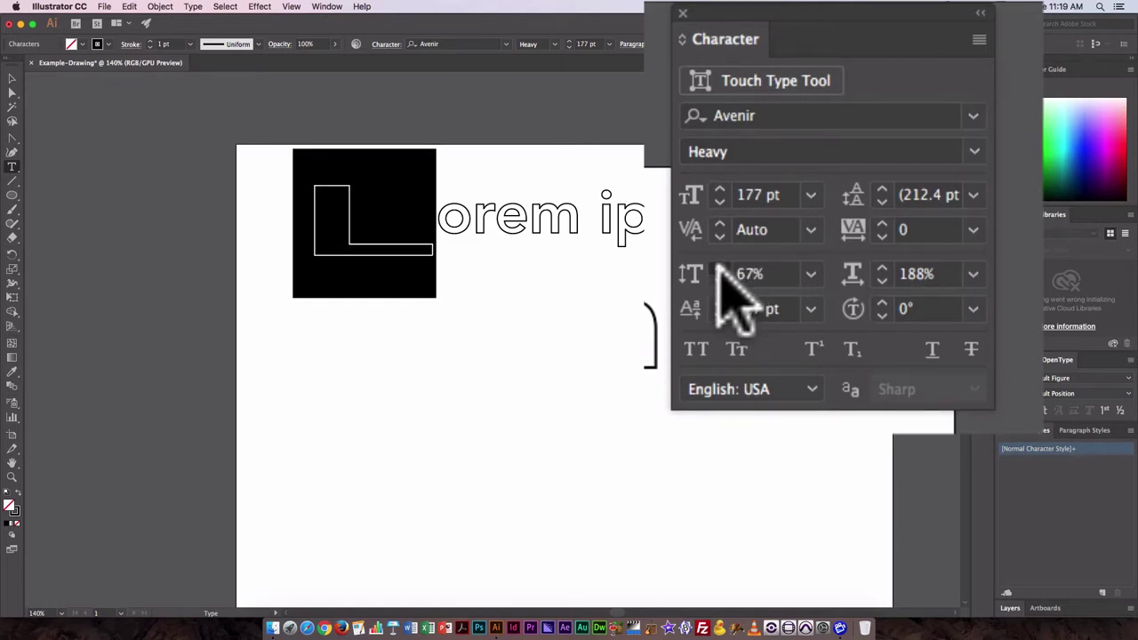
scroll(722, 271, "up", 20)
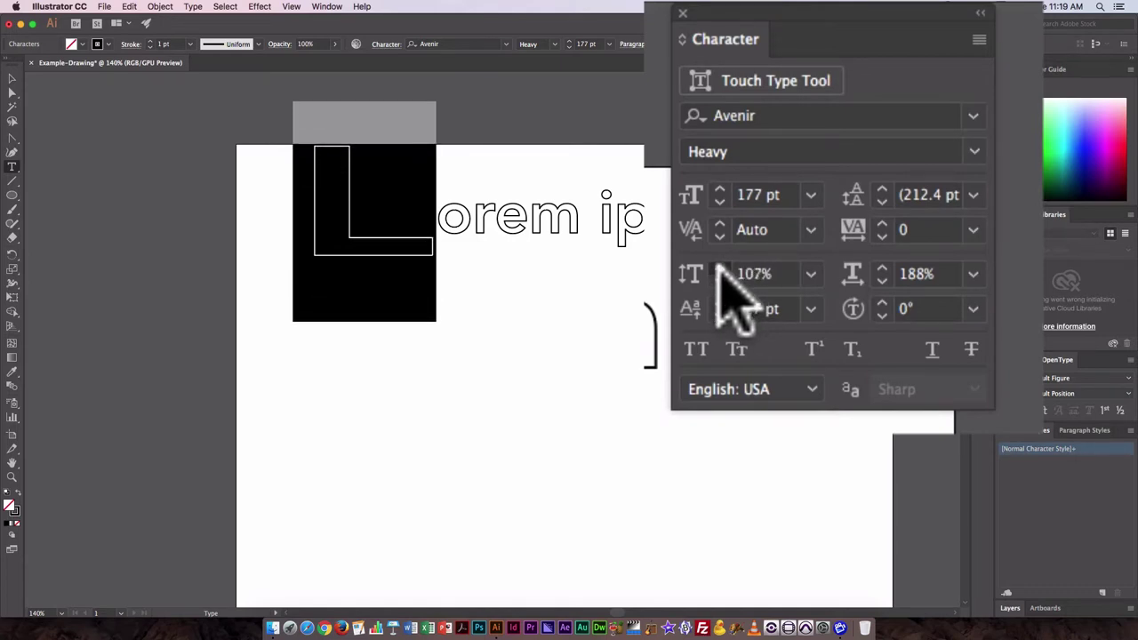
scroll(722, 272, "up", 20)
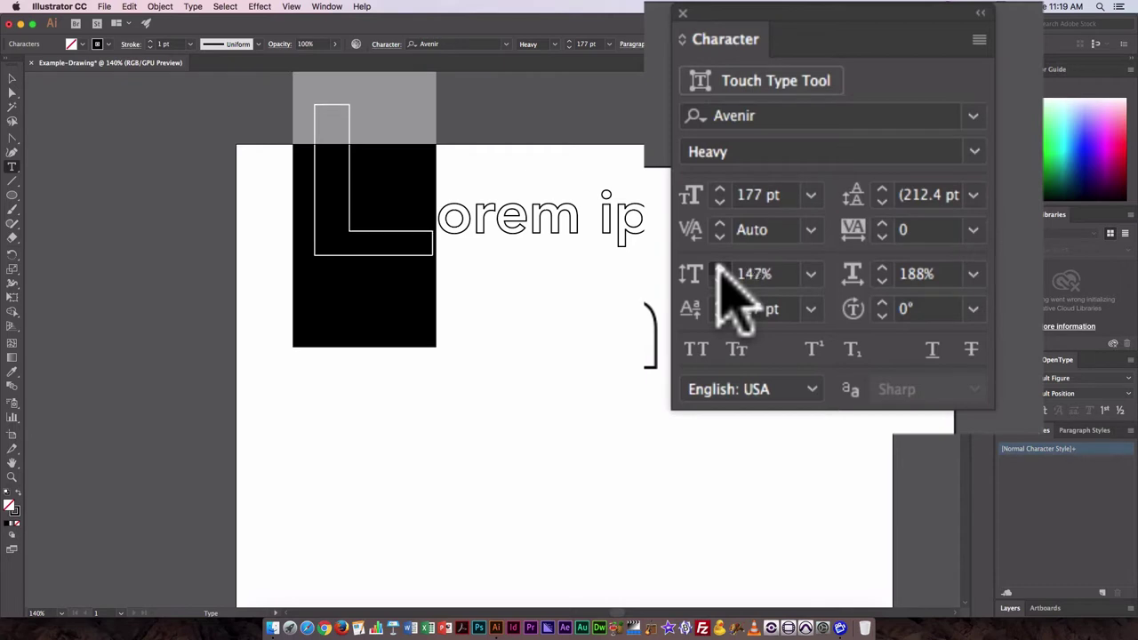
scroll(722, 283, "up", 3)
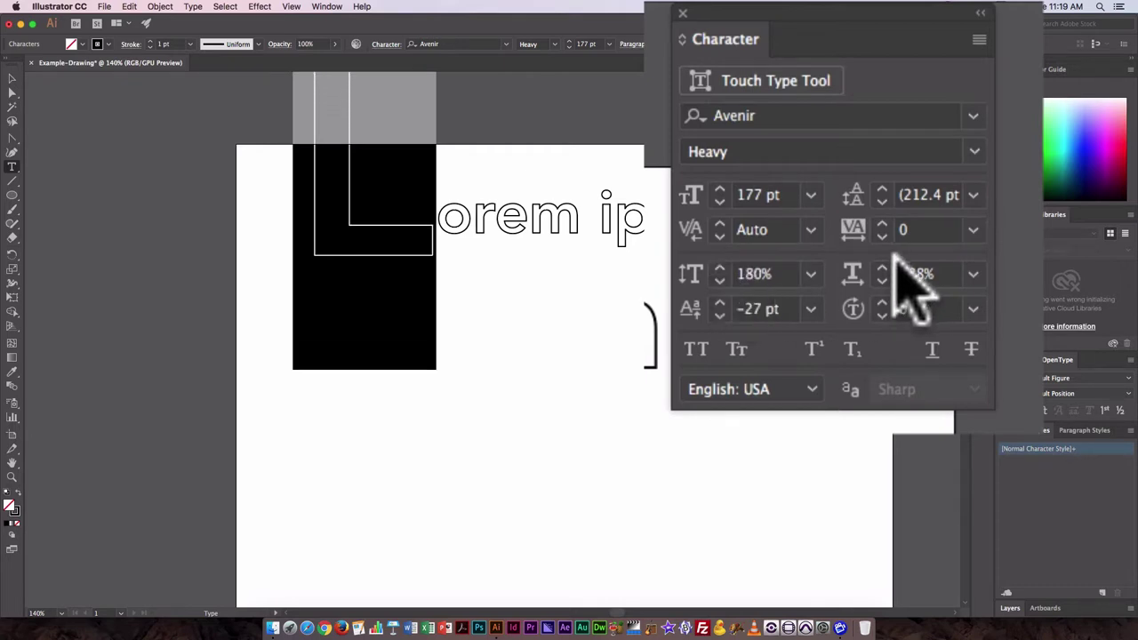
Return the L's horizontal scale to 100% and lower its baseline shift to -64 pt.
left_click(925, 276)
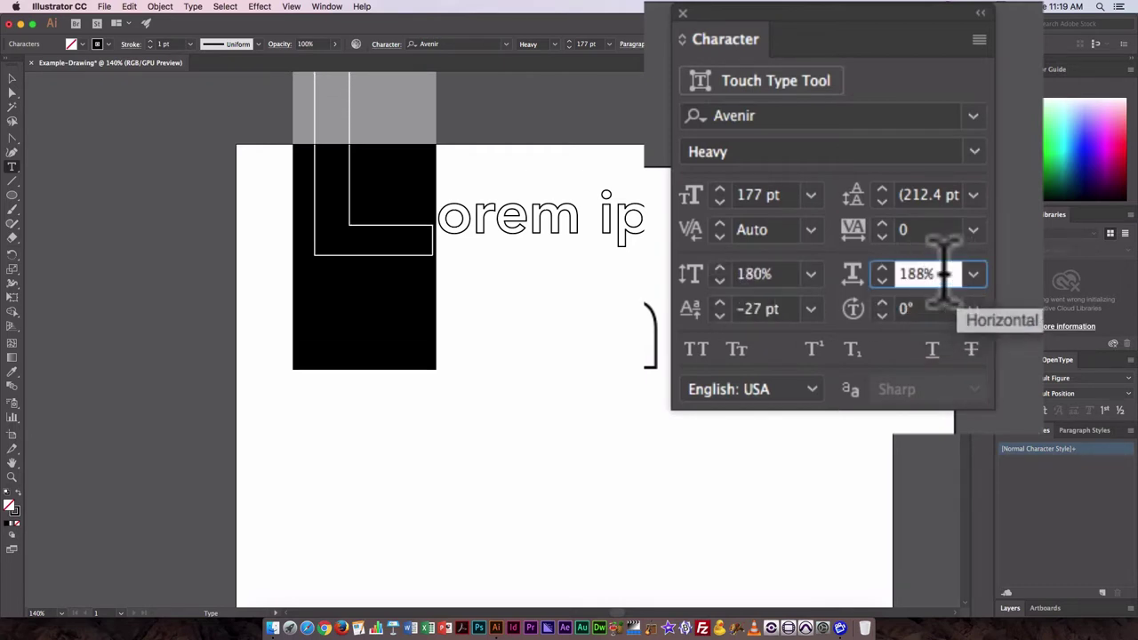
double_click(925, 275)
type("100")
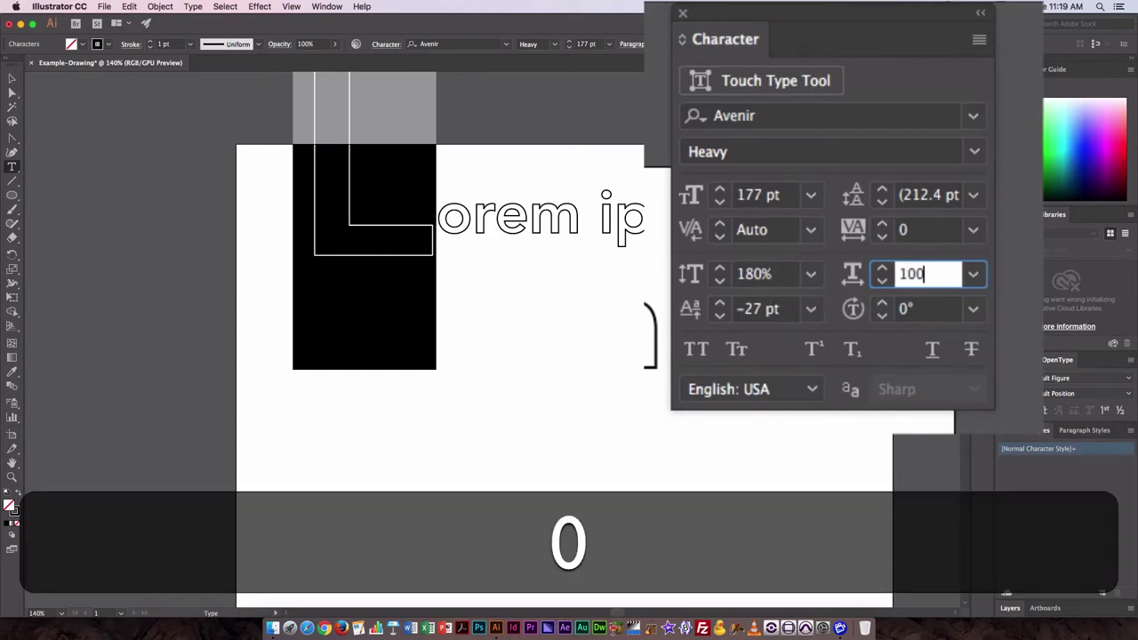
key("Return")
scroll(585, 477, "up", 3)
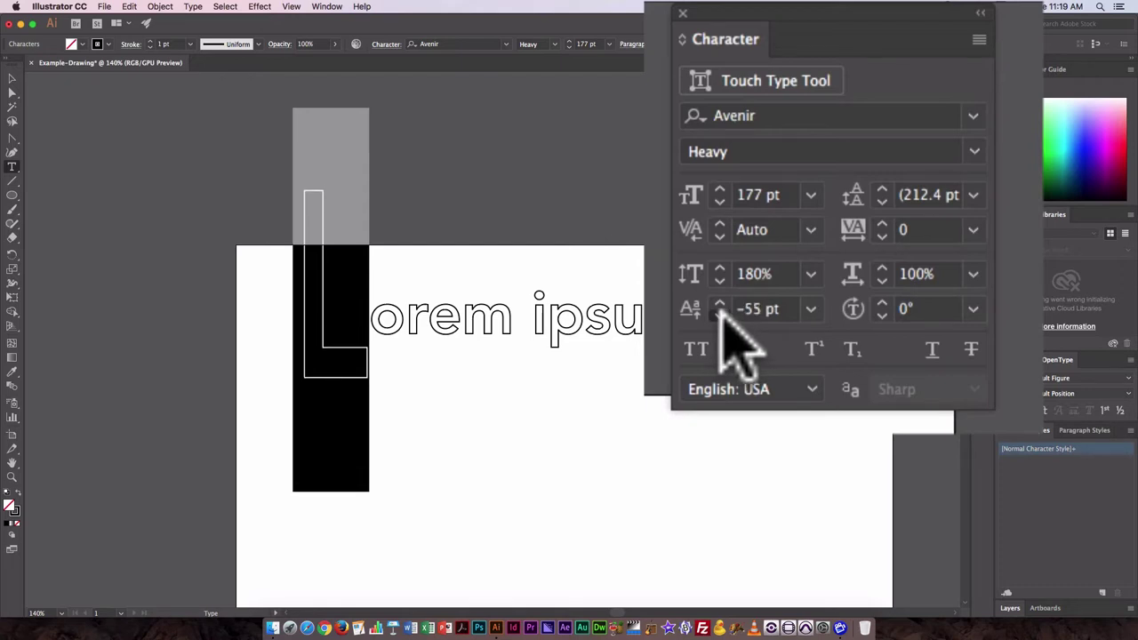
left_click(720, 314)
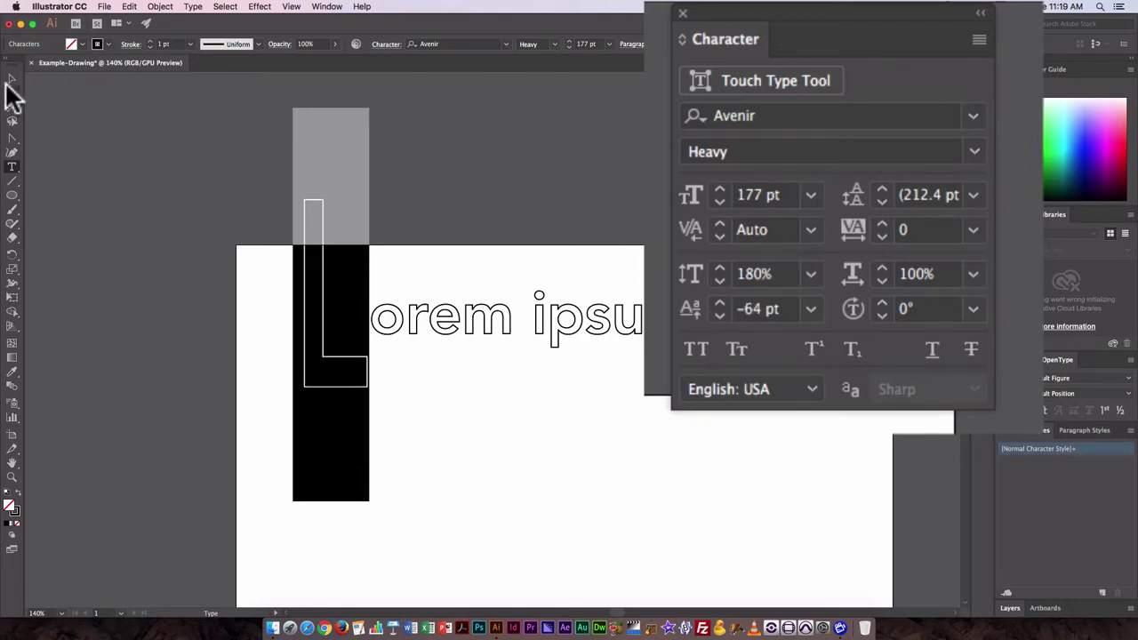
Move the Lorem ipsum text down and right, then select the letters after the L.
left_click(12, 81)
left_click_drag(435, 331, 476, 411)
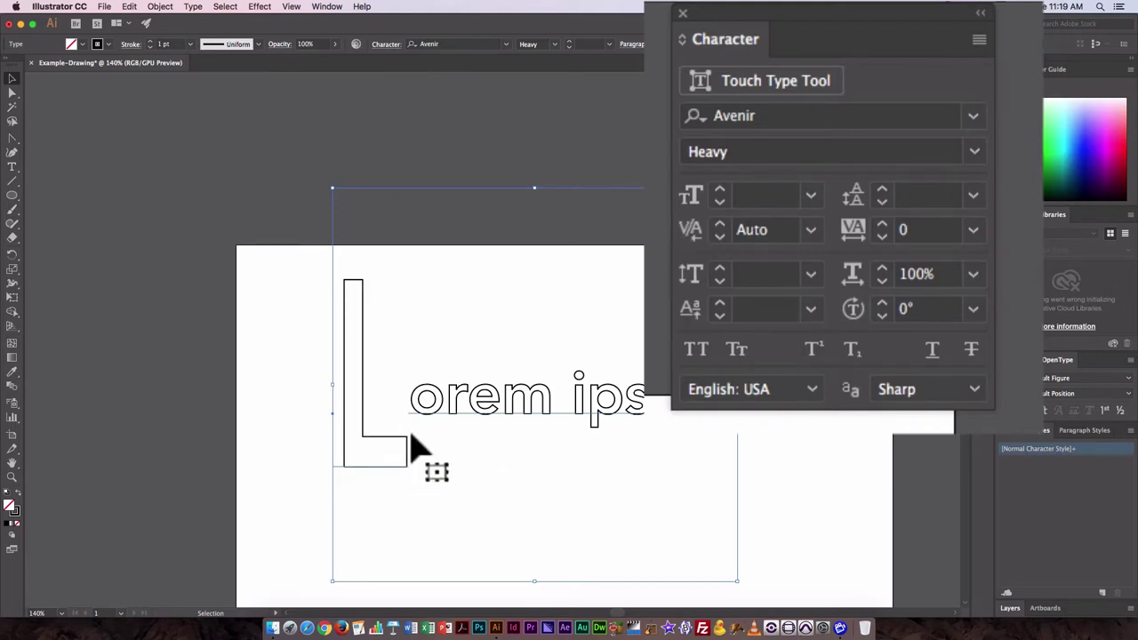
left_click(12, 169)
left_click_drag(411, 400, 690, 406)
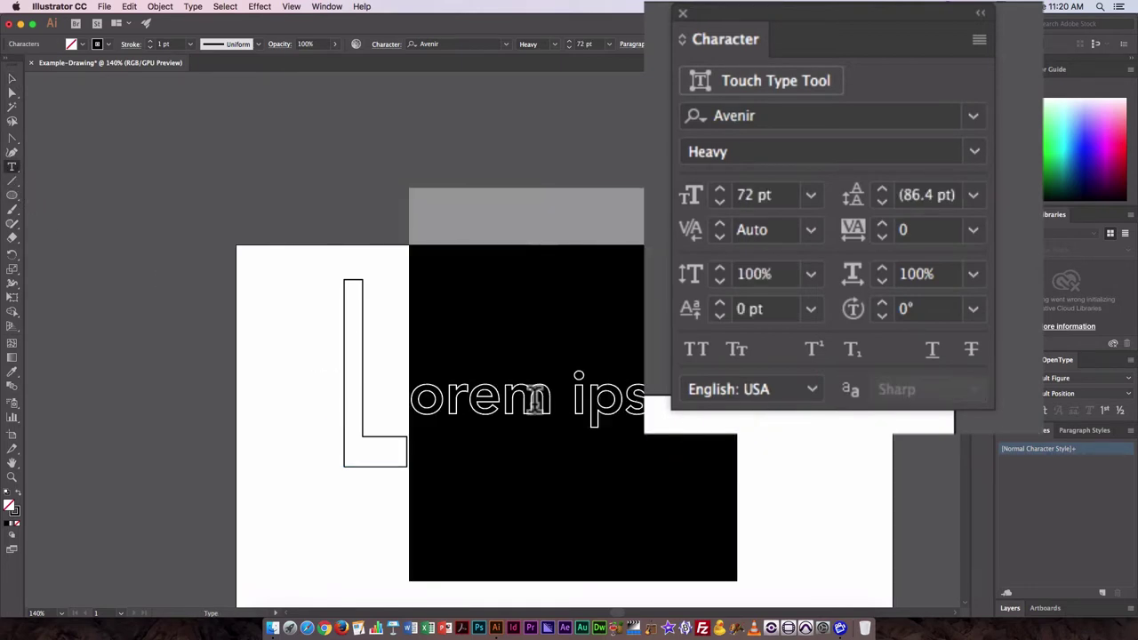
Kern the gap between the L and o to -259, tucking 'orem' under the L.
left_click(418, 383)
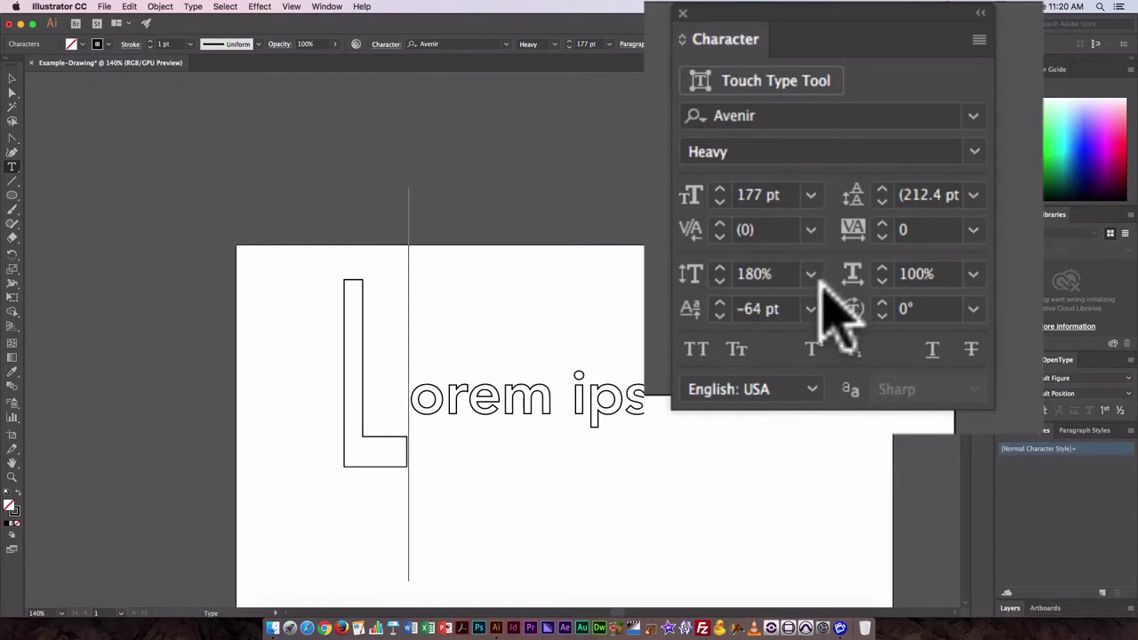
left_click(721, 235)
left_click(721, 235)
left_click(719, 229)
left_click(718, 230)
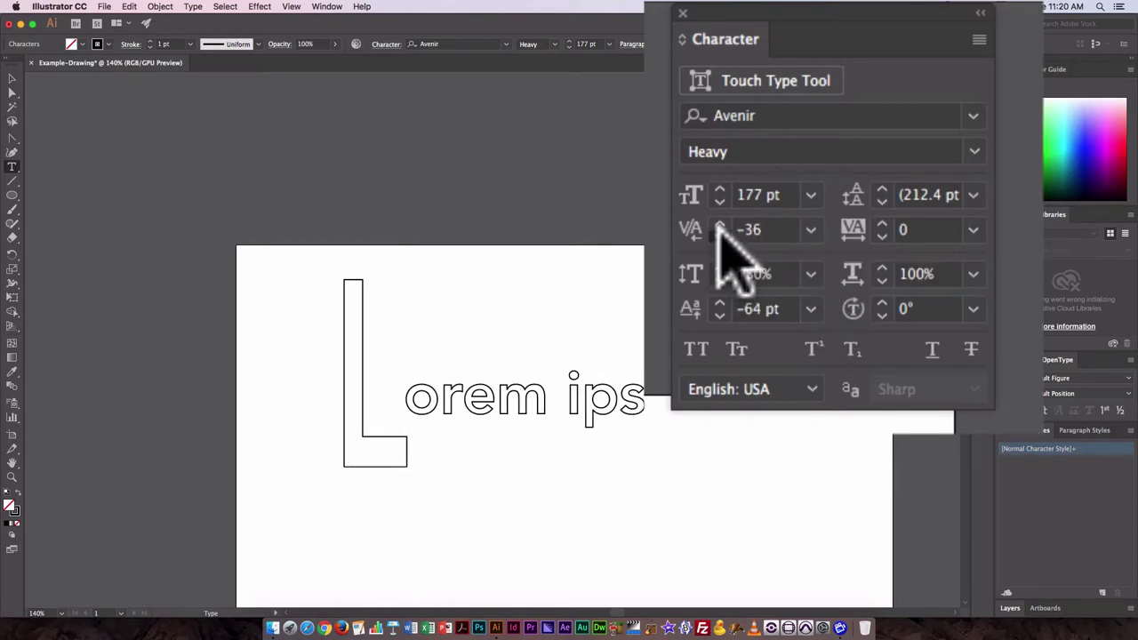
left_click(719, 229)
left_click(718, 230)
left_click(719, 229)
left_click(719, 230)
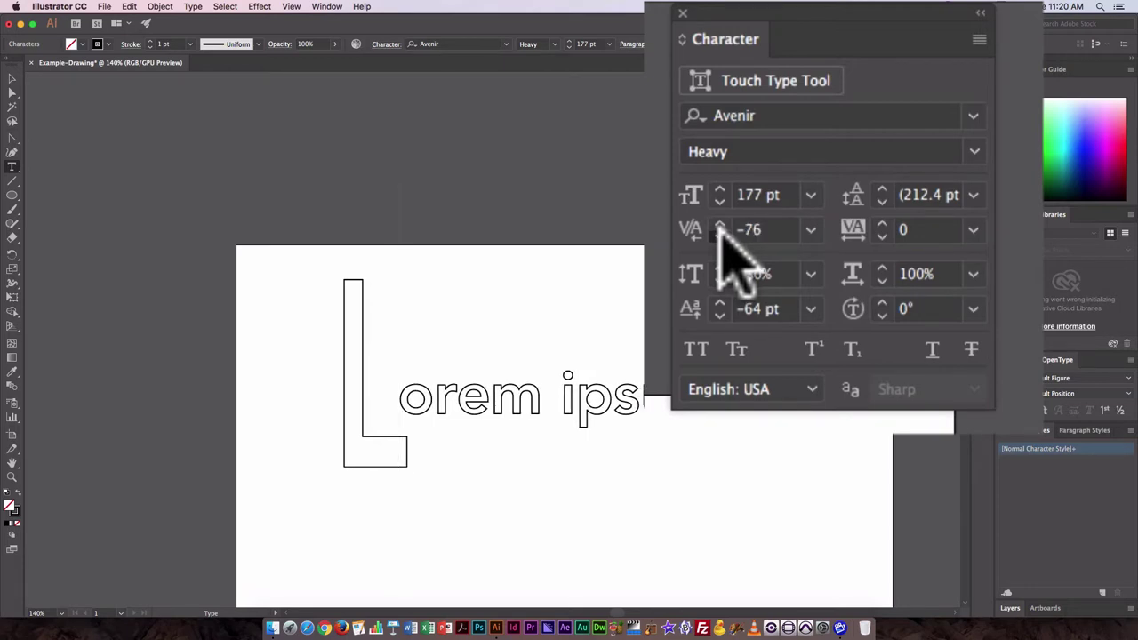
left_click(719, 229)
left_click(719, 230)
left_click(720, 233)
left_click(722, 233)
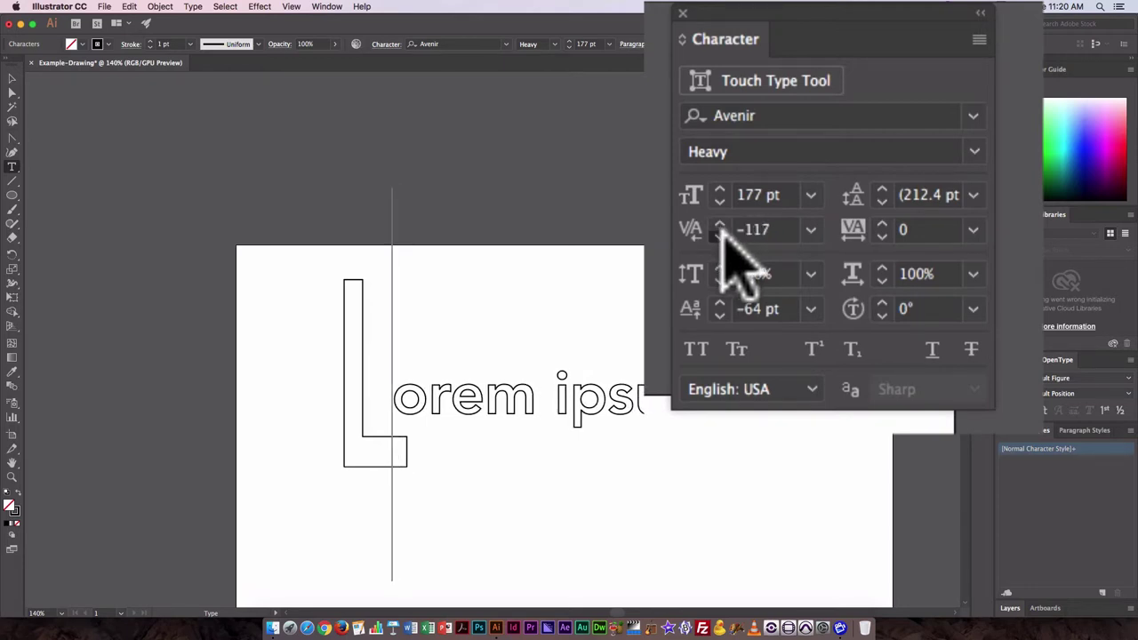
left_click(724, 233)
left_click(725, 235)
left_click(723, 235)
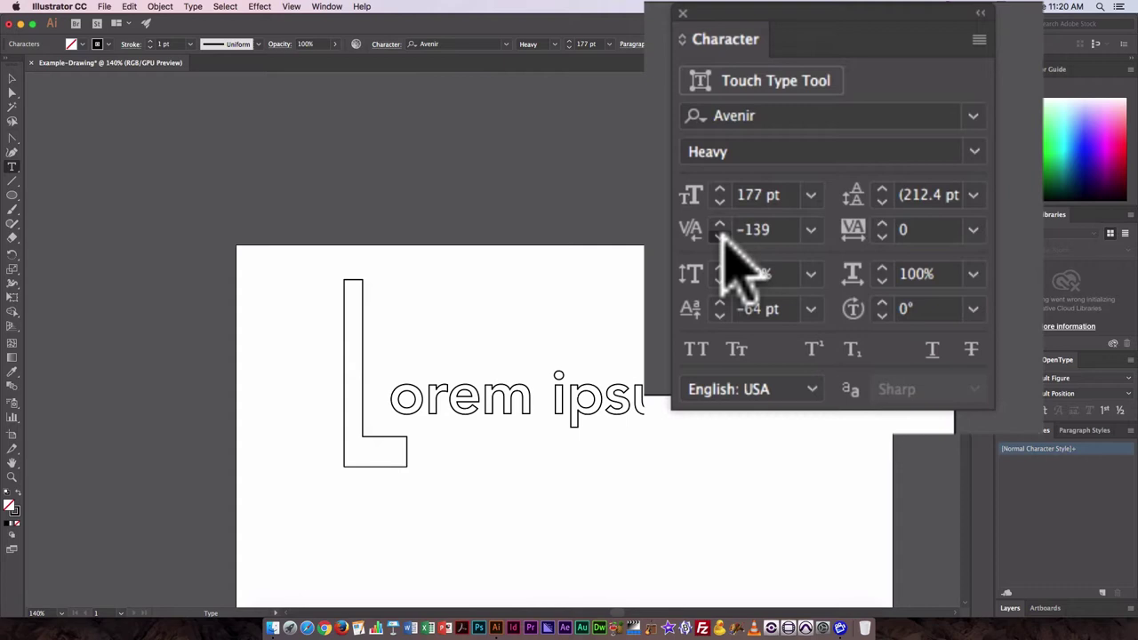
left_click(723, 235)
left_click(720, 237)
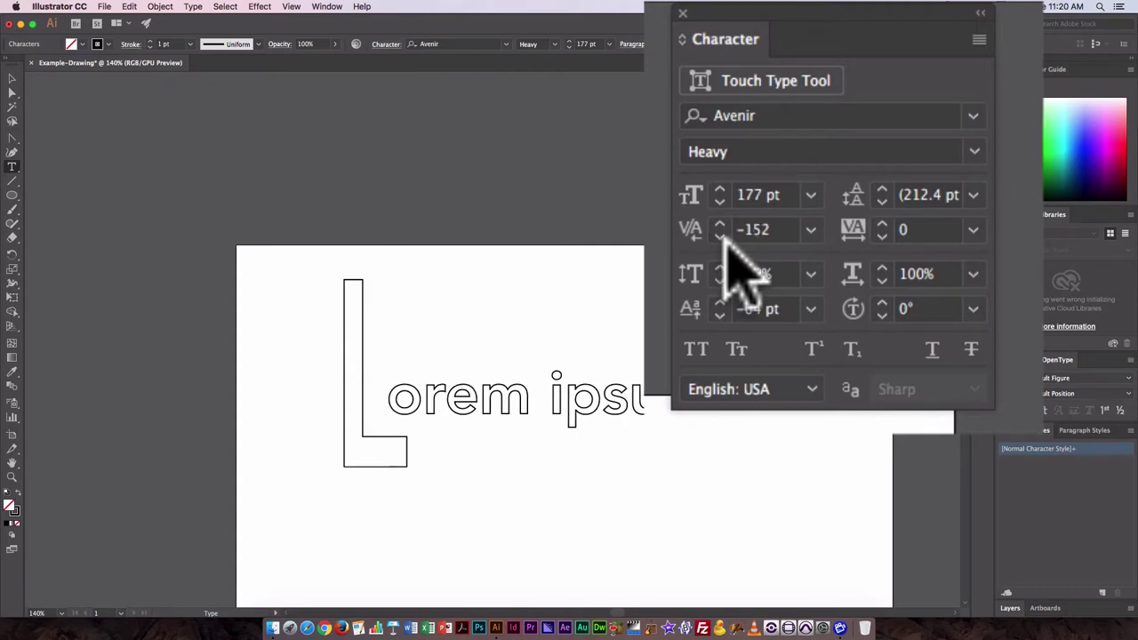
left_click(720, 235)
left_click(719, 236)
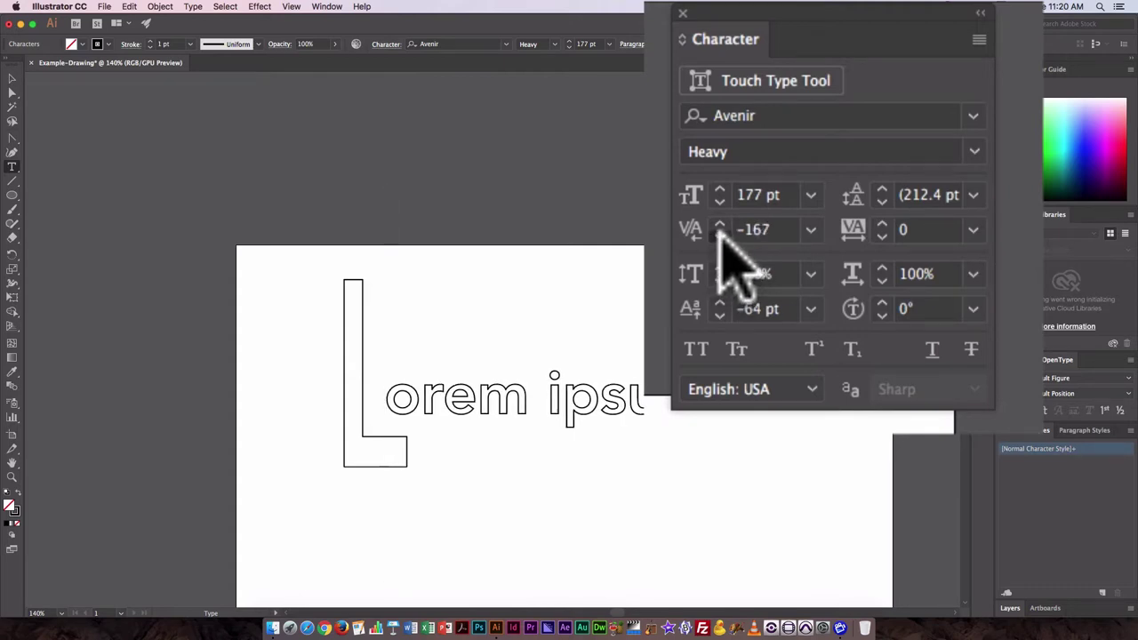
left_click(720, 237)
left_click(721, 236)
left_click(720, 235)
left_click(721, 236)
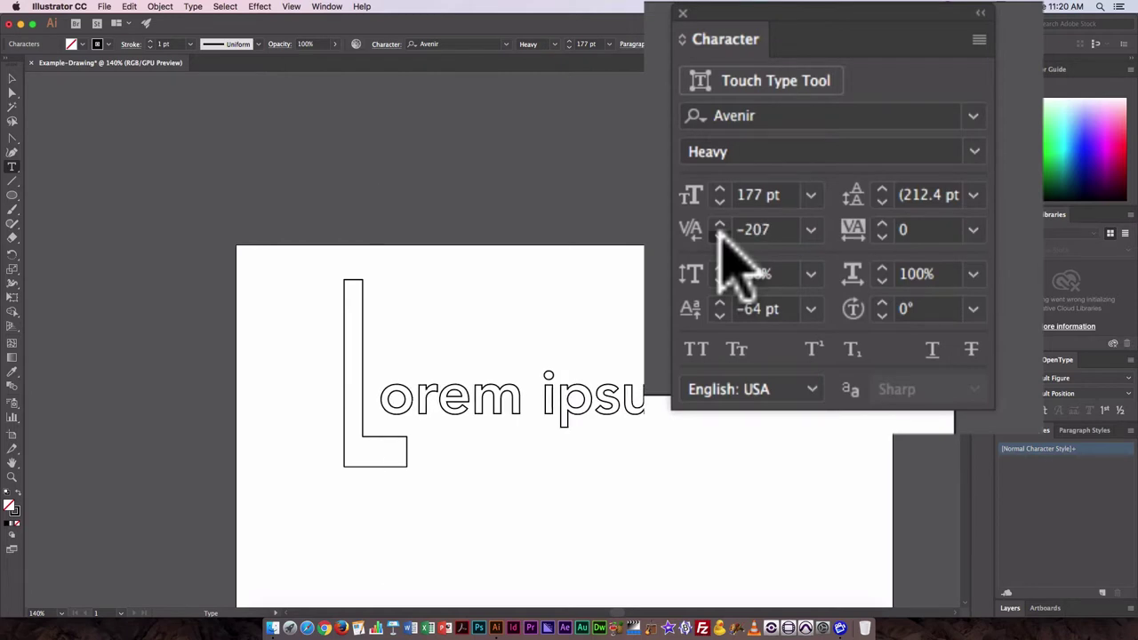
left_click(720, 236)
left_click(720, 236)
left_click(720, 236)
left_click(720, 235)
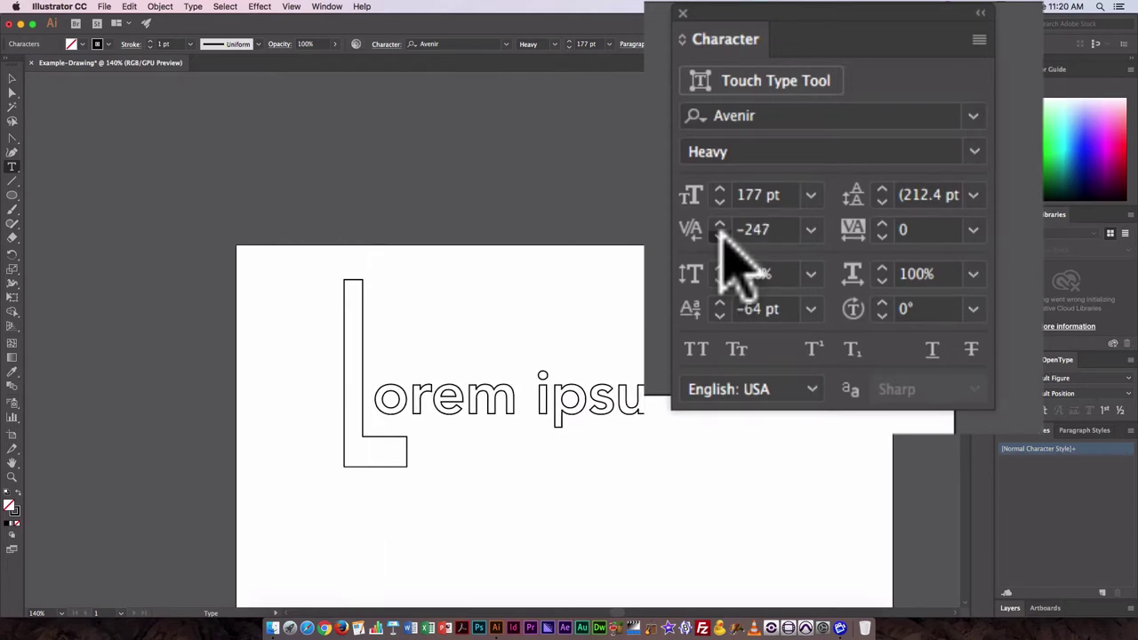
left_click(721, 236)
left_click(721, 236)
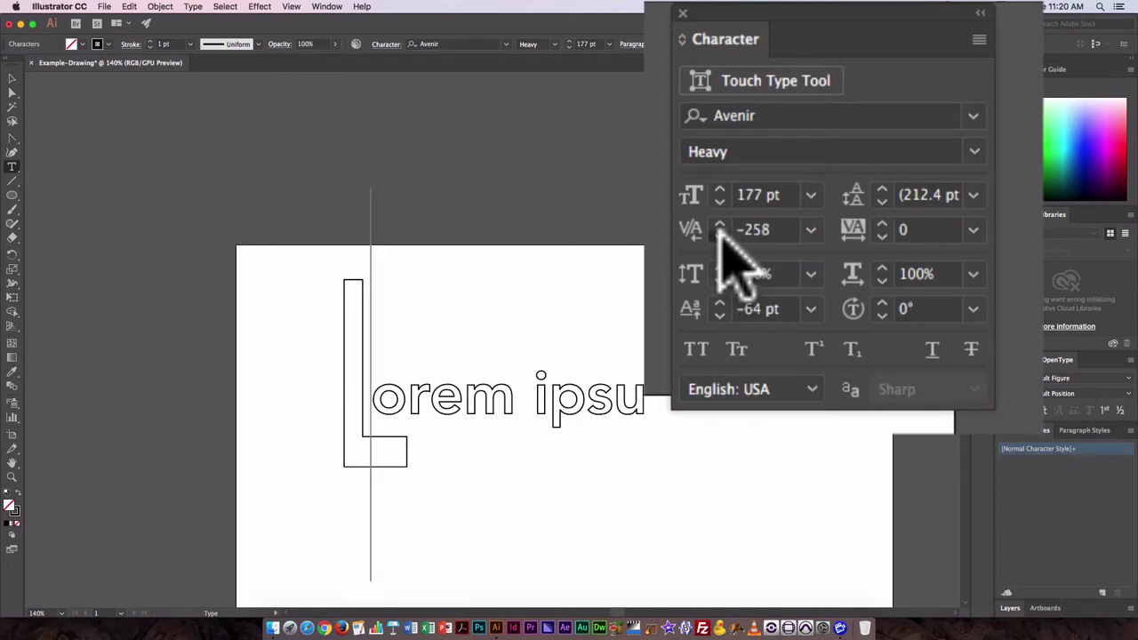
left_click(721, 236)
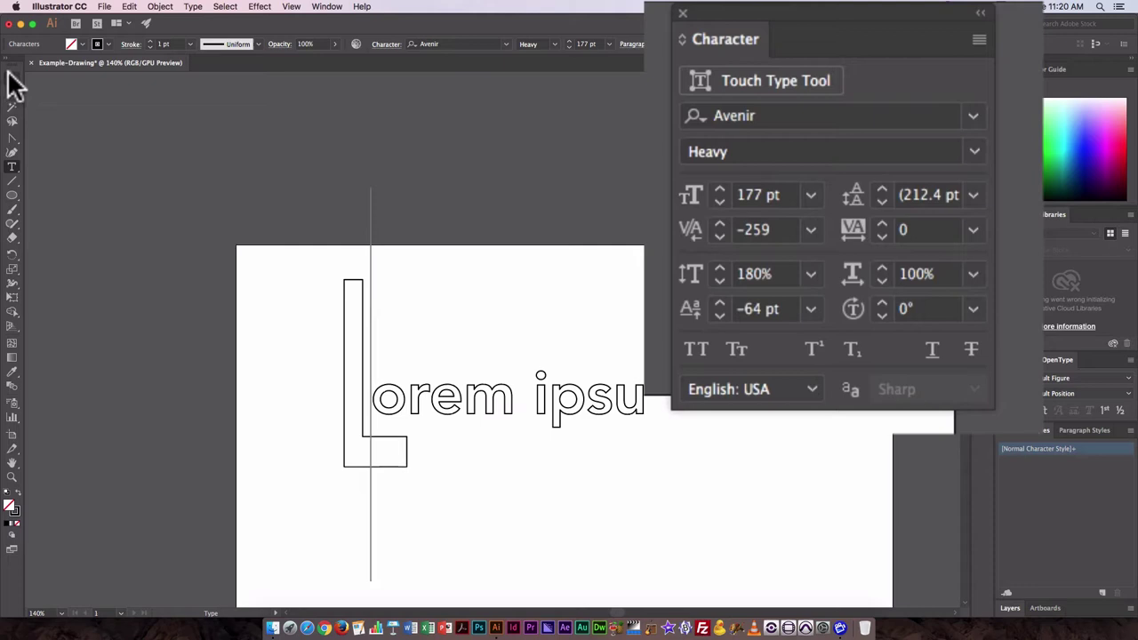
Nudge the text slightly up and left, then select the o after the large L.
left_click(10, 78)
left_click_drag(642, 405, 632, 384)
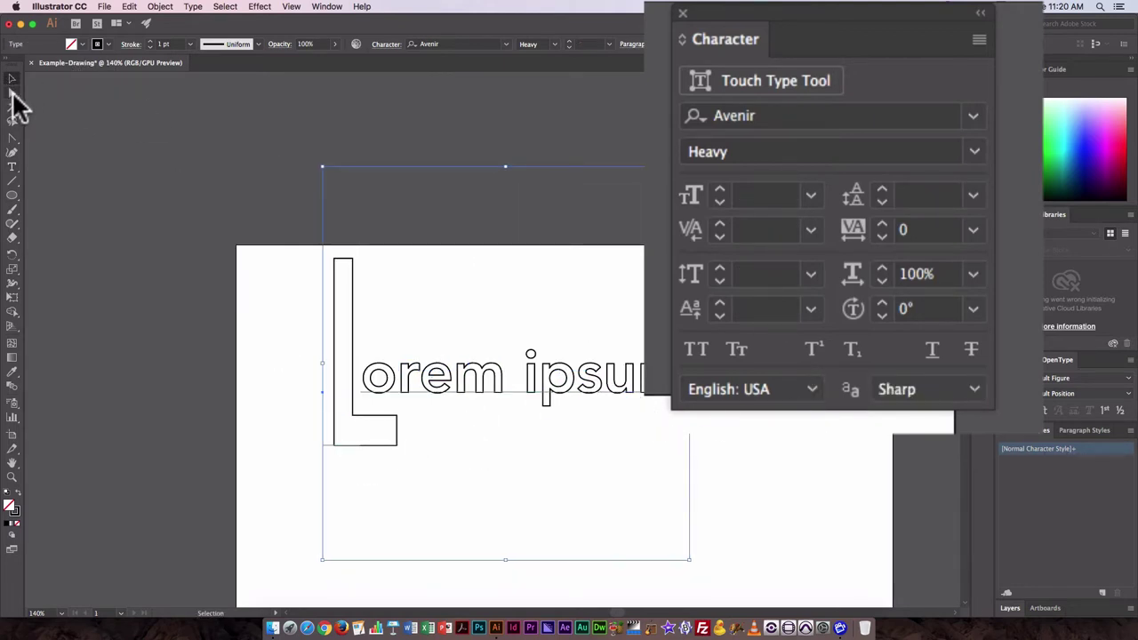
left_click(14, 168)
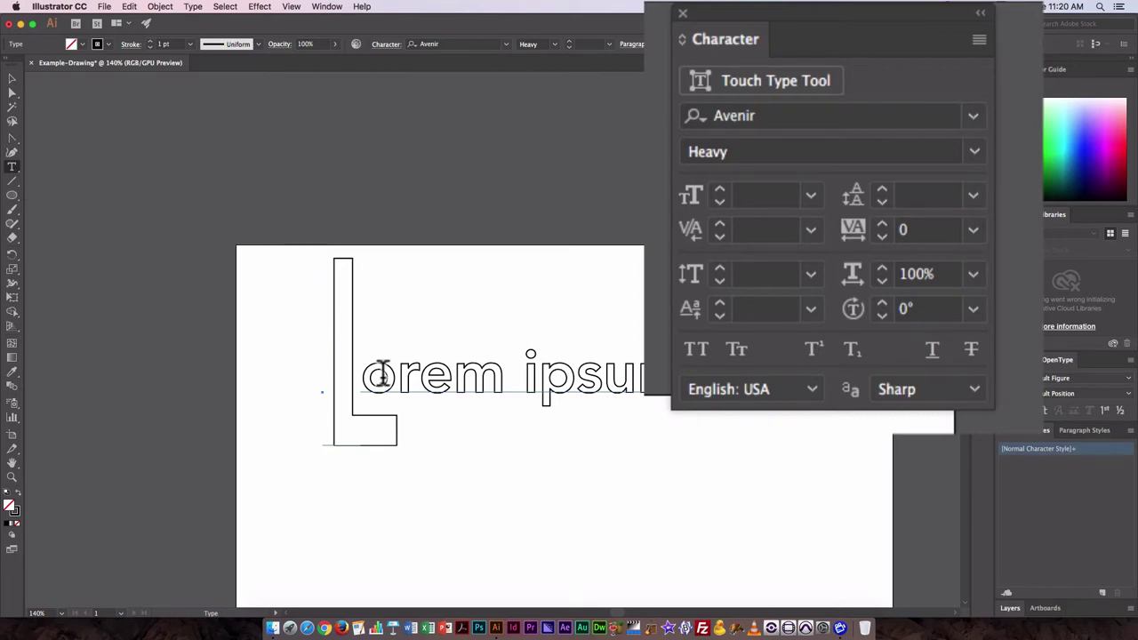
left_click_drag(362, 376, 397, 375)
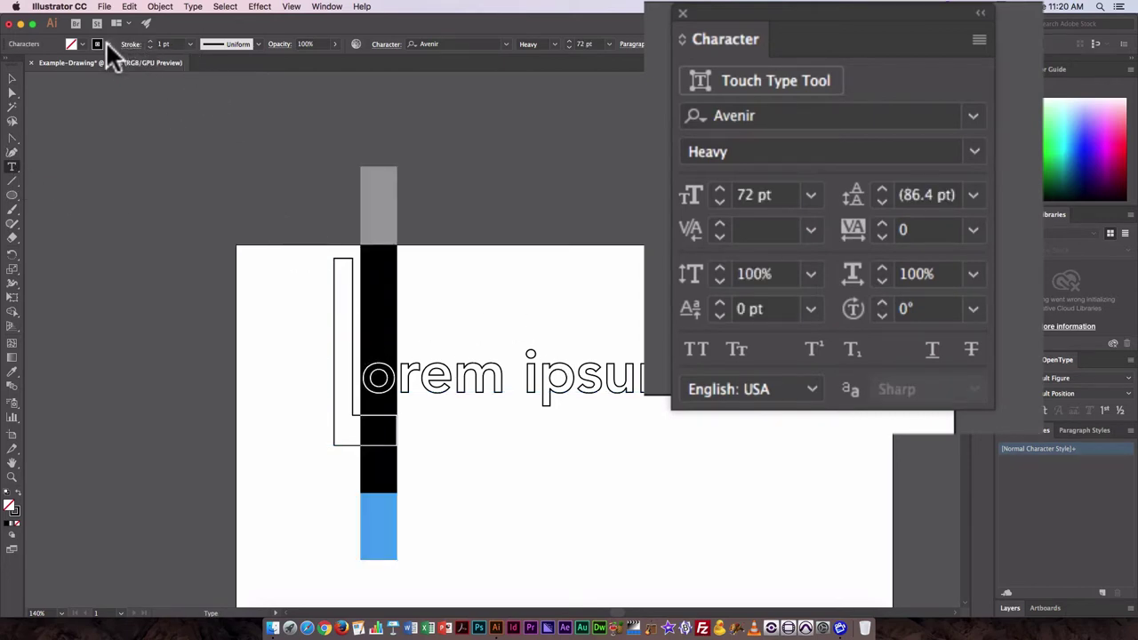
Fill the o with yellow and set its stroke to None.
left_click(80, 43)
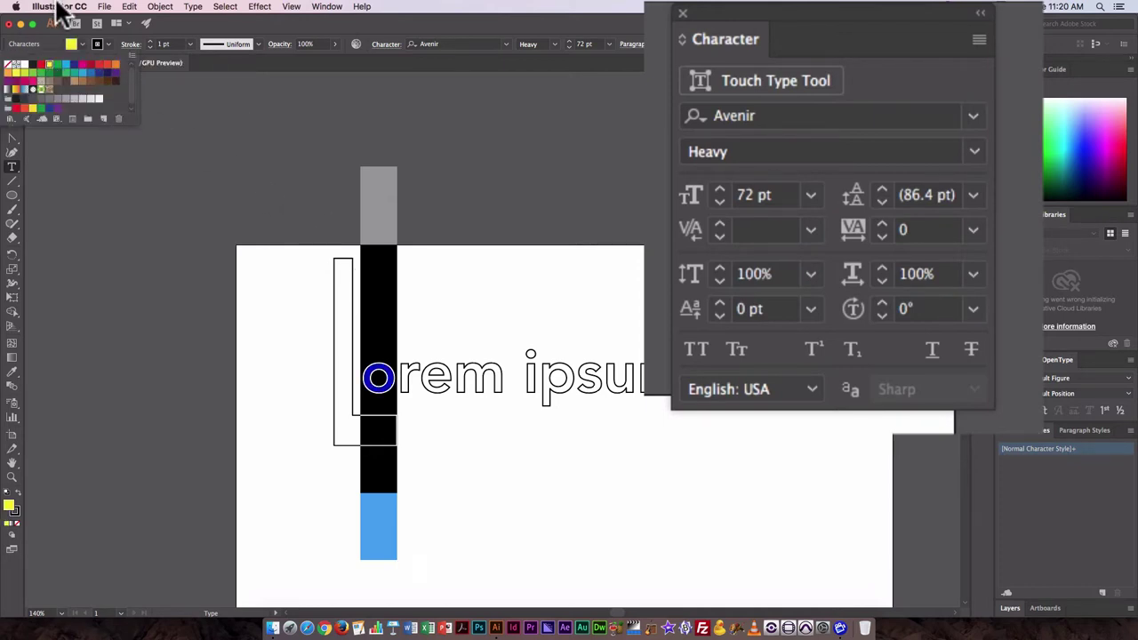
left_click(102, 41)
left_click(108, 43)
left_click(10, 69)
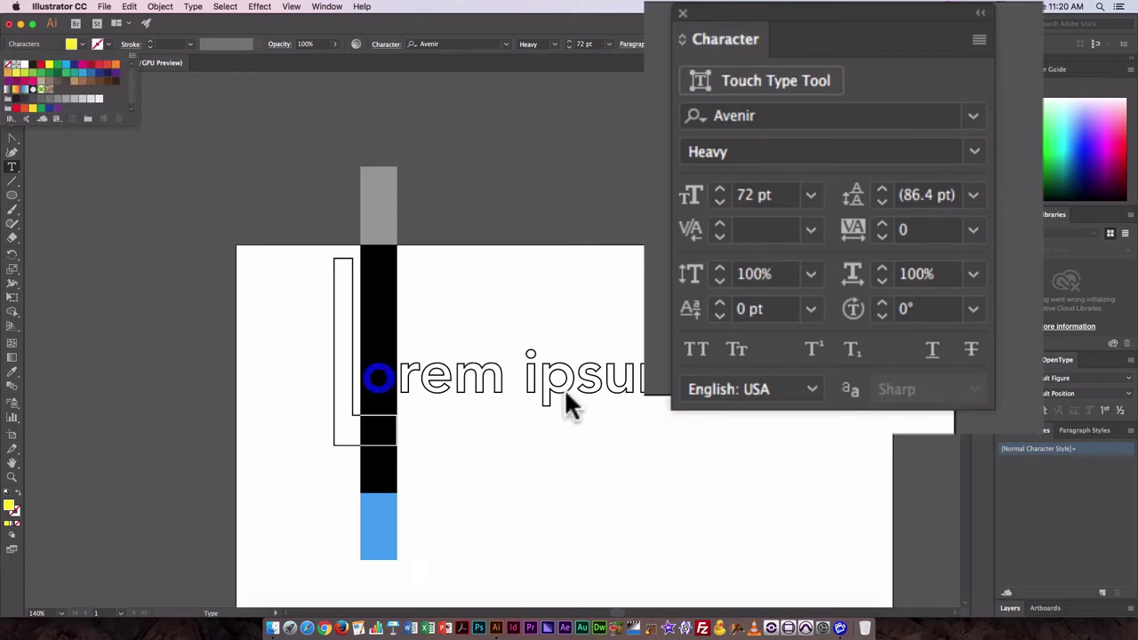
left_click(521, 378)
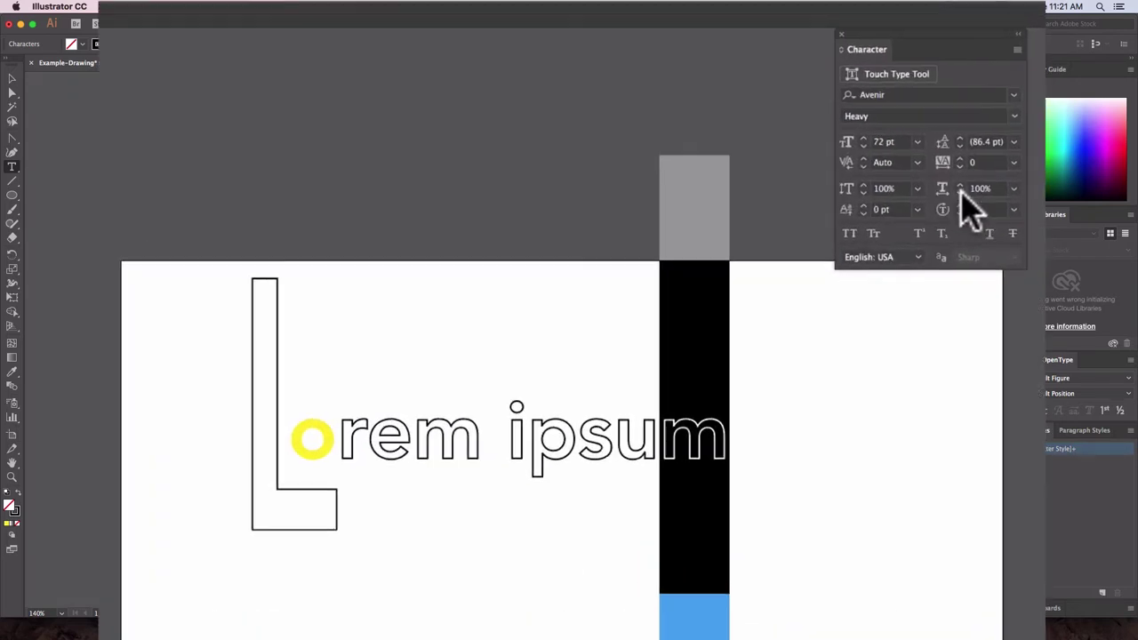
left_click(916, 142)
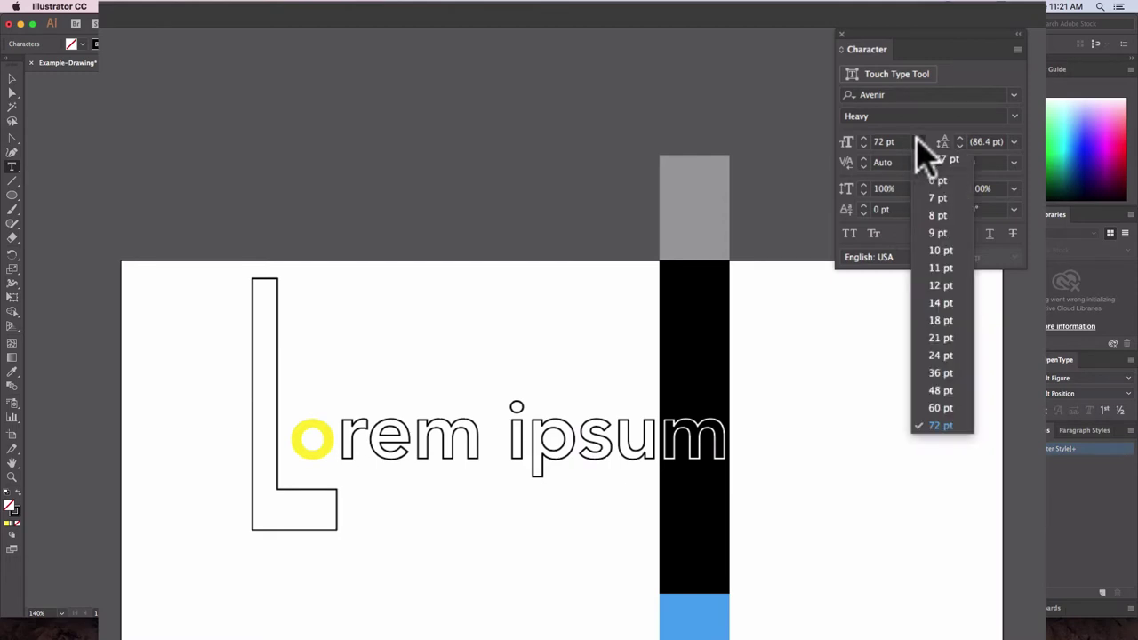
left_click(951, 284)
left_click(662, 440)
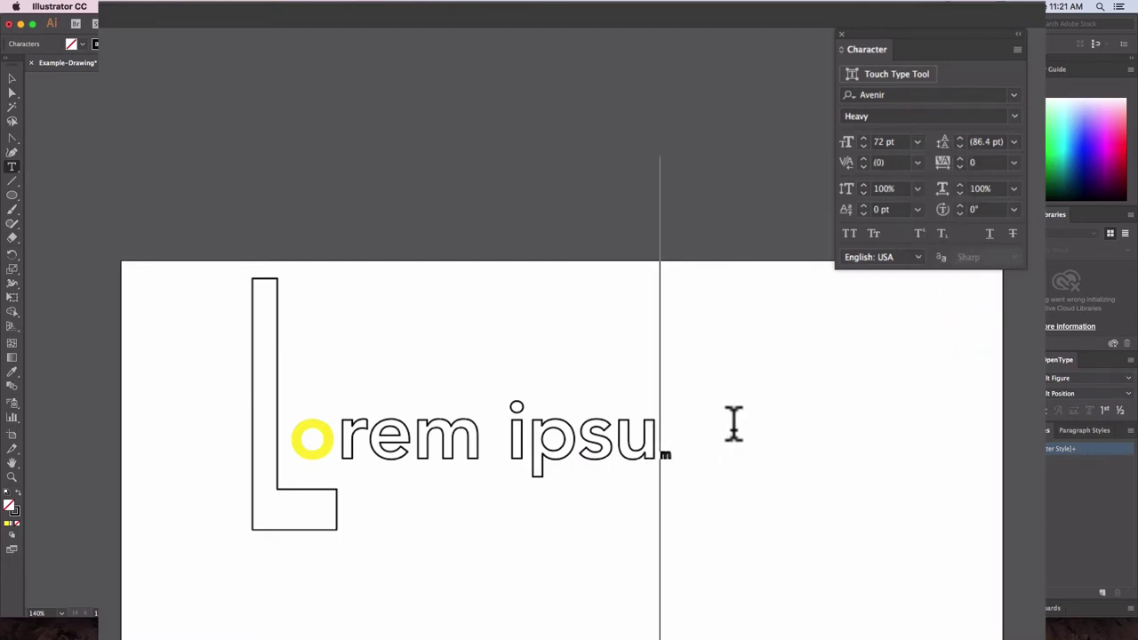
left_click_drag(668, 442, 681, 436)
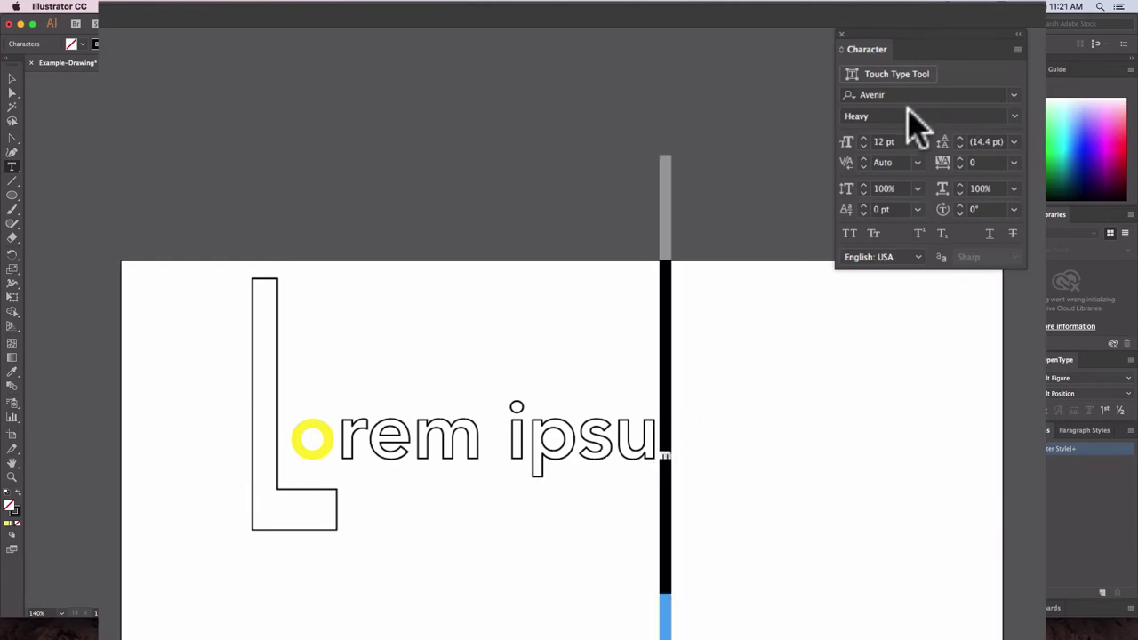
key("super+z")
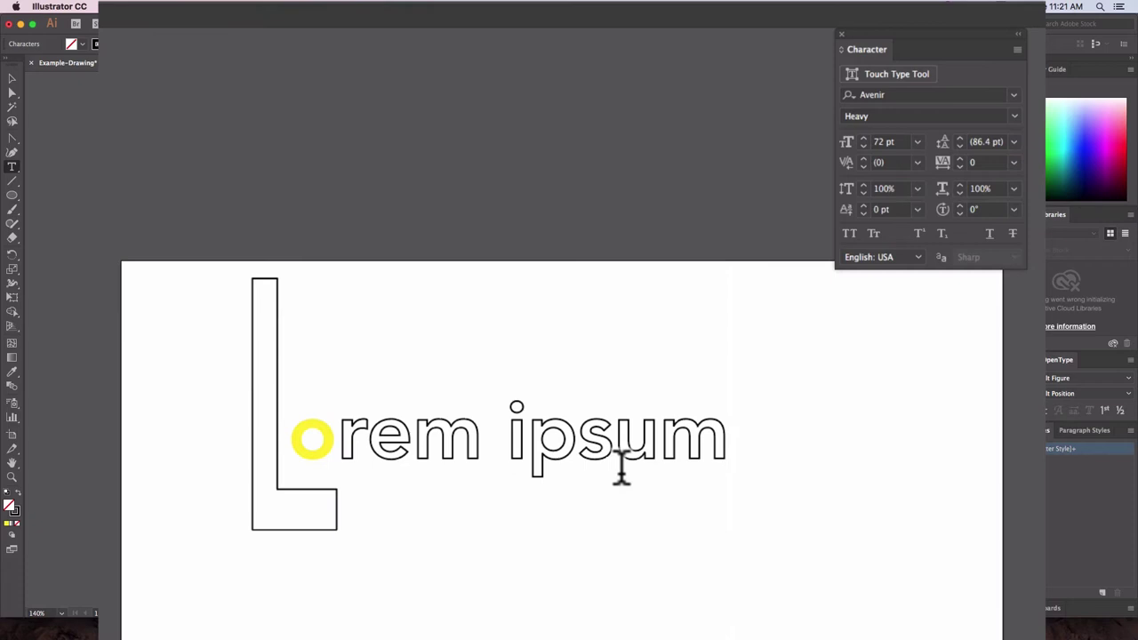
left_click(365, 436)
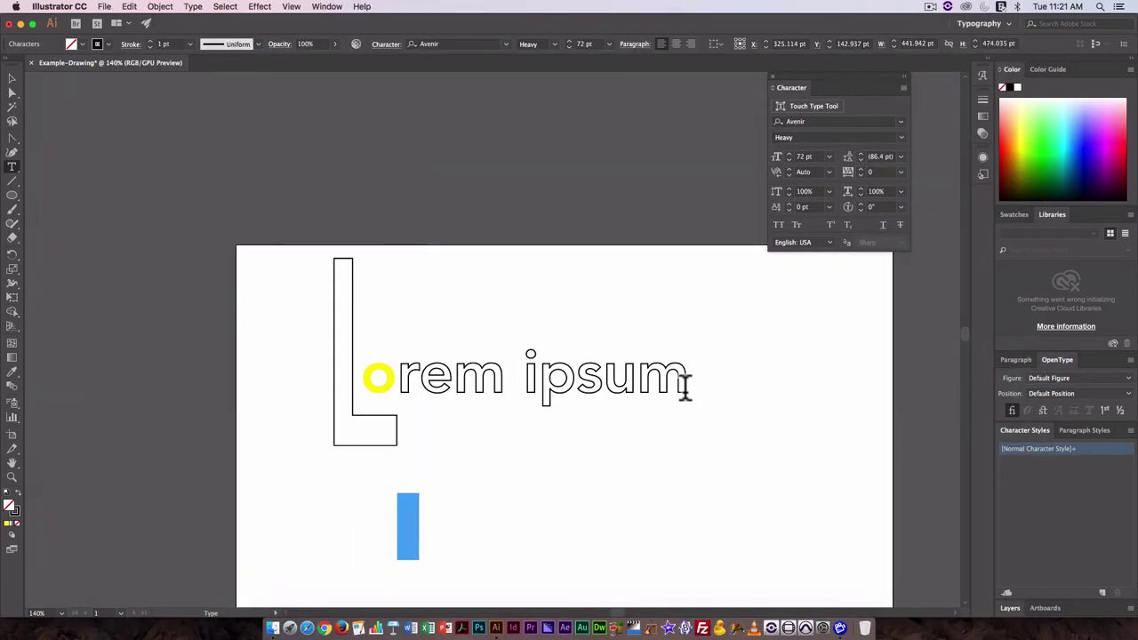
left_click(727, 425)
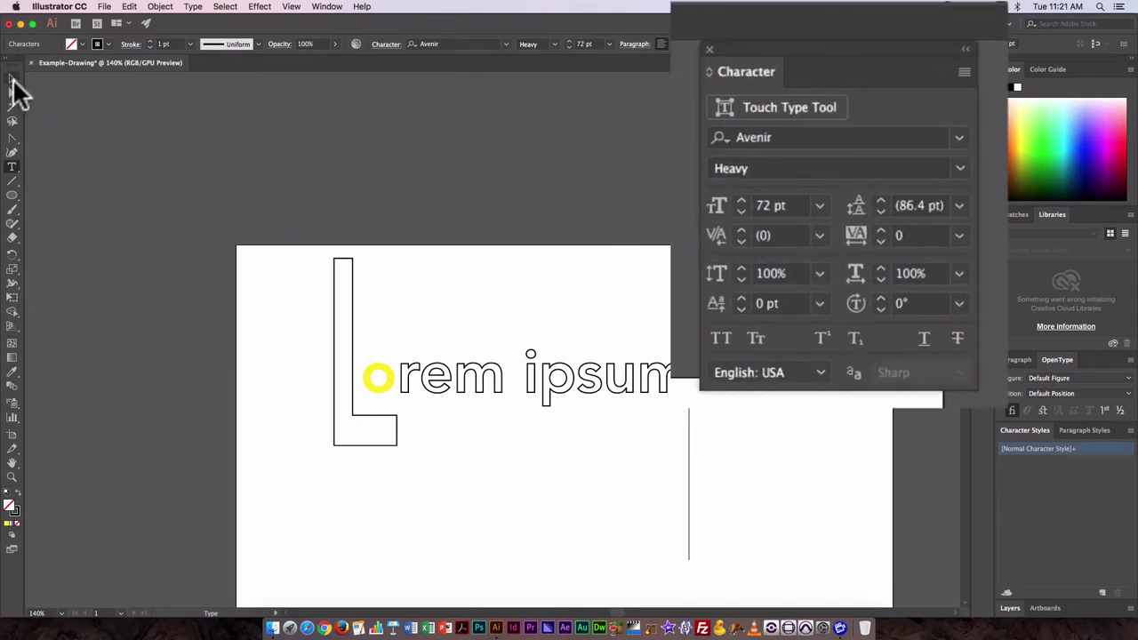
left_click(12, 79)
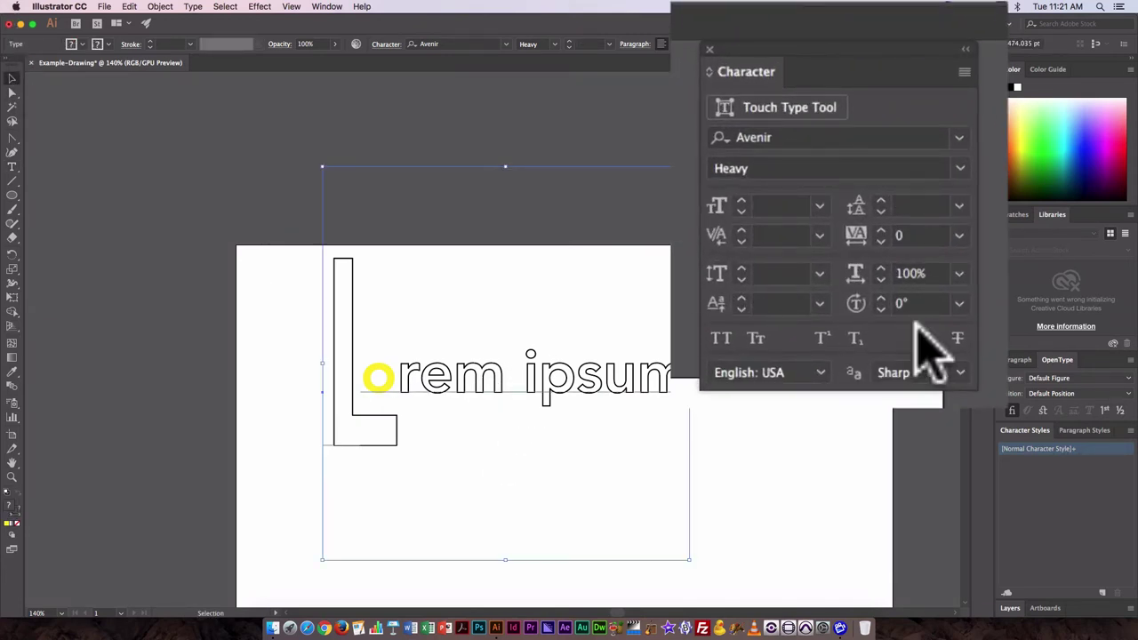
left_click(881, 298)
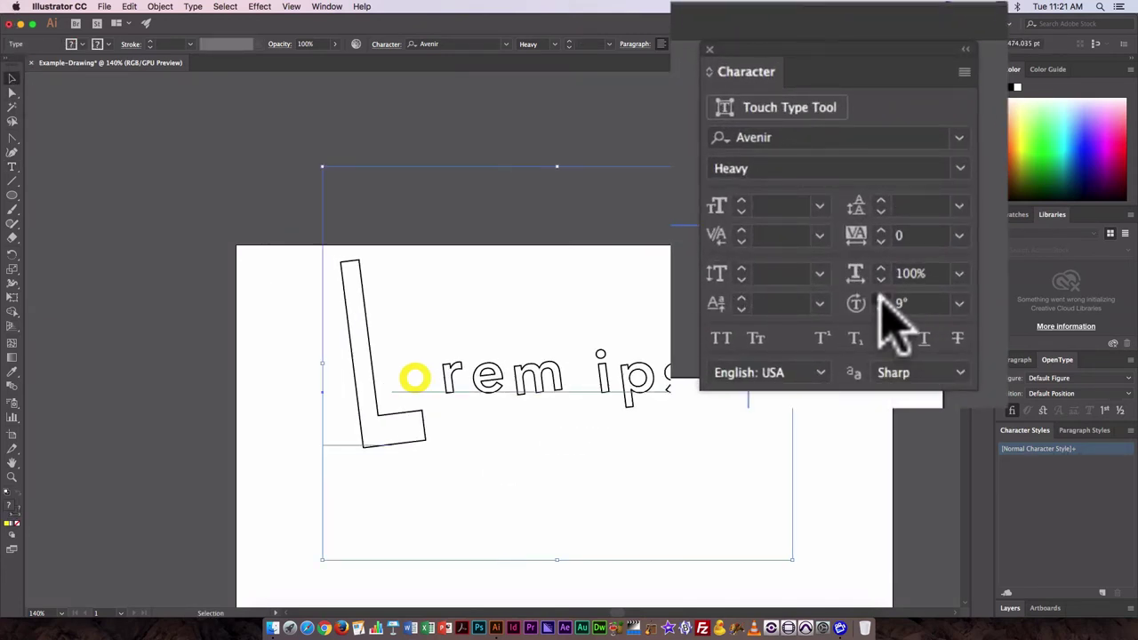
left_click_drag(880, 298, 879, 307)
left_click(917, 303)
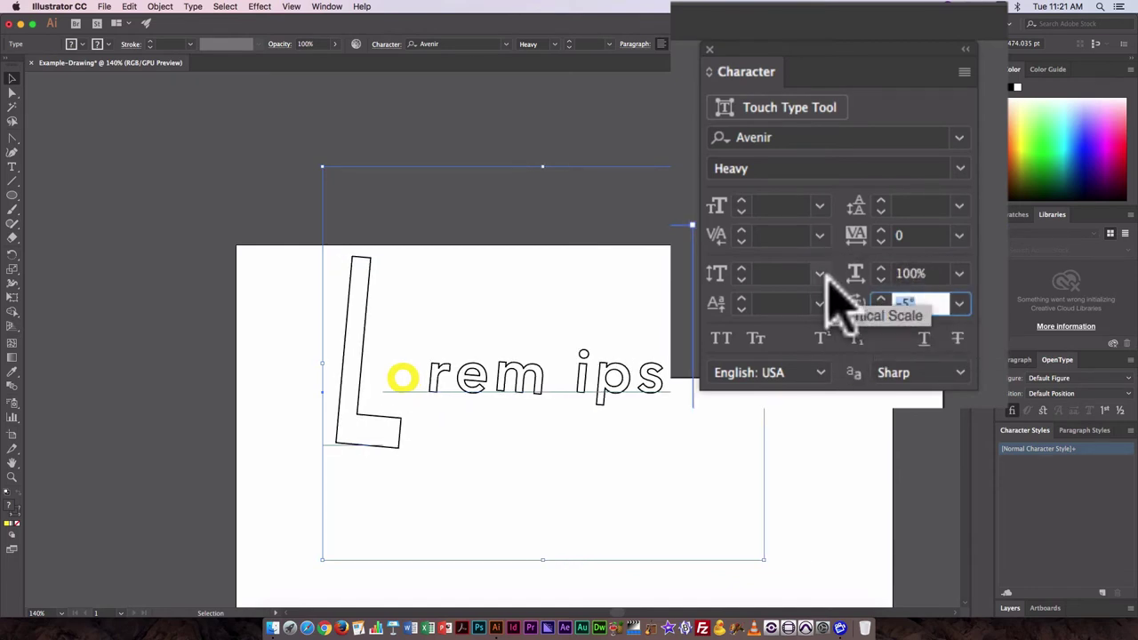
type("0")
key("Return")
left_click(514, 351)
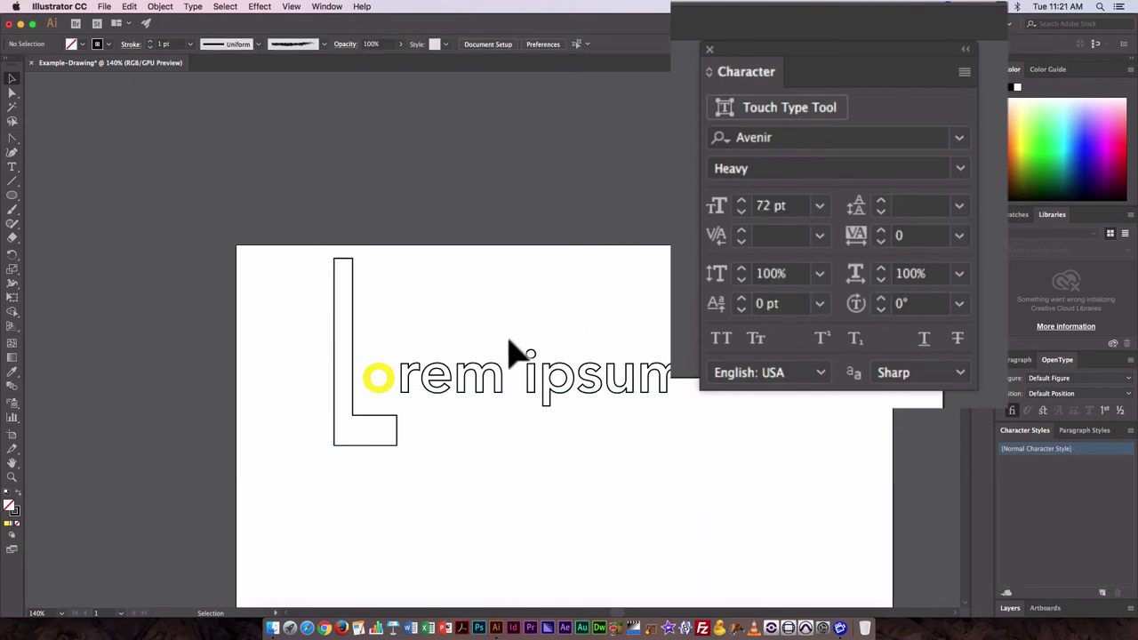
Rotate the r in Lorem to -27° using the Character panel's rotation setting.
left_click(415, 377)
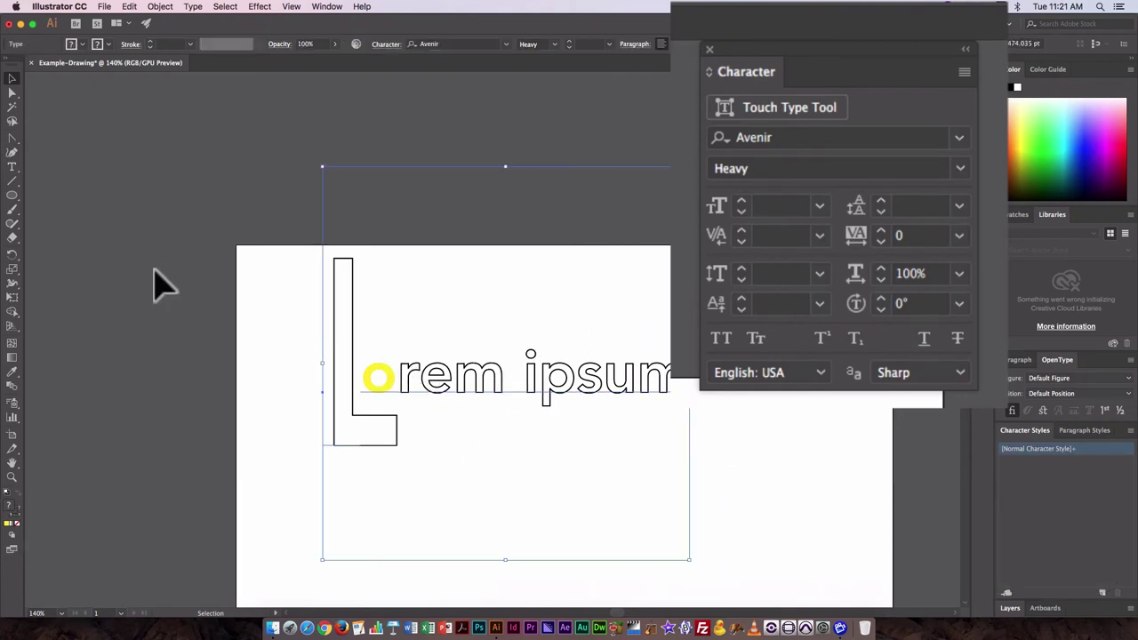
left_click(12, 167)
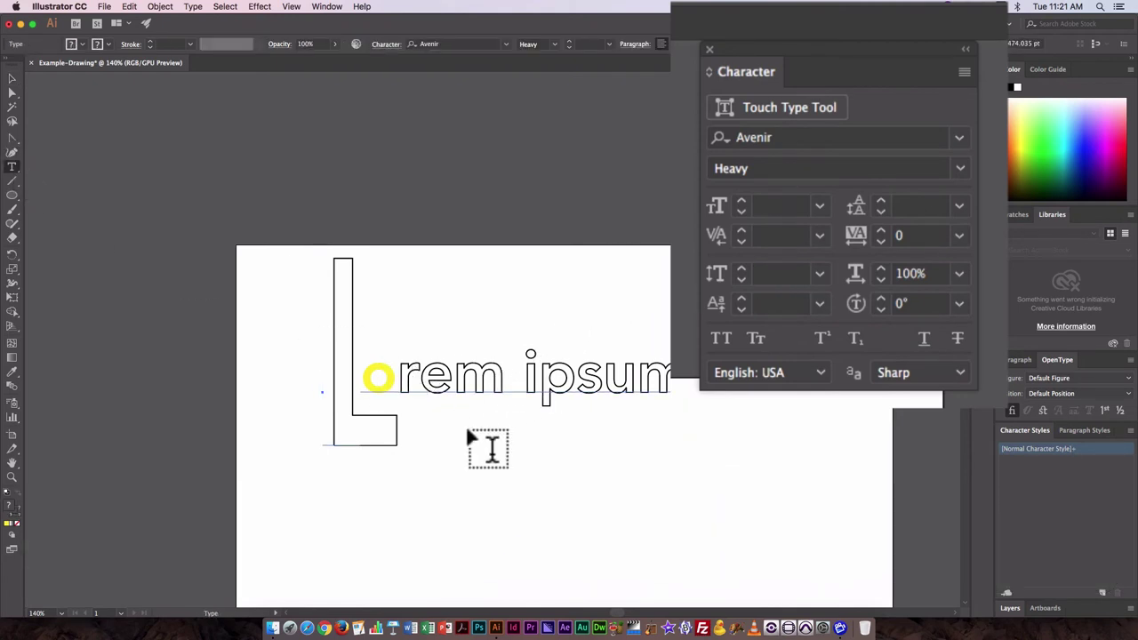
left_click(418, 374)
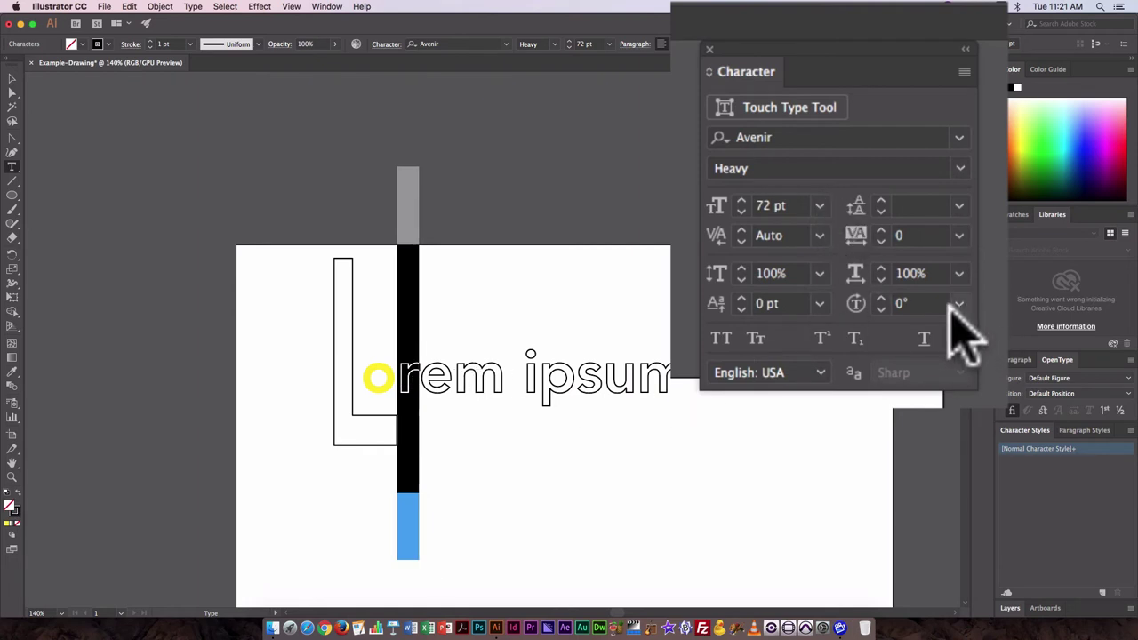
left_click(880, 298)
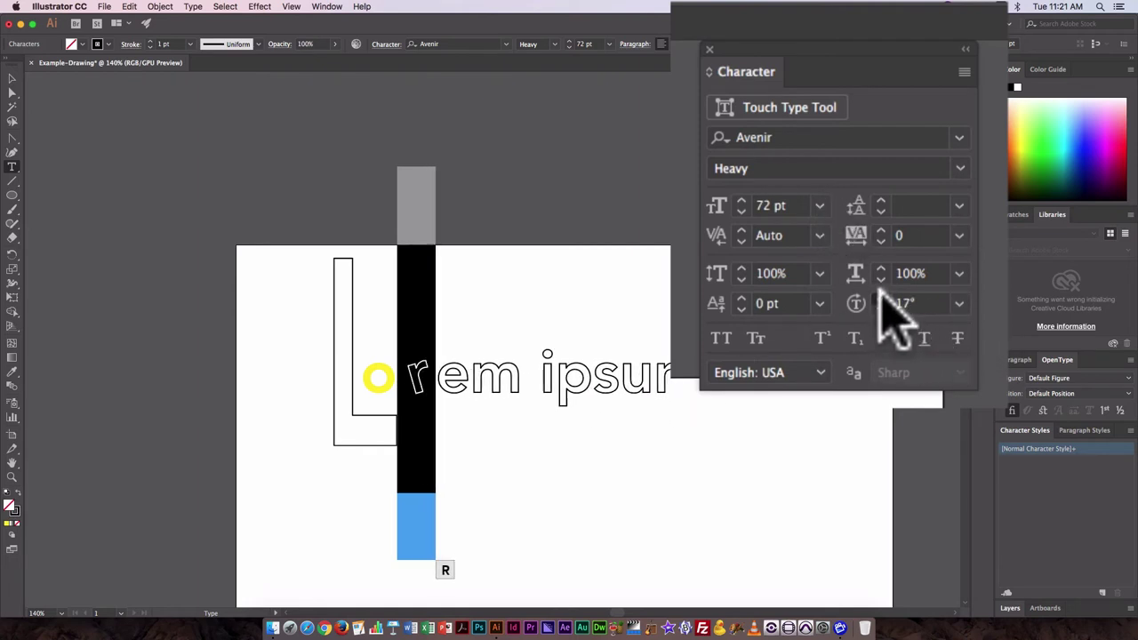
left_click(880, 307)
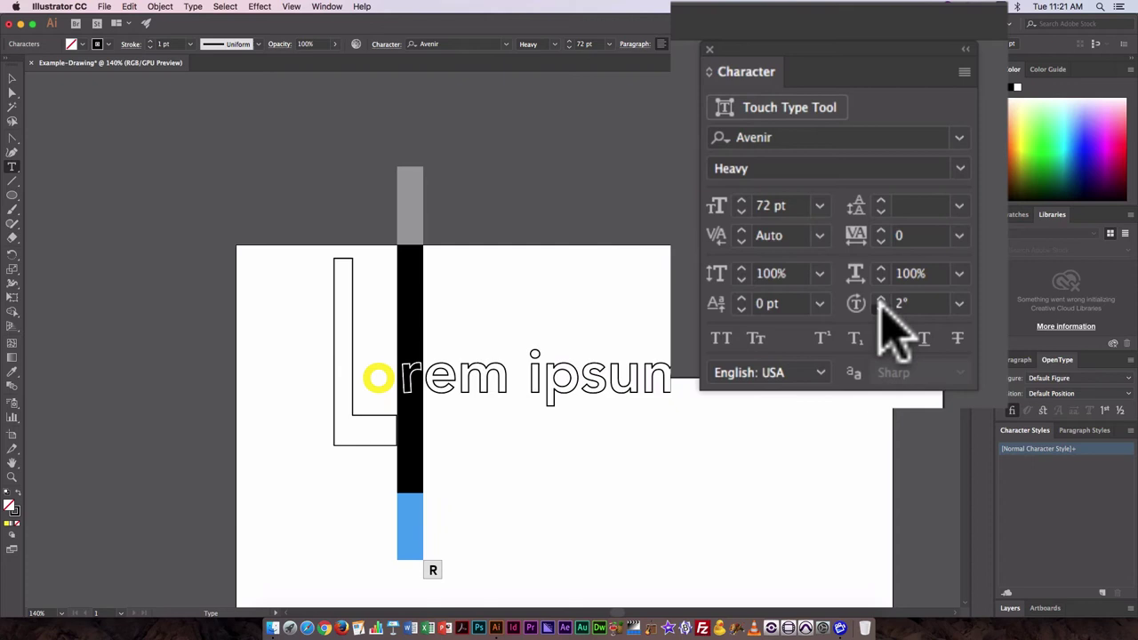
left_click(881, 307)
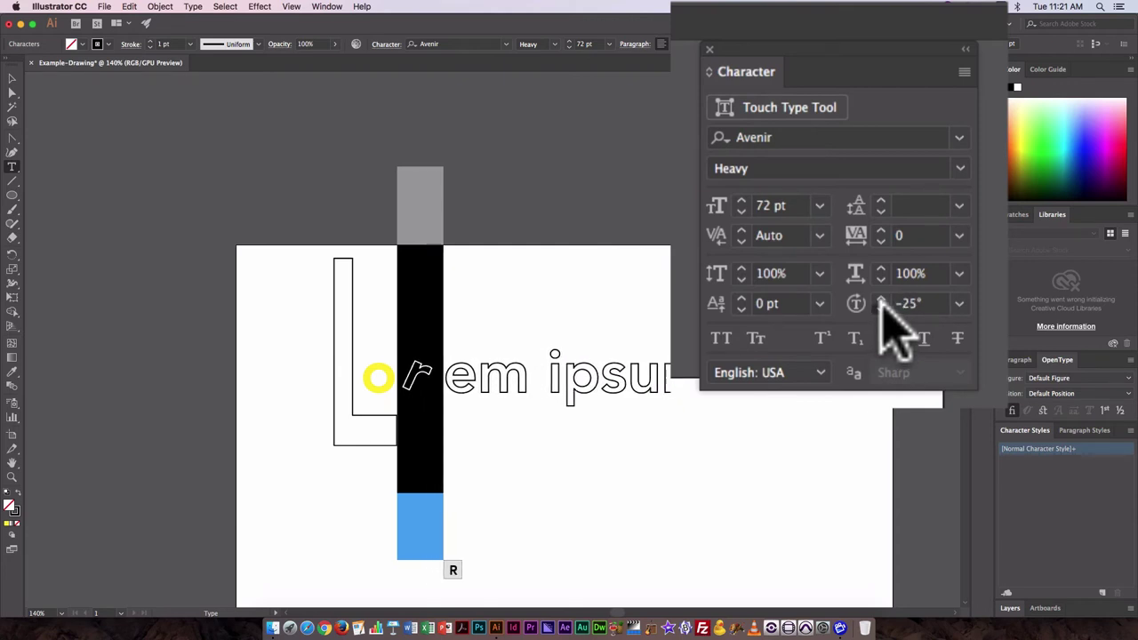
left_click(880, 307)
Tighten the kerning after the rotated r to -151.
left_click(445, 338)
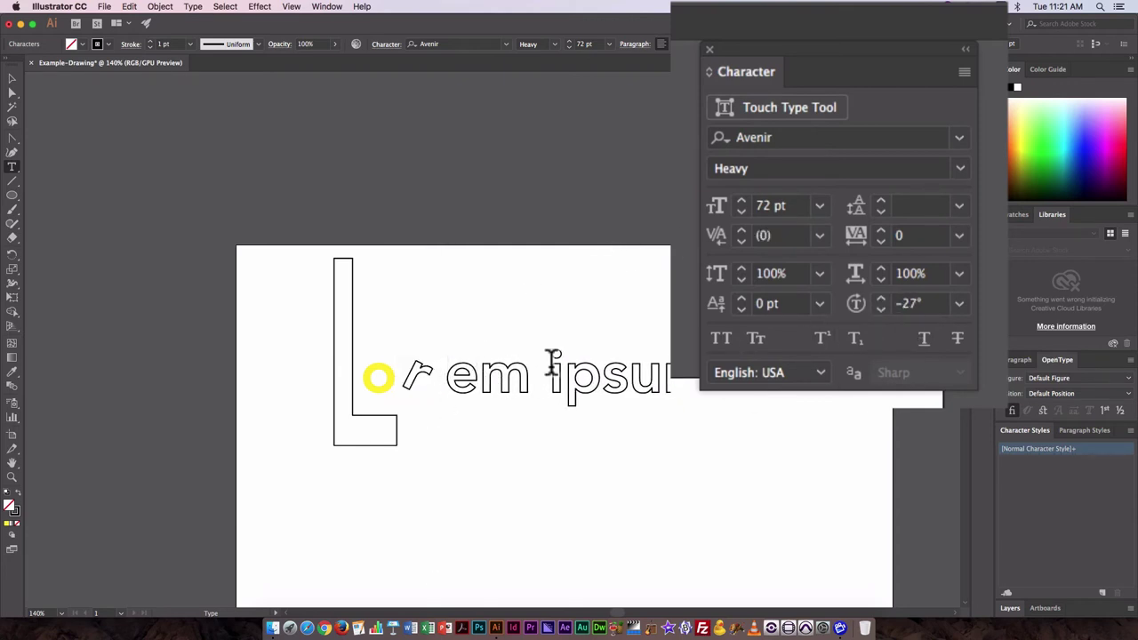
left_click(742, 241)
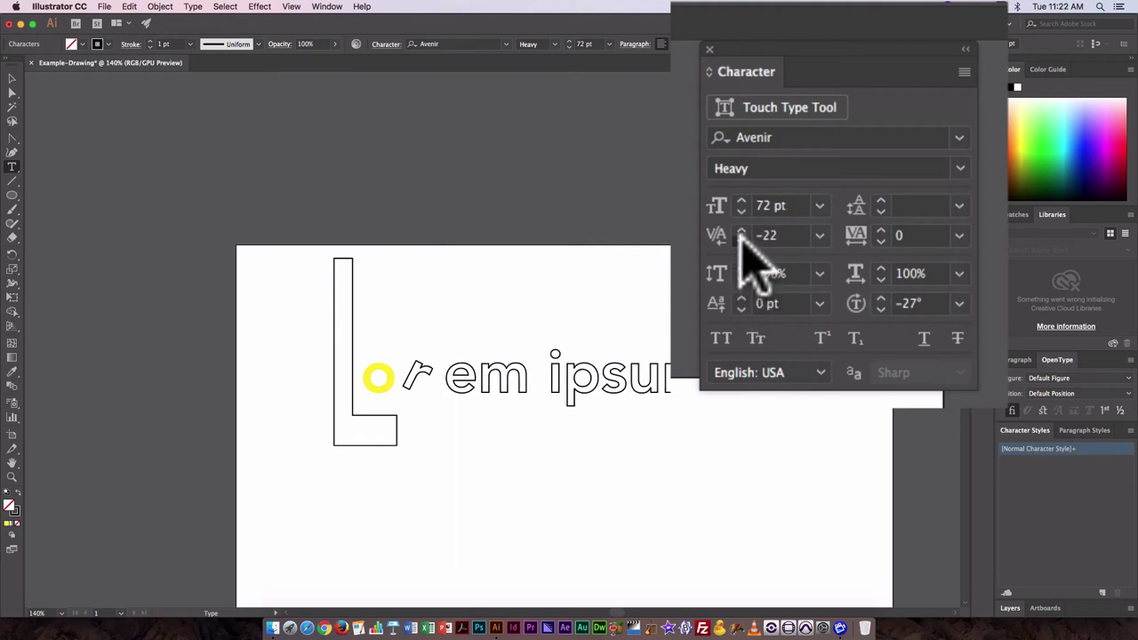
left_click(741, 240)
left_click(741, 240)
left_click(741, 240)
left_click(741, 240)
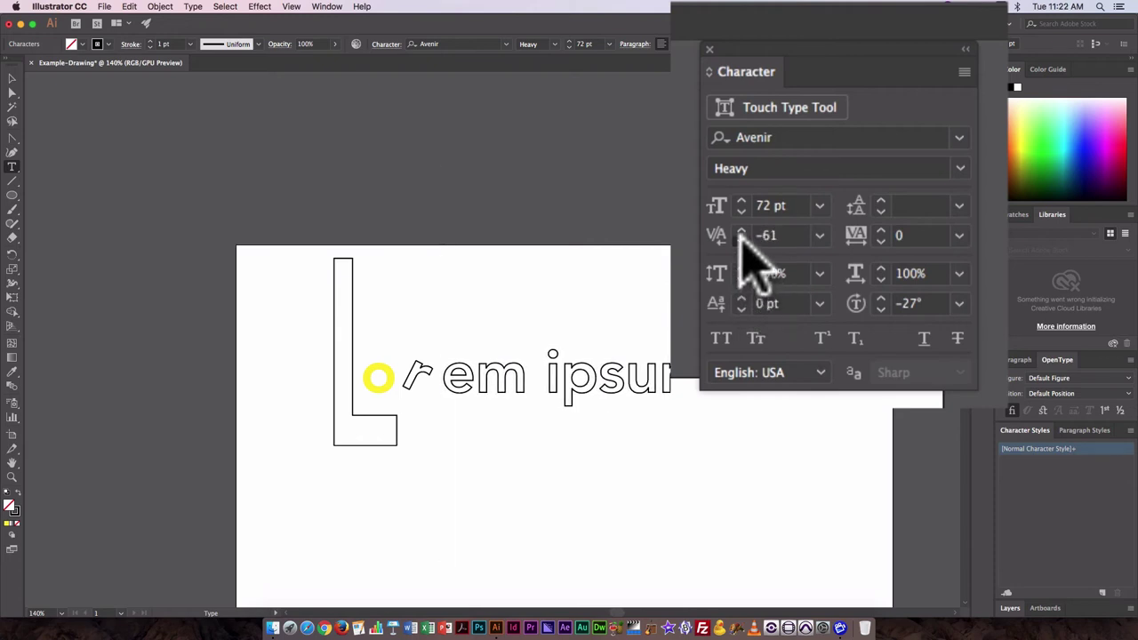
left_click(740, 238)
left_click(741, 239)
left_click(741, 238)
left_click(742, 238)
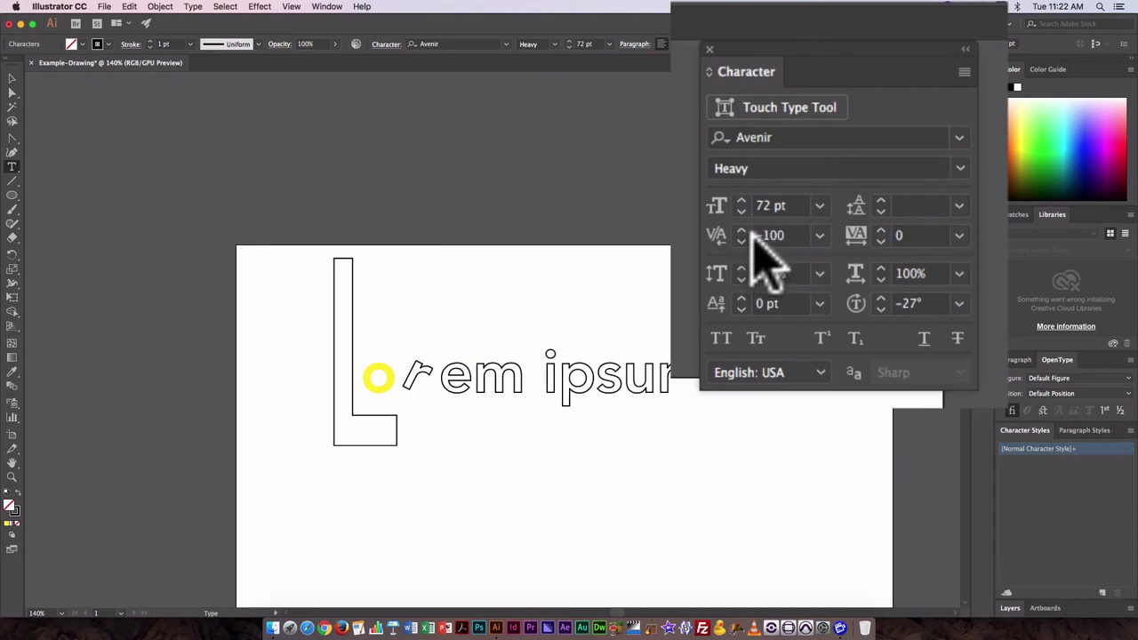
left_click(740, 240)
left_click(741, 240)
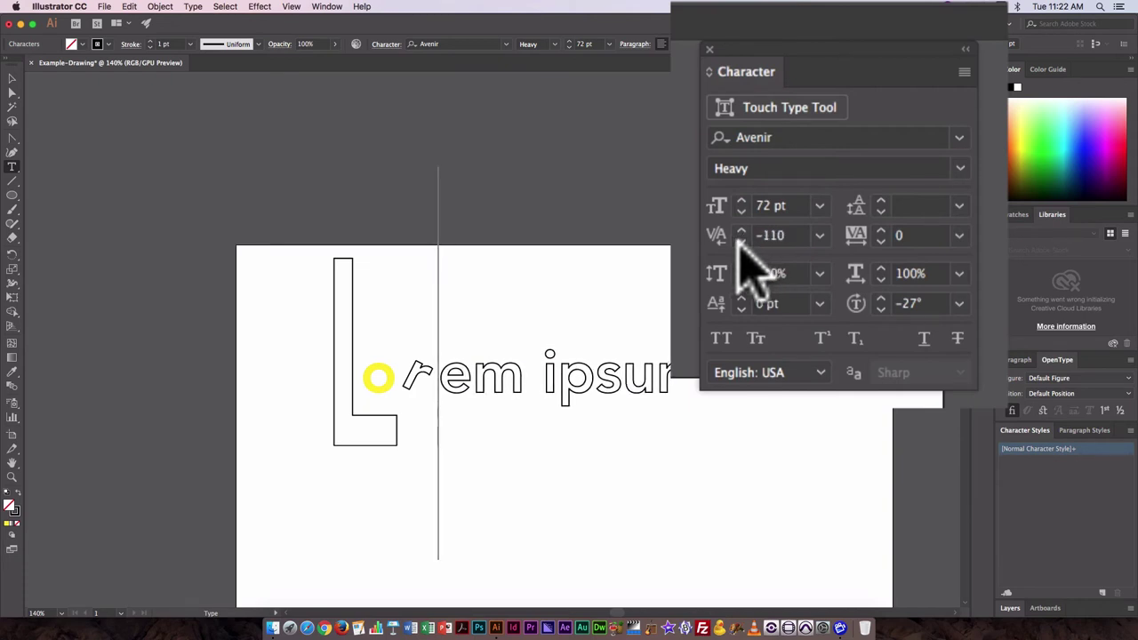
left_click(740, 240)
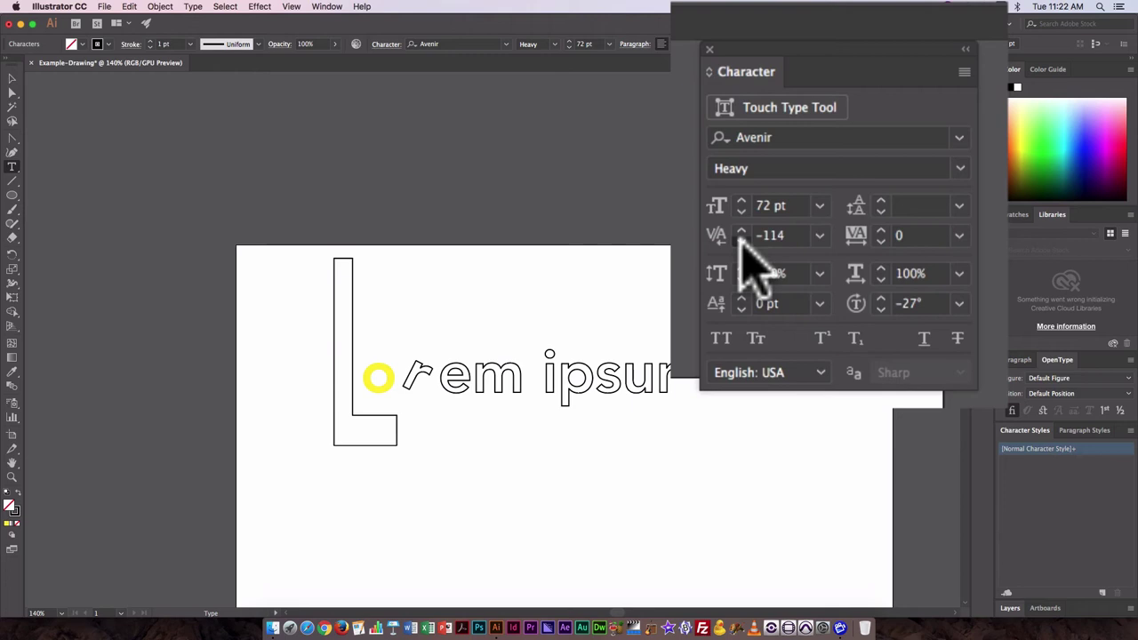
left_click(741, 240)
left_click(740, 240)
left_click(740, 241)
left_click(741, 240)
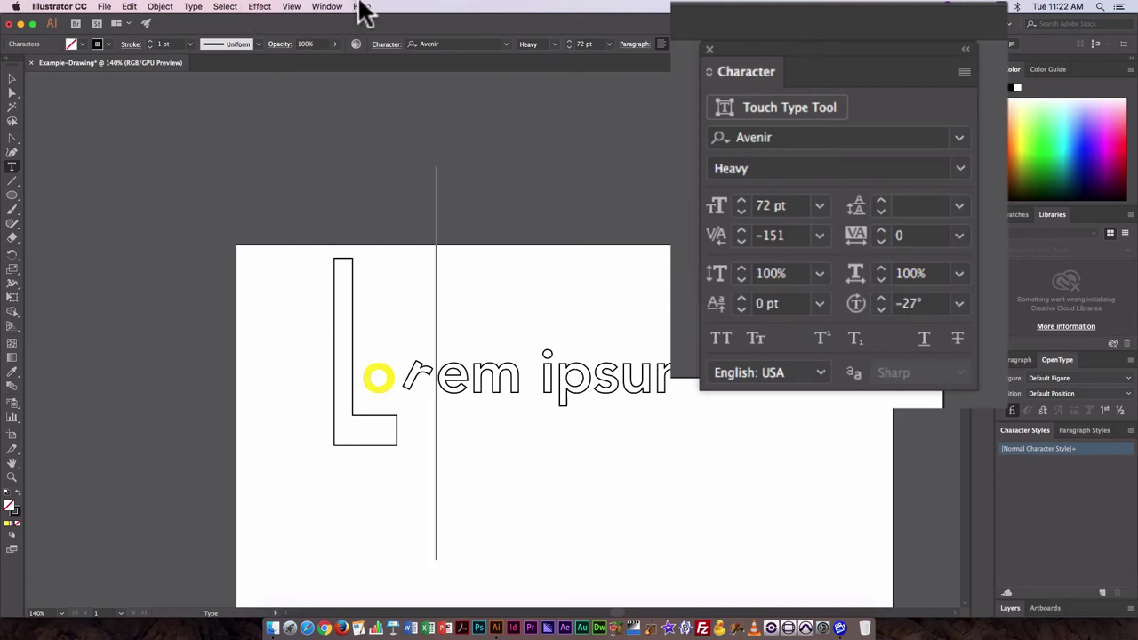
Open the Glyphs panel via Window > Type > Glyphs.
left_click(328, 7)
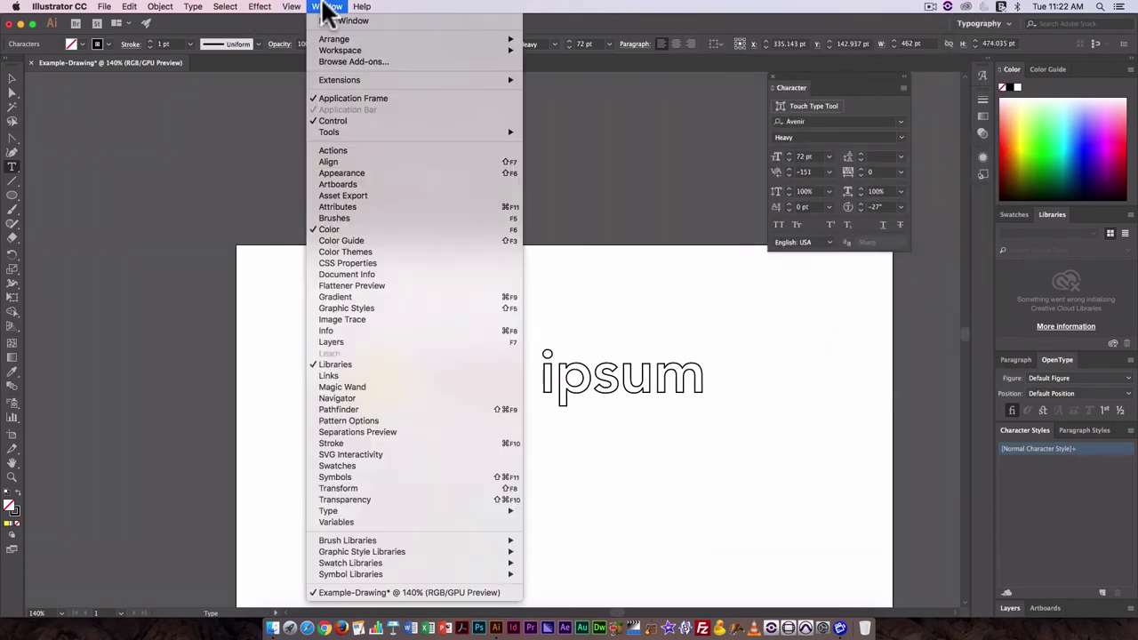
mouse_move(339, 556)
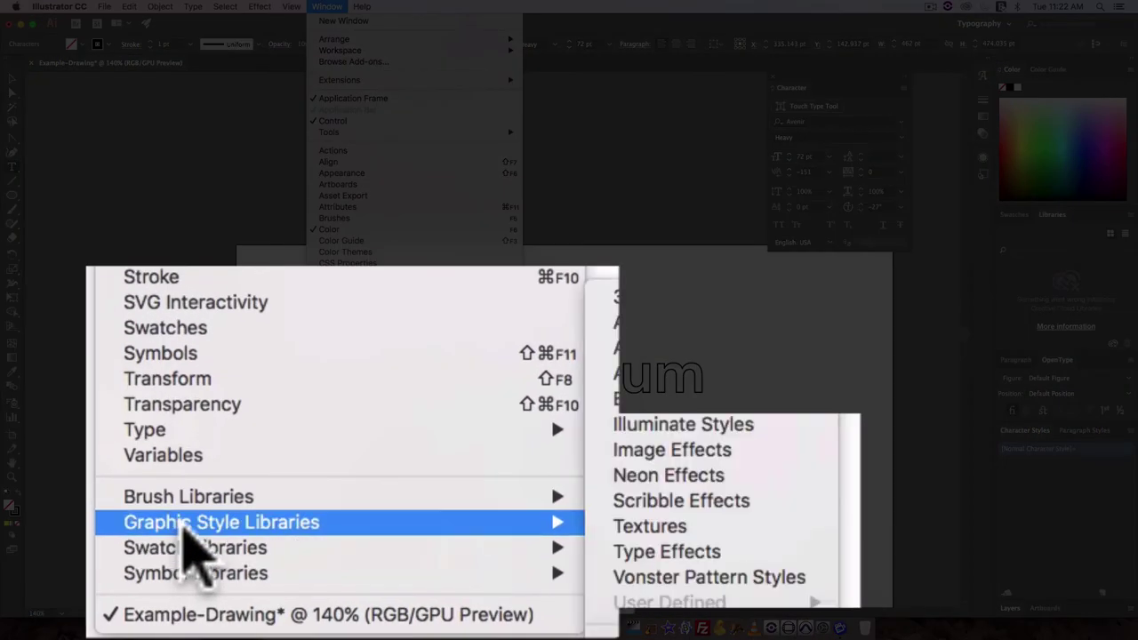
mouse_move(183, 429)
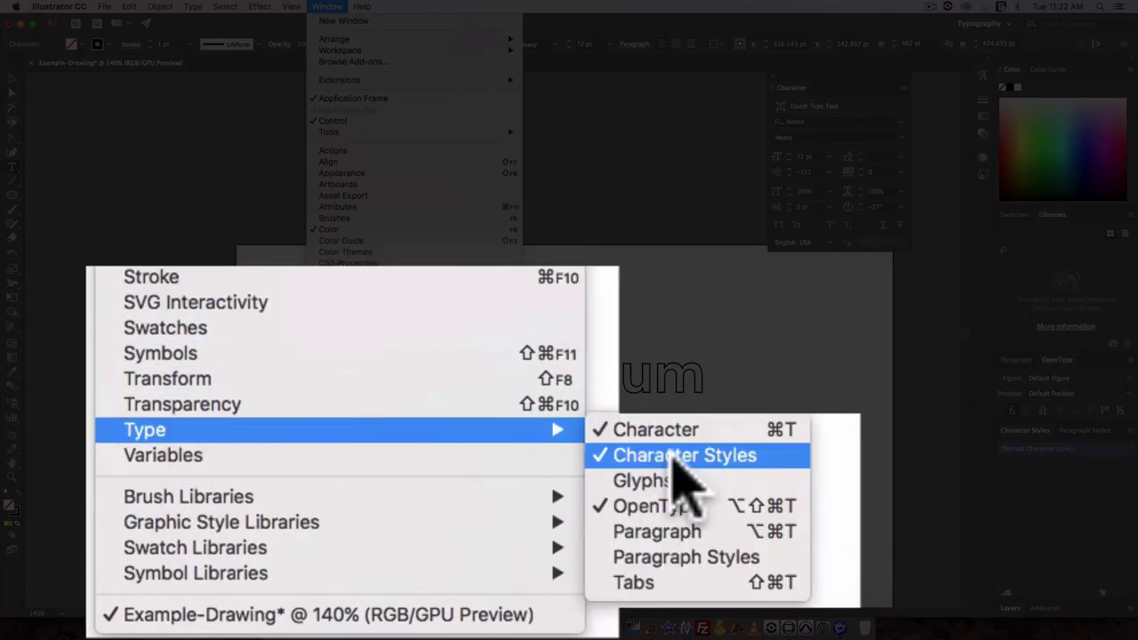
left_click(673, 476)
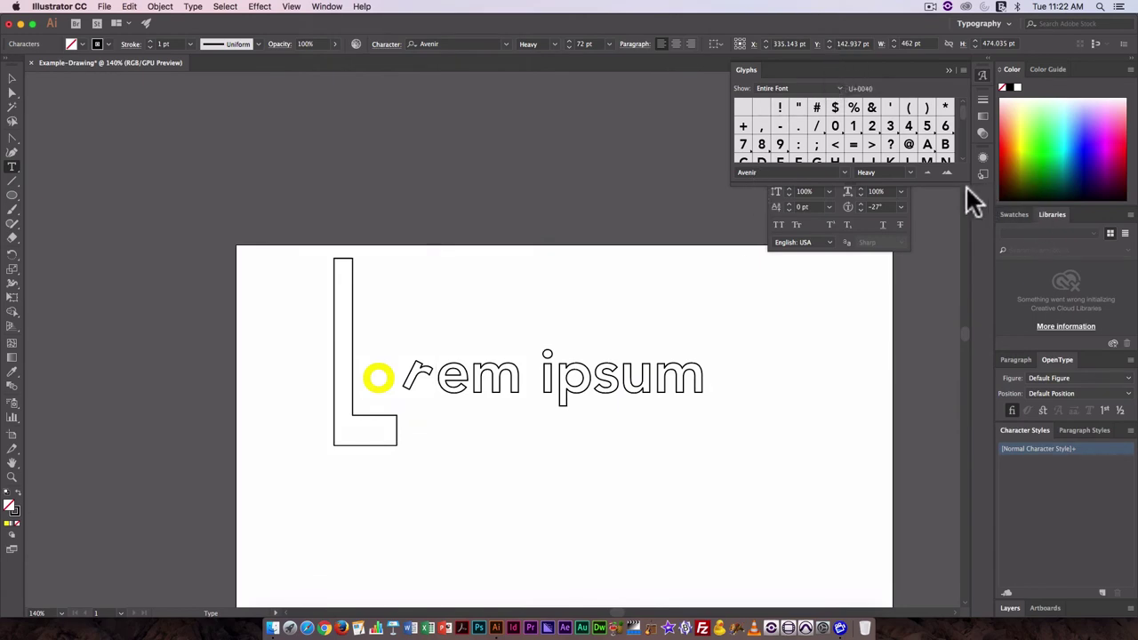
Enlarge the Glyphs panel and browse Avenir Heavy's full character set.
left_click_drag(965, 184, 965, 604)
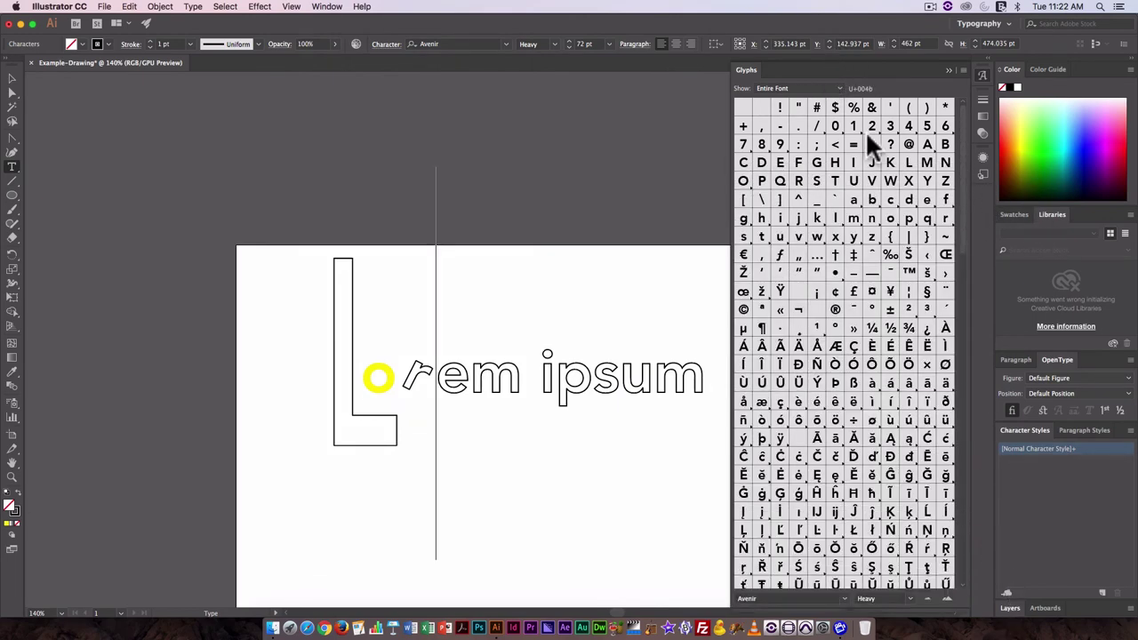
scroll(876, 214, "down", 1)
scroll(879, 233, "down", 10)
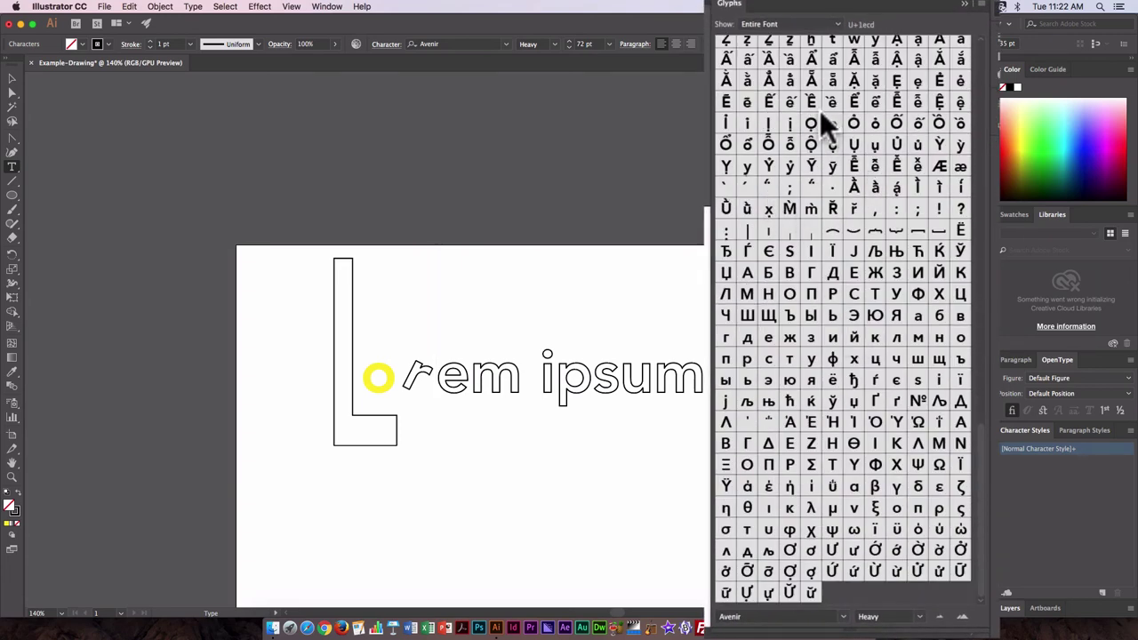
scroll(814, 129, "up", 10)
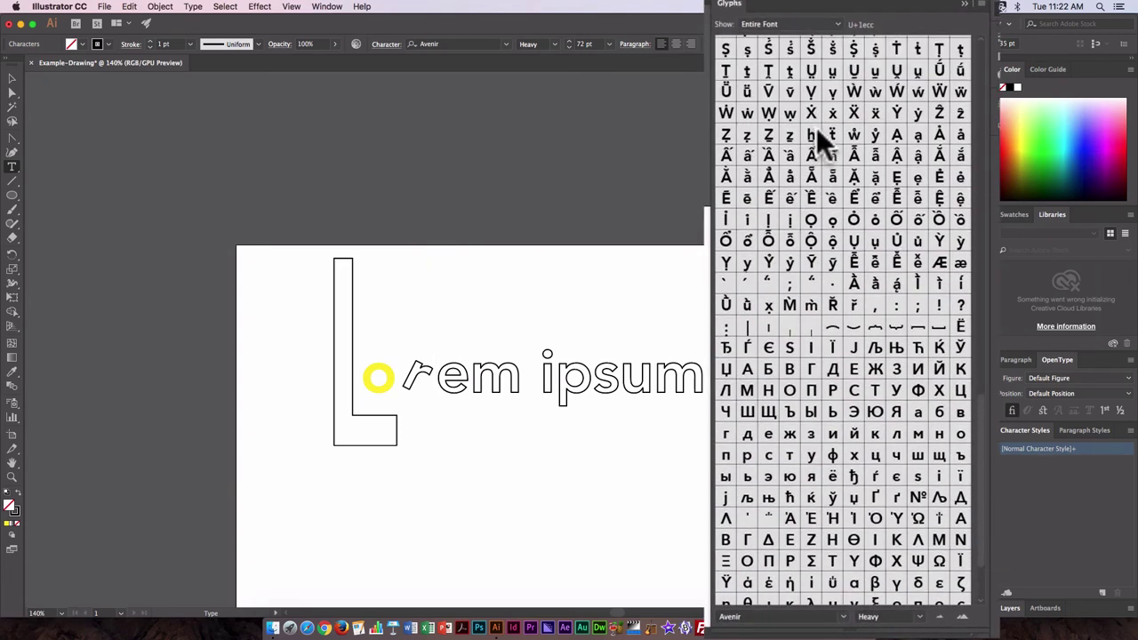
scroll(818, 127, "down", 10)
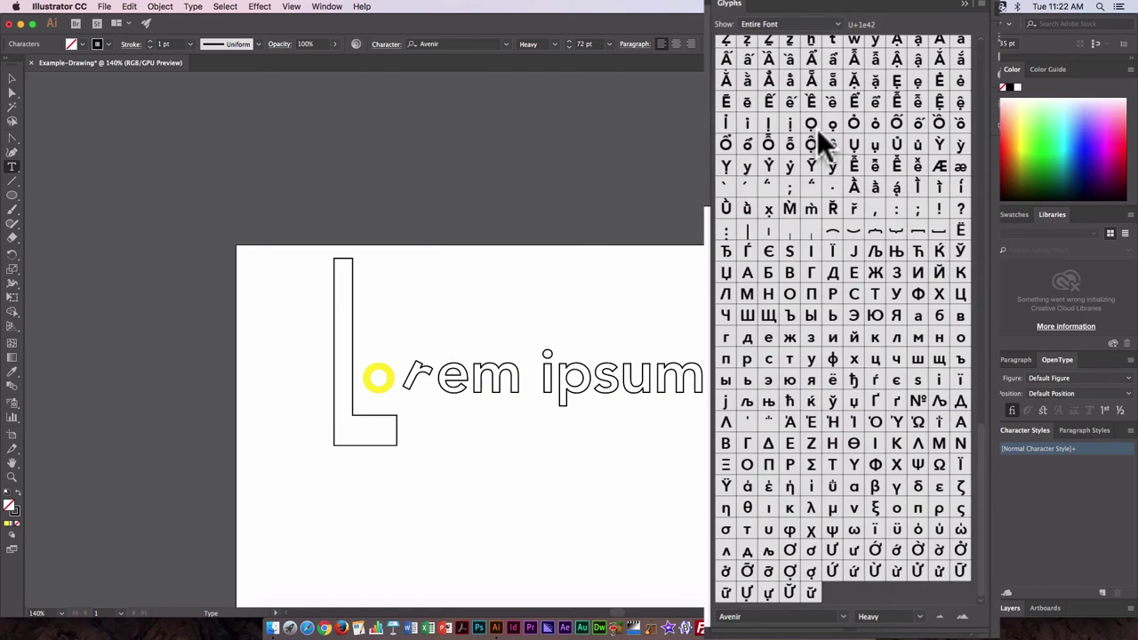
scroll(818, 129, "up", 15)
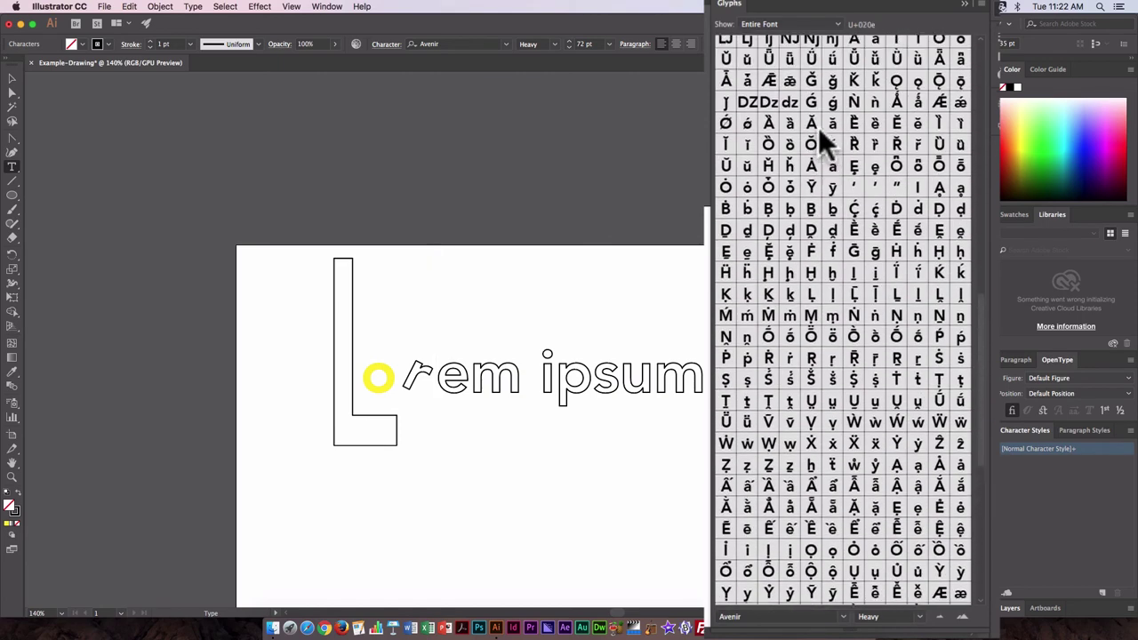
scroll(818, 128, "up", 6)
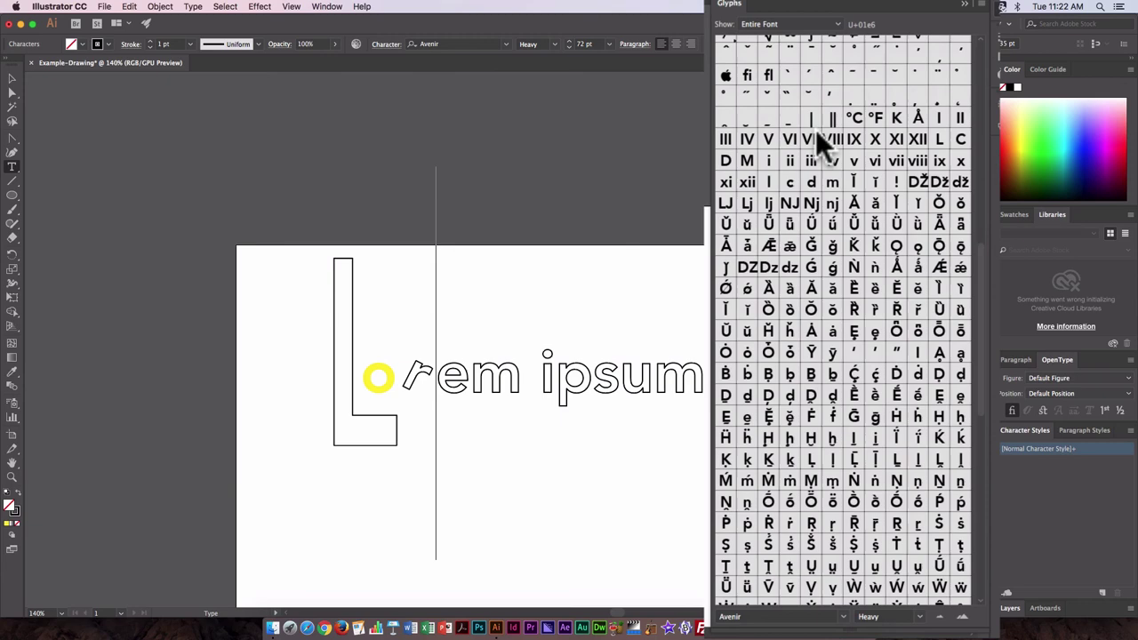
scroll(816, 130, "up", 3)
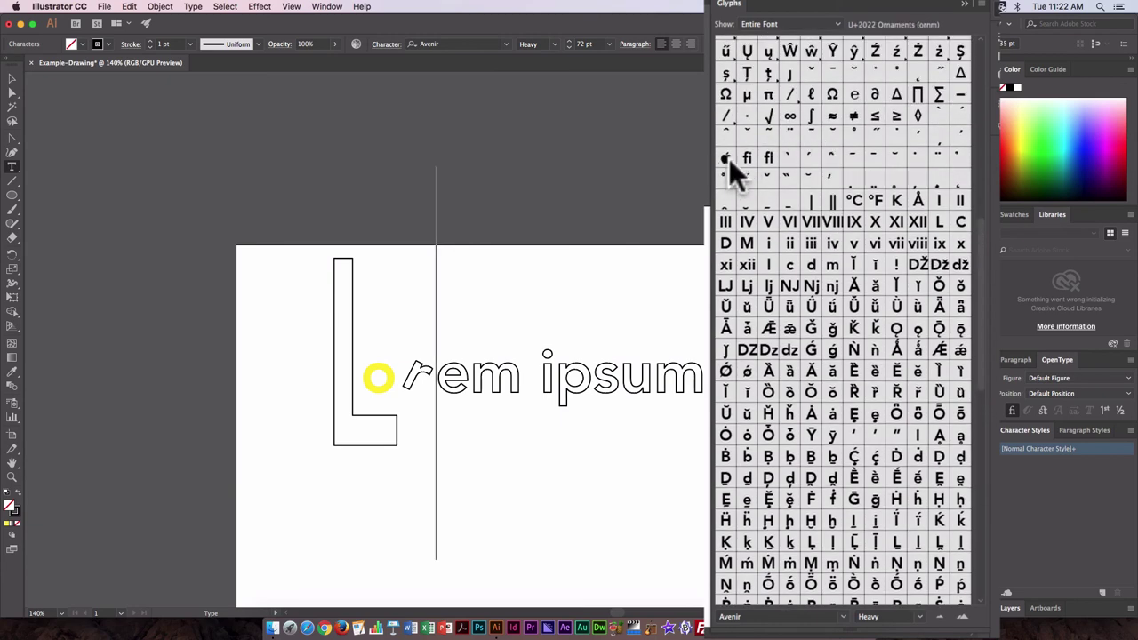
scroll(729, 160, "up", 6)
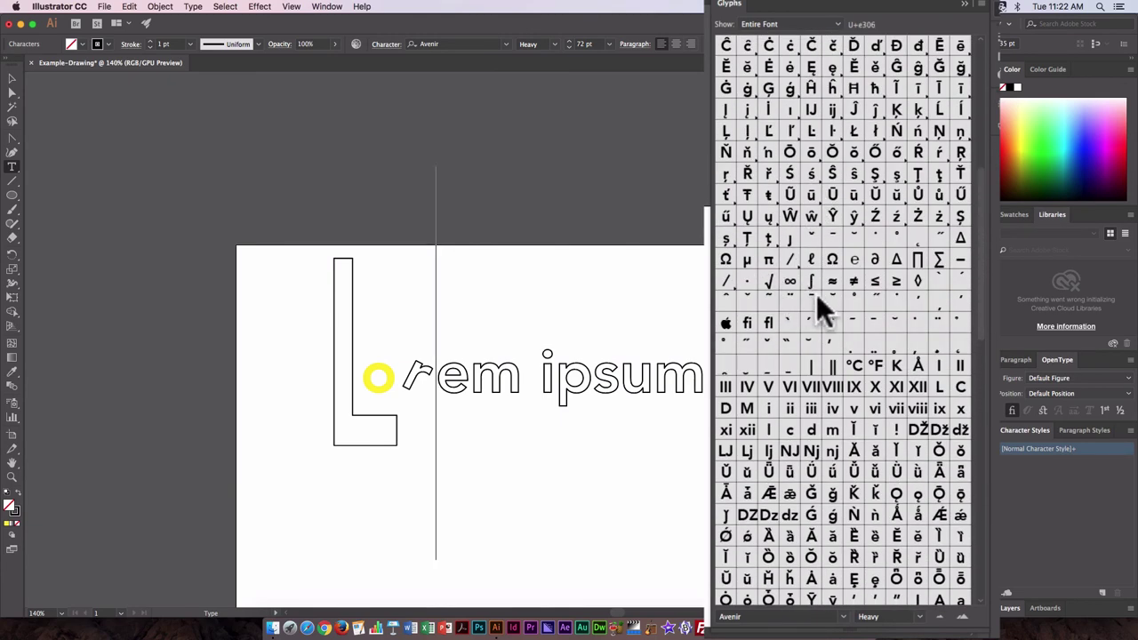
scroll(818, 291, "up", 5)
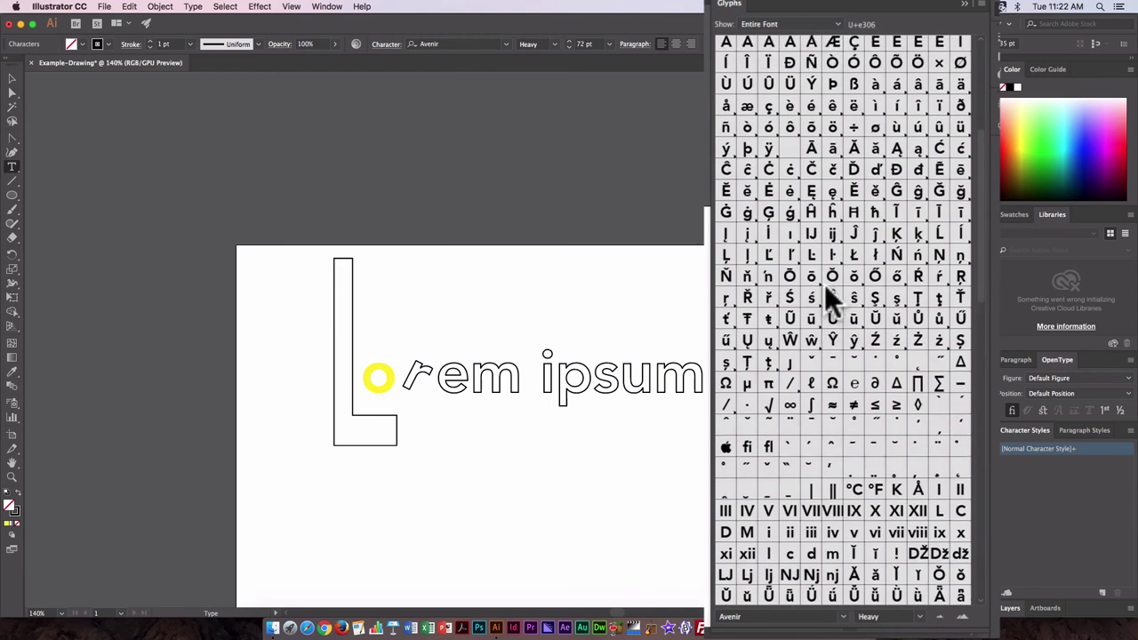
scroll(824, 282, "up", 6)
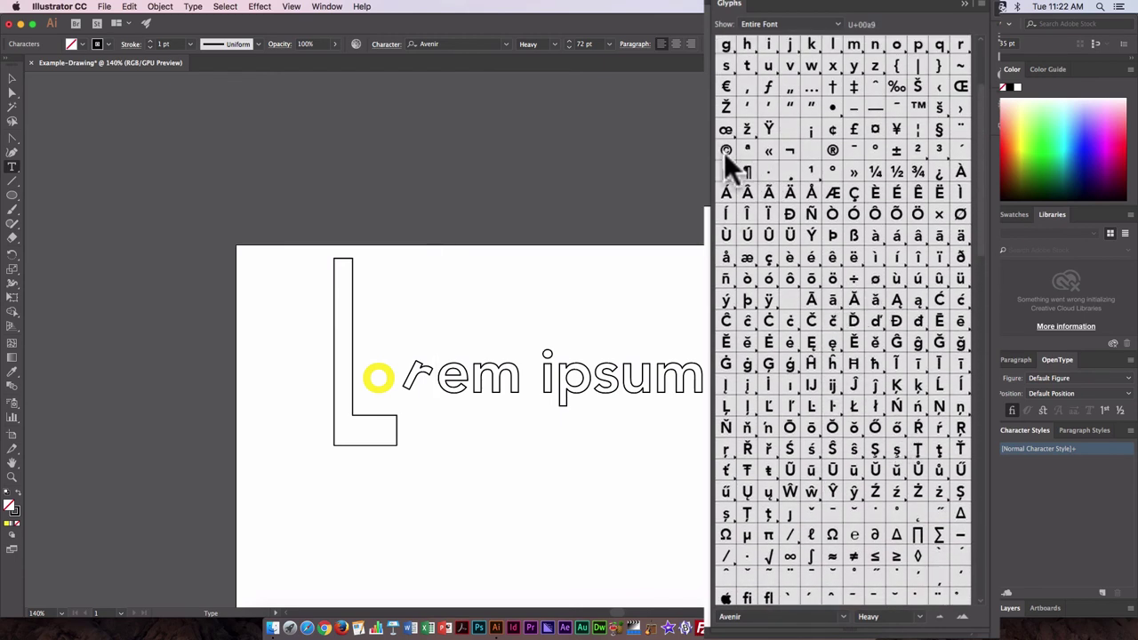
scroll(849, 255, "up", 5)
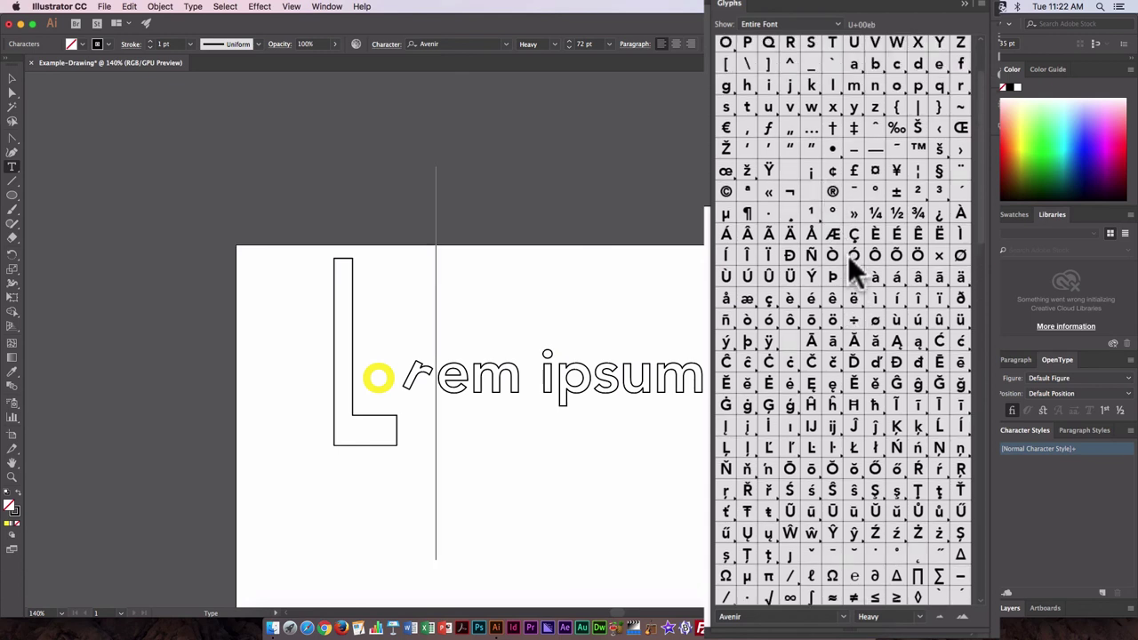
scroll(848, 254, "up", 2)
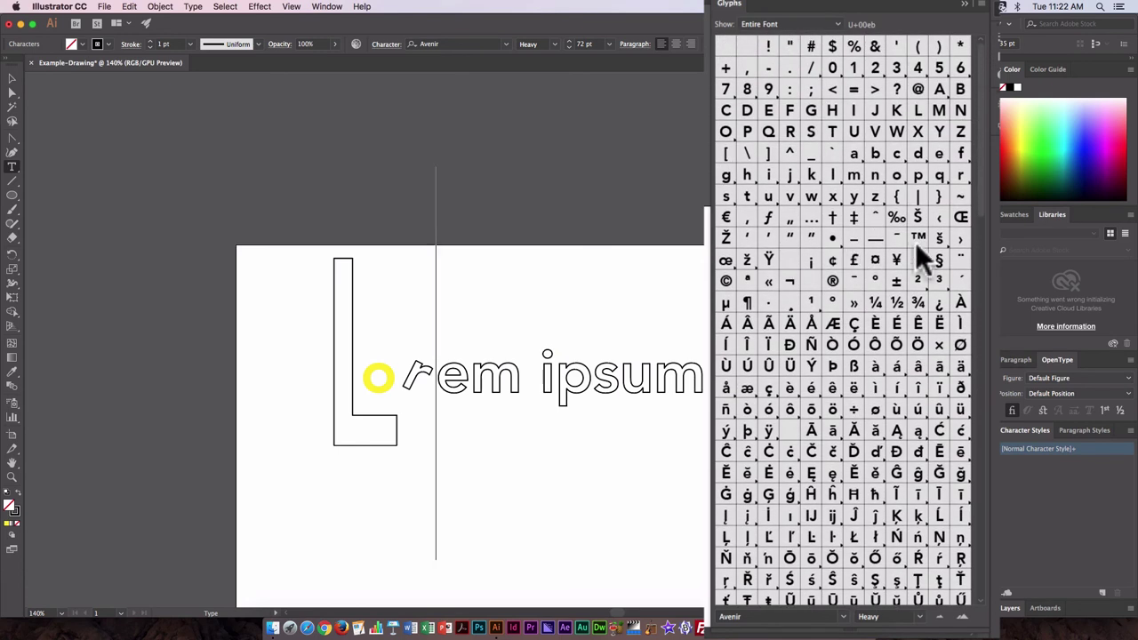
scroll(877, 318, "down", 1)
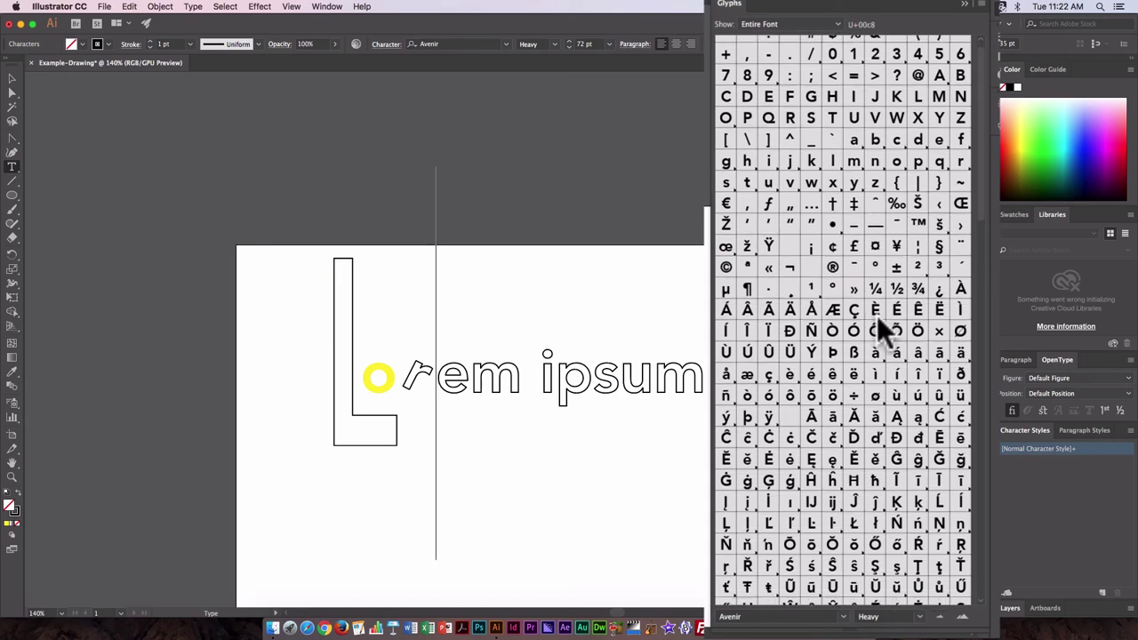
scroll(877, 316, "down", 10)
scroll(876, 312, "down", 10)
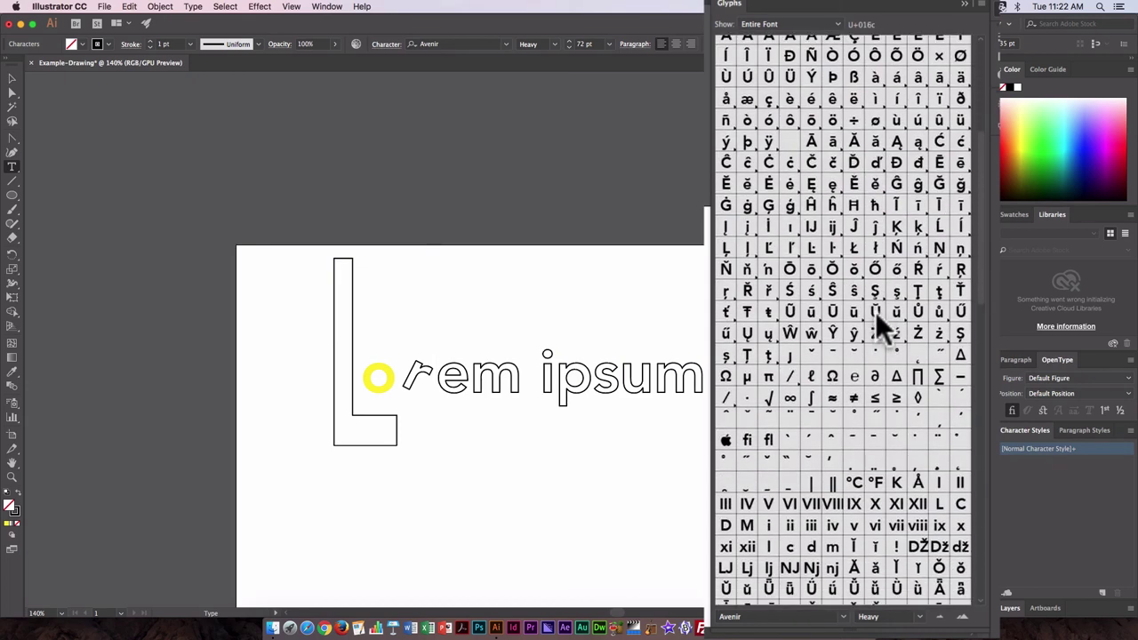
scroll(875, 311, "down", 15)
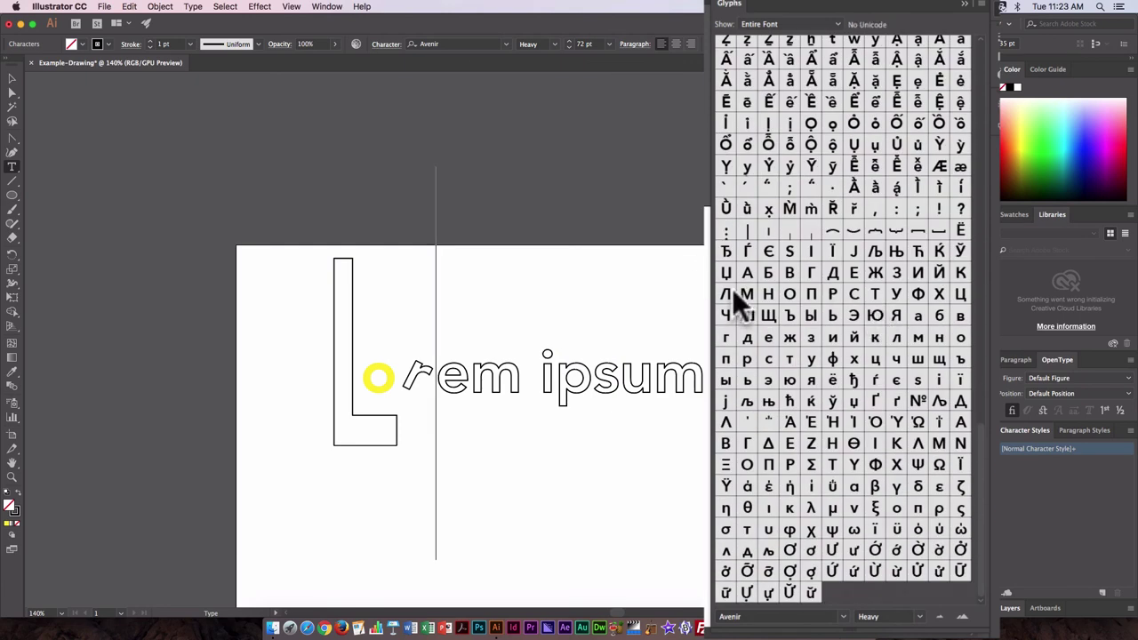
left_click(767, 230)
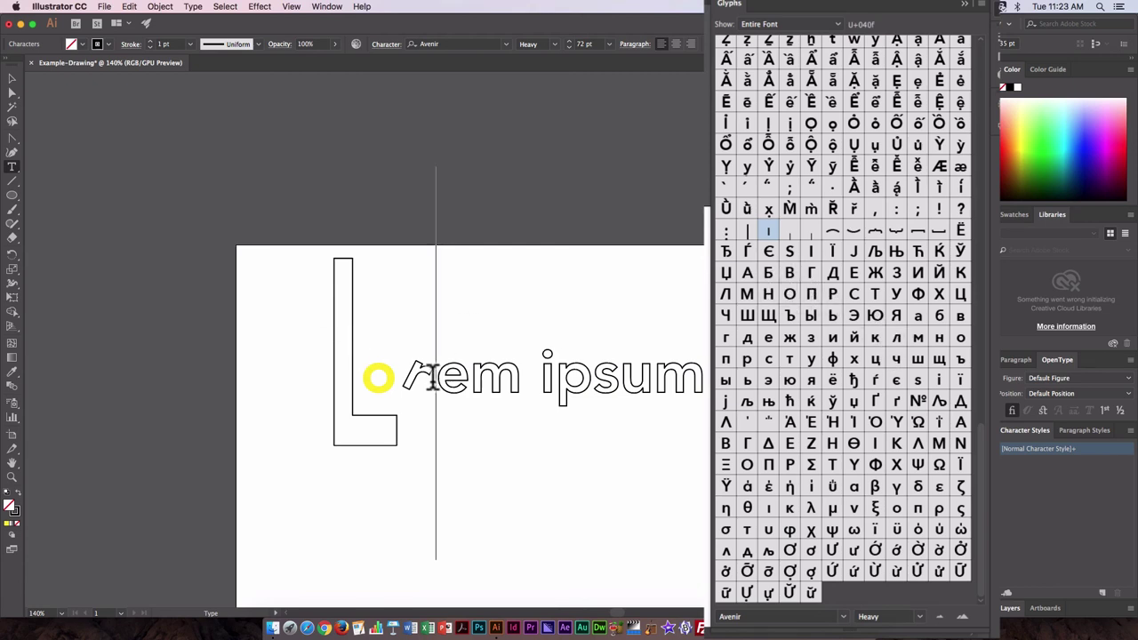
Swap the p in ipsum for the ç glyph so the line reads 'Lorem içsum'.
left_click(769, 273)
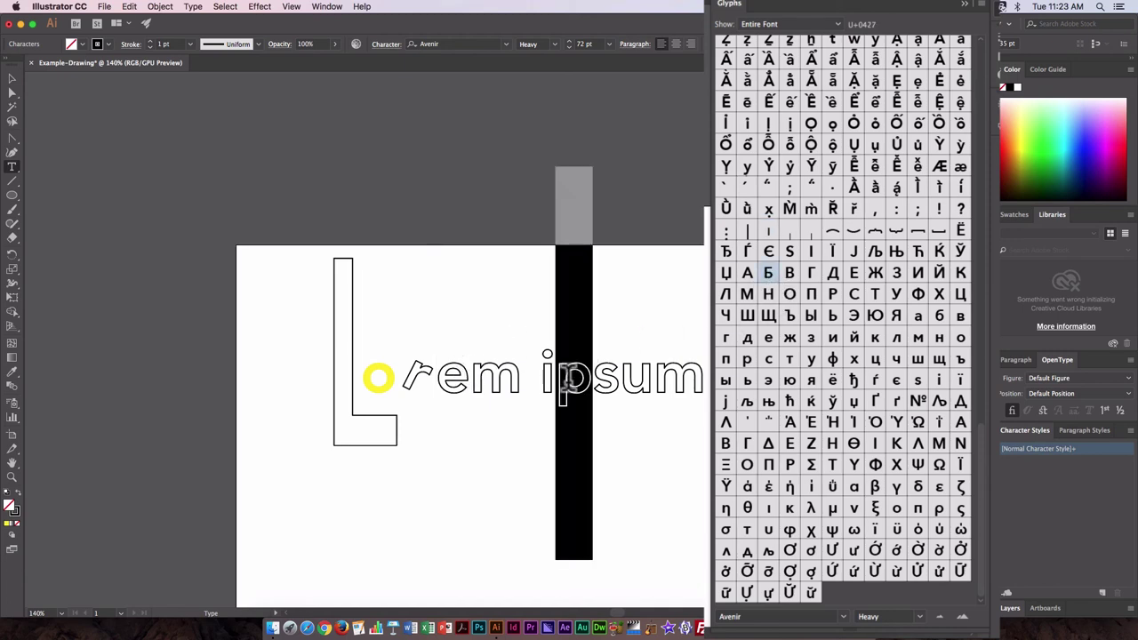
scroll(897, 166, "up", 10)
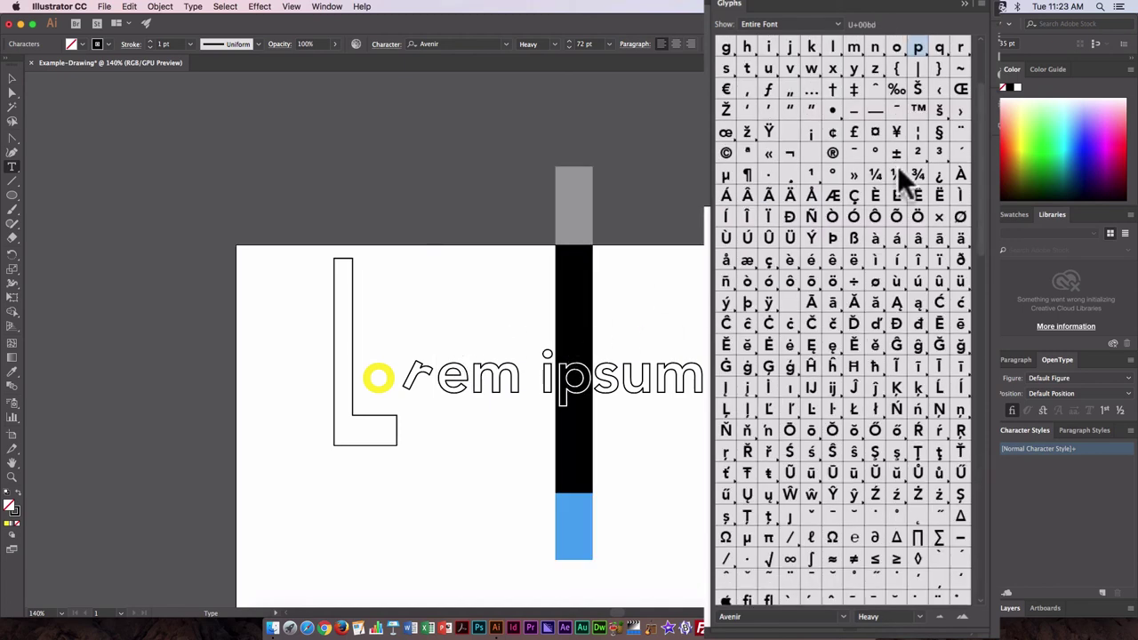
double_click(769, 259)
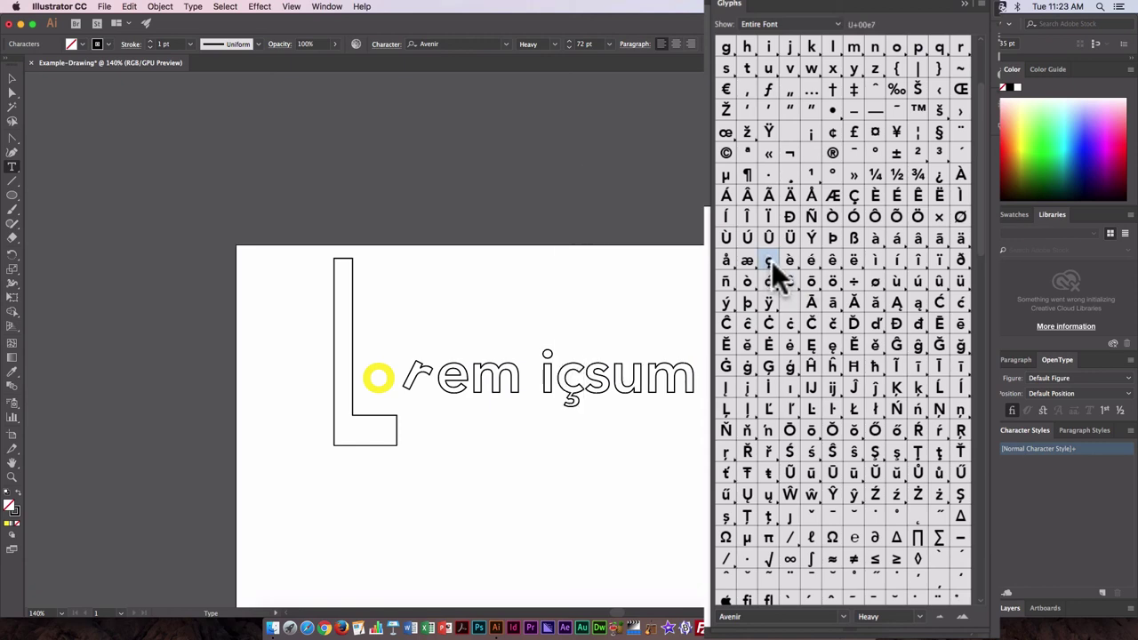